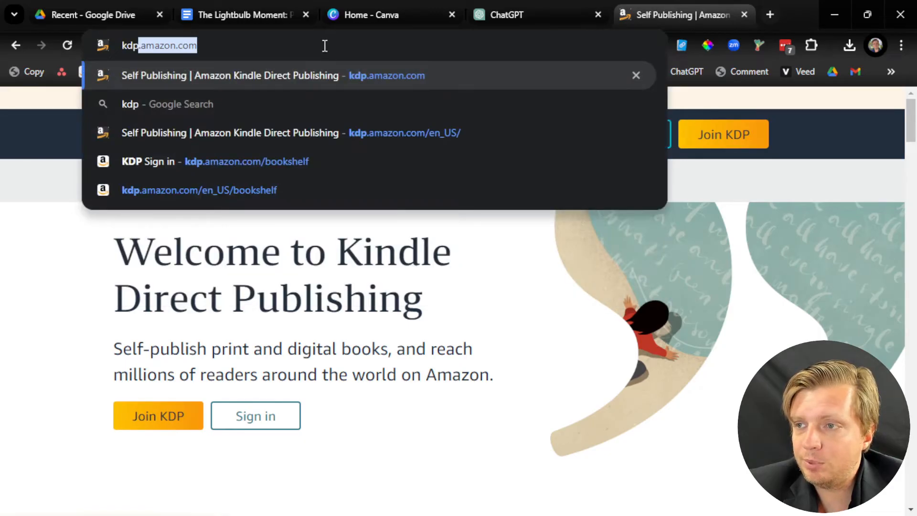
# Go to kdp.amazon.com and sign in with the saved Amazon login, choosing to stay signed in.
pyautogui.press('Return')
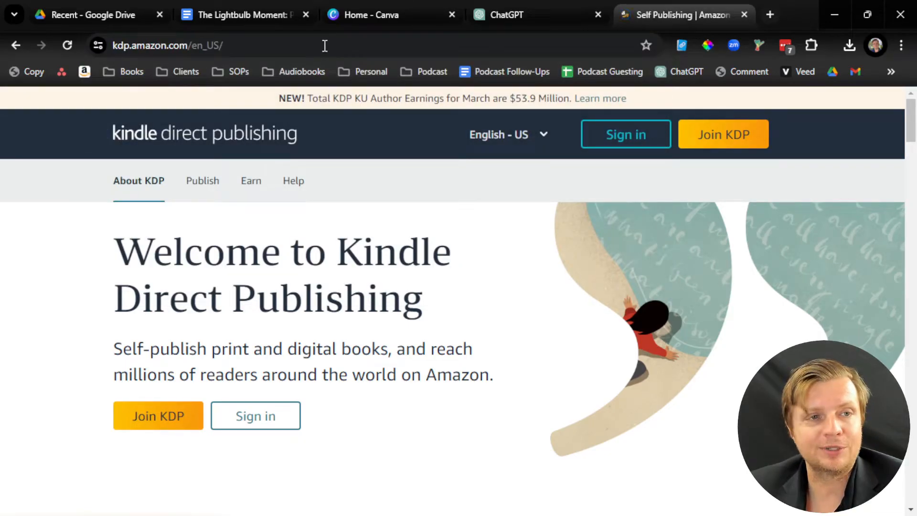
pyautogui.click(253, 424)
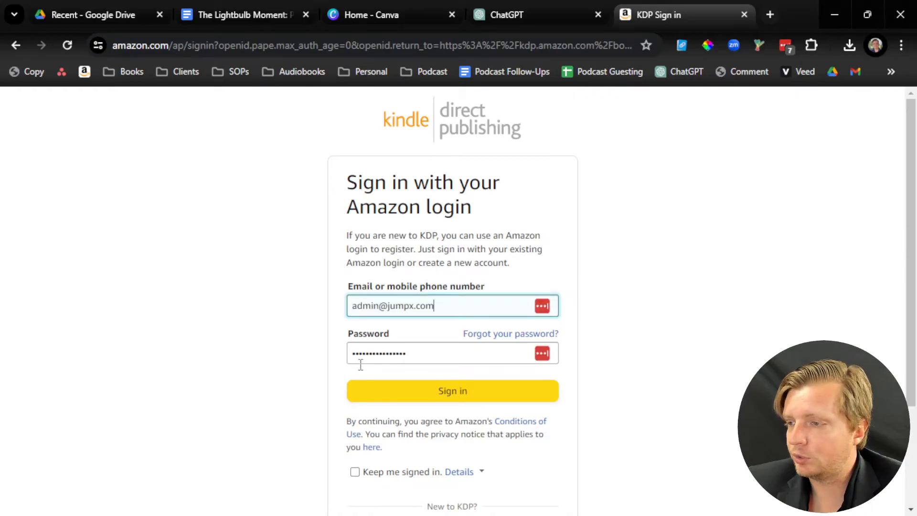
pyautogui.click(371, 471)
pyautogui.click(387, 398)
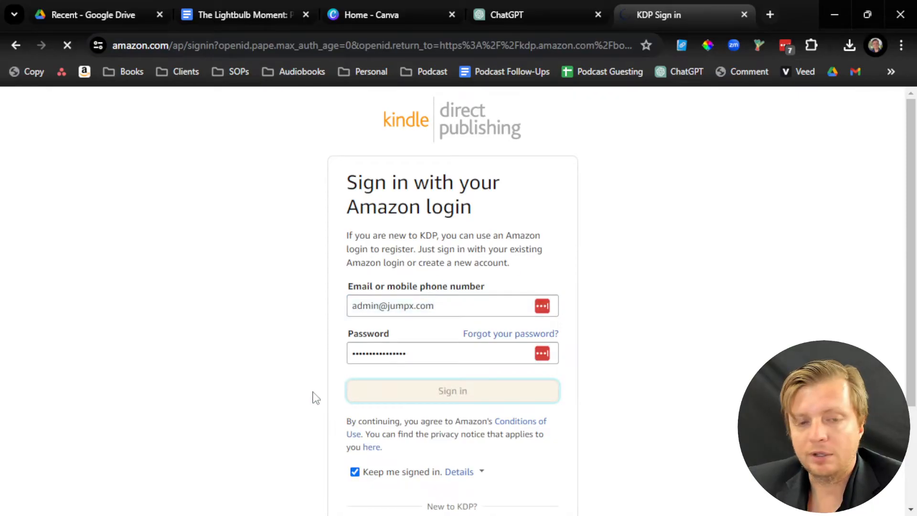
# Complete the two-step verification with the one-time password and stop requiring it on this browser.
pyautogui.click(358, 297)
pyautogui.click(360, 273)
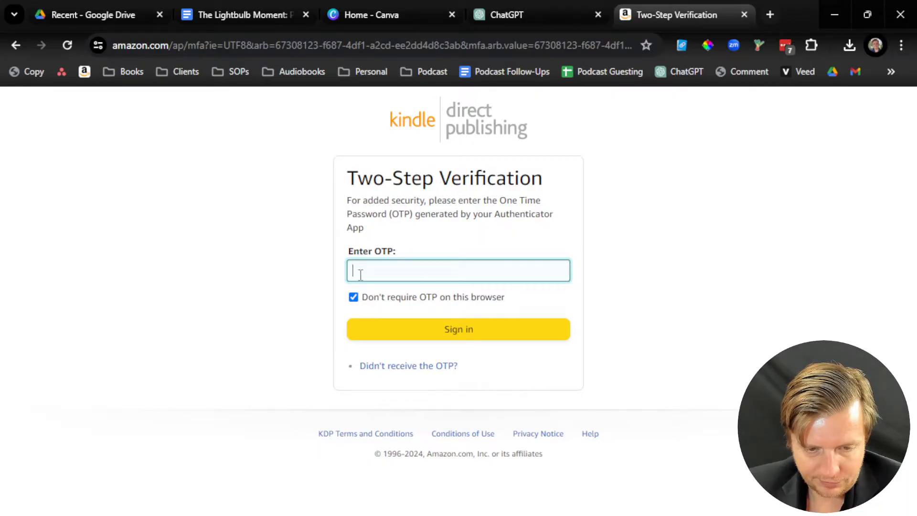
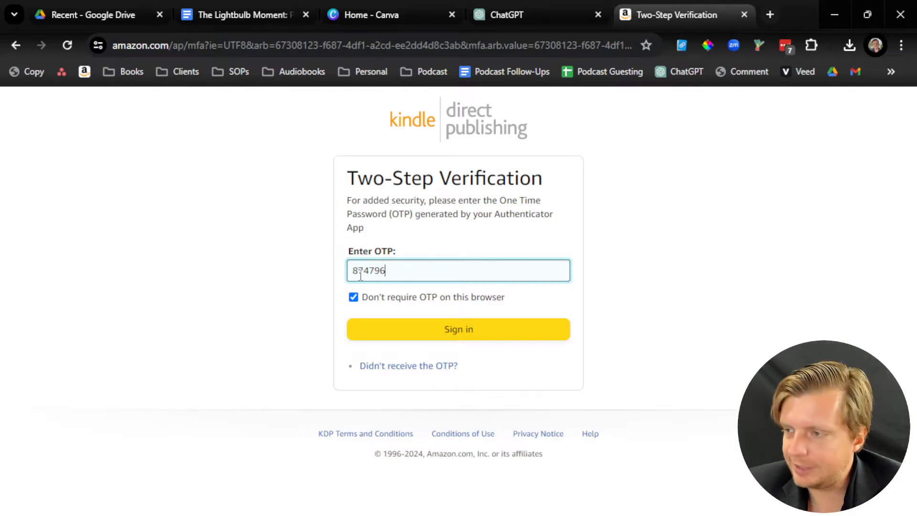
pyautogui.press('Return')
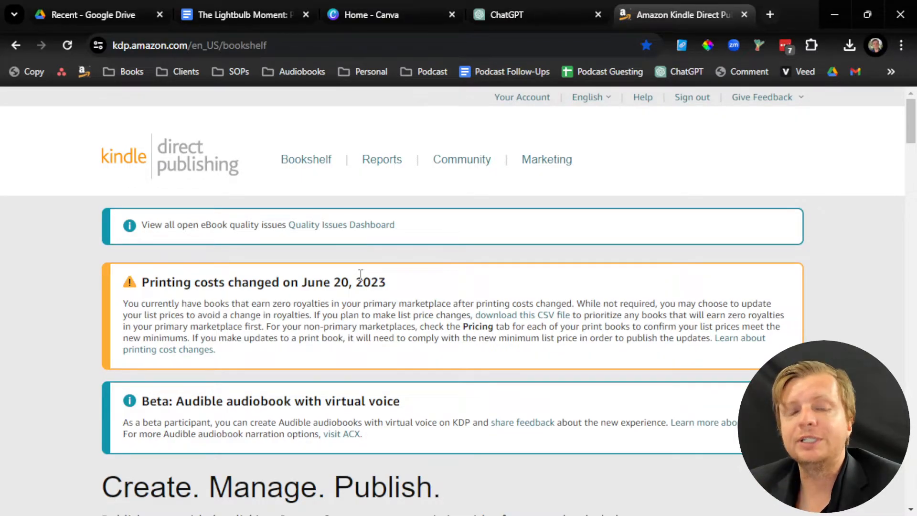
# Open amazon.com separately, search for "wwhw" and open the WWHW book's product page.
pyautogui.click(770, 16)
pyautogui.write('ama')
pyautogui.press('Return')
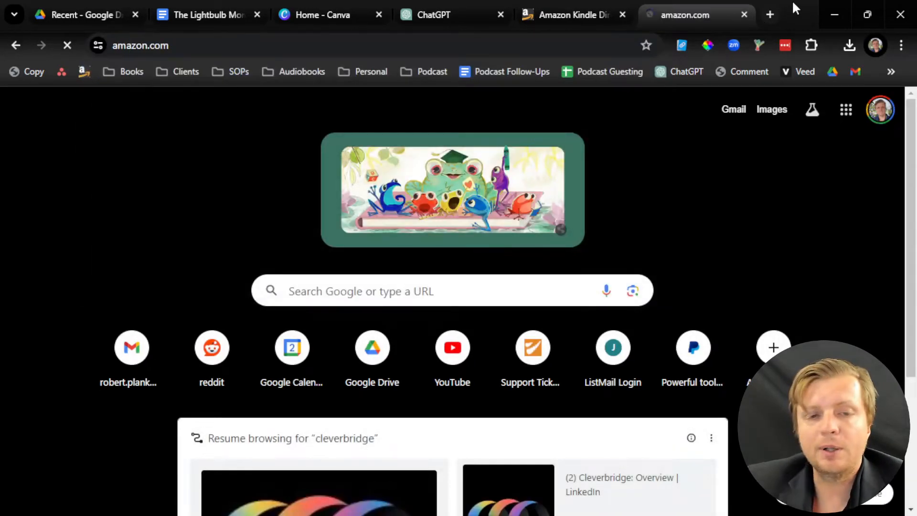
pyautogui.click(353, 112)
pyautogui.write('wwhw')
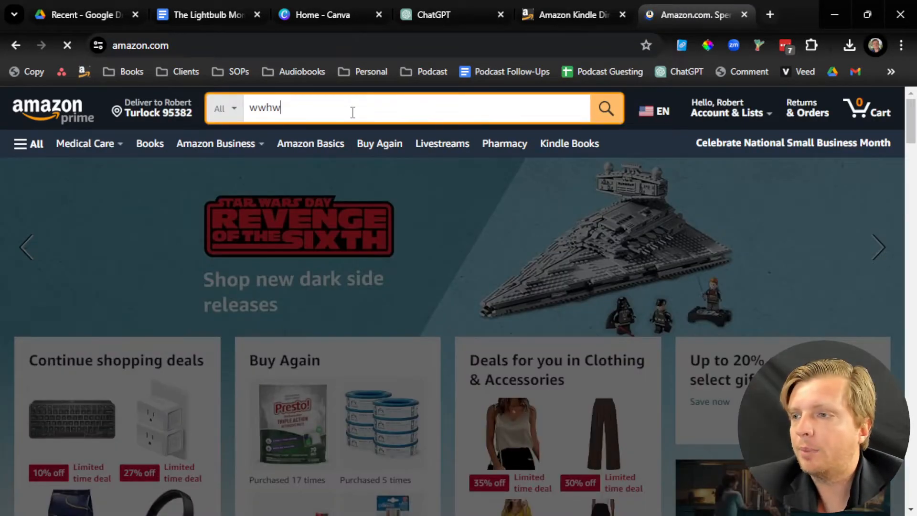
pyautogui.press('Return')
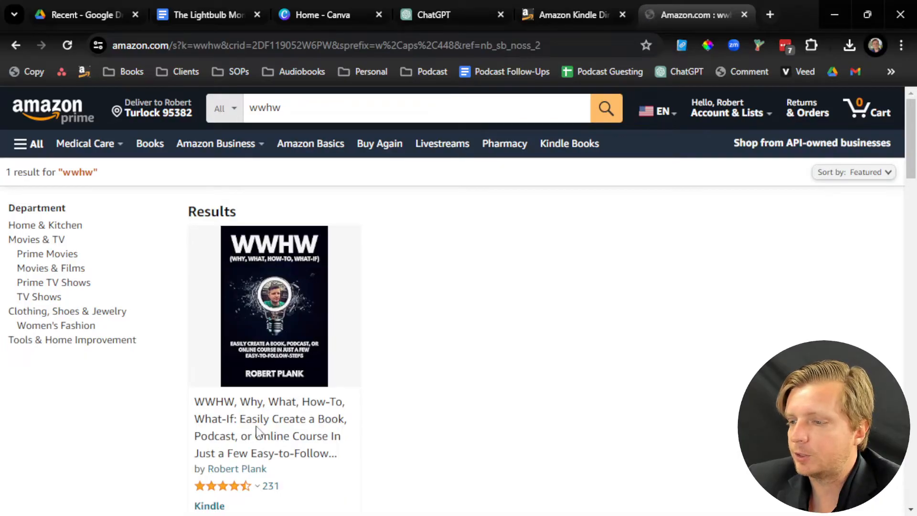
pyautogui.click(258, 423)
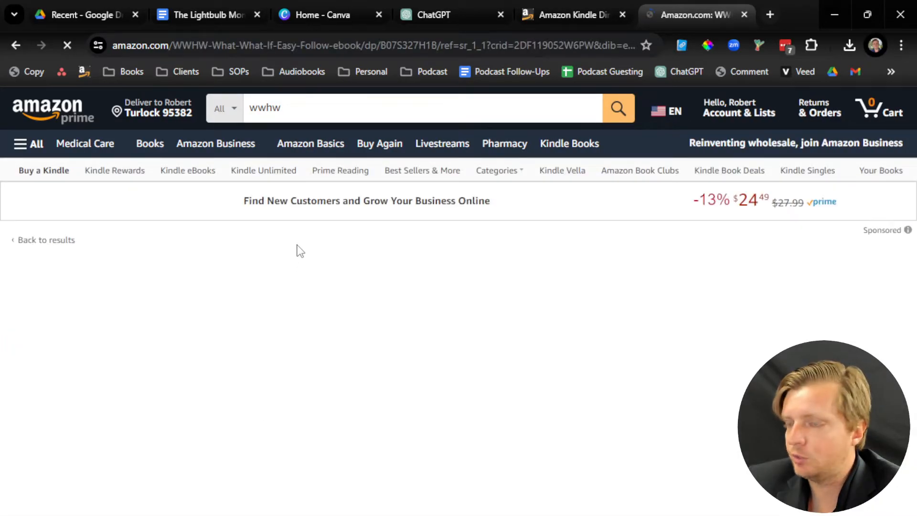
# Examine the book description and the full title with its subtitle on the WWHW listing.
pyautogui.scroll(-4, 392, 235)
pyautogui.moveTo(239, 236); pyautogui.dragTo(337, 393)
pyautogui.click(234, 244)
pyautogui.moveTo(240, 236); pyautogui.dragTo(346, 392)
pyautogui.click(277, 420)
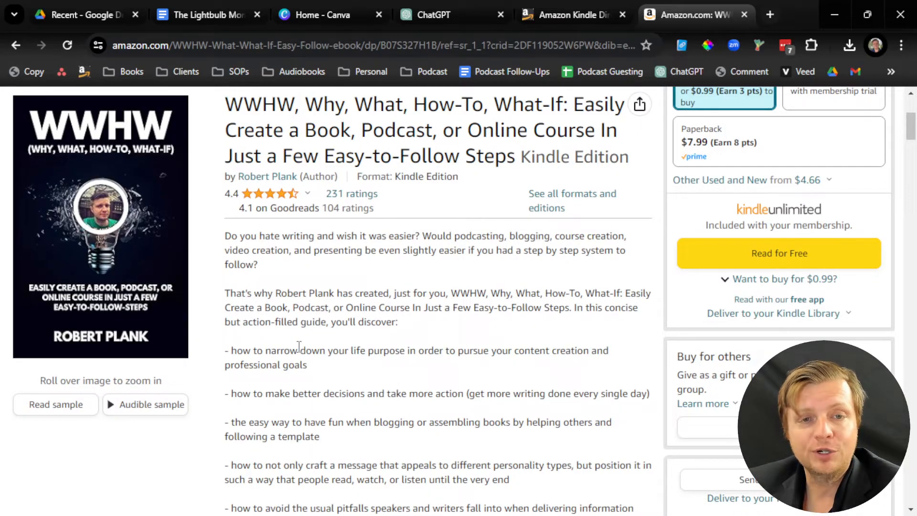
pyautogui.scroll(2, 391, 283)
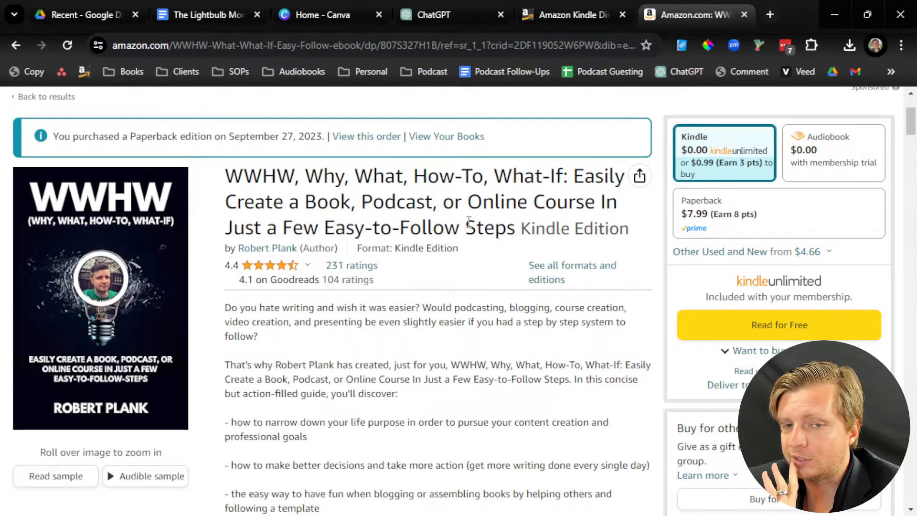
pyautogui.moveTo(226, 170); pyautogui.dragTo(405, 230)
pyautogui.click(408, 227)
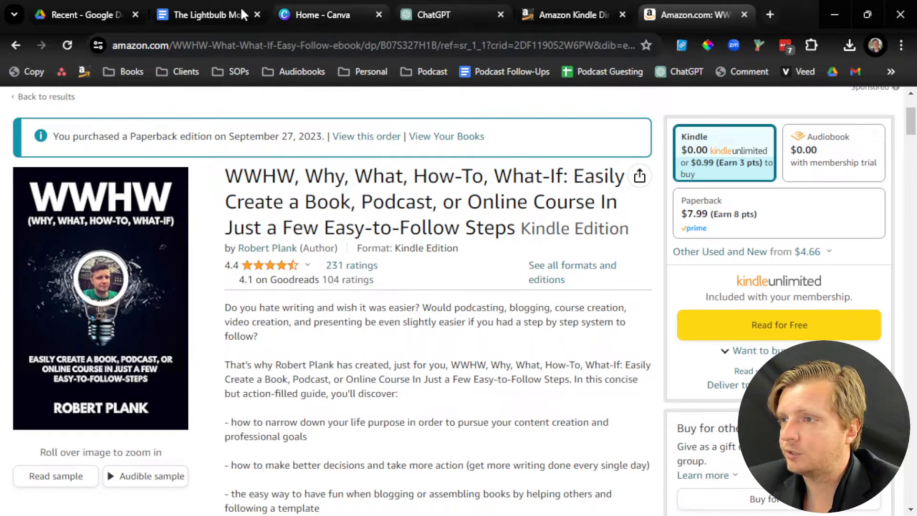
# Close the WWHW listing and start a new Kindle eBook from the KDP bookshelf.
pyautogui.click(587, 14)
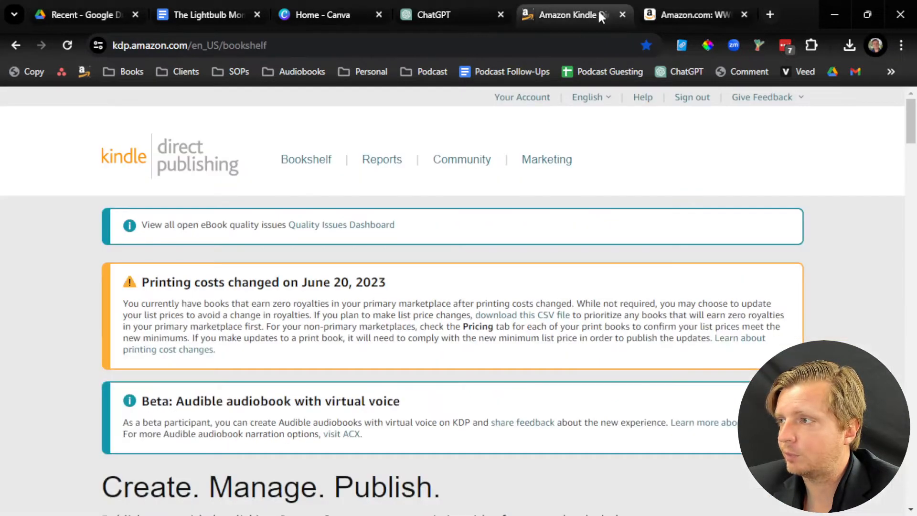
pyautogui.click(744, 14)
pyautogui.scroll(-6, 579, 321)
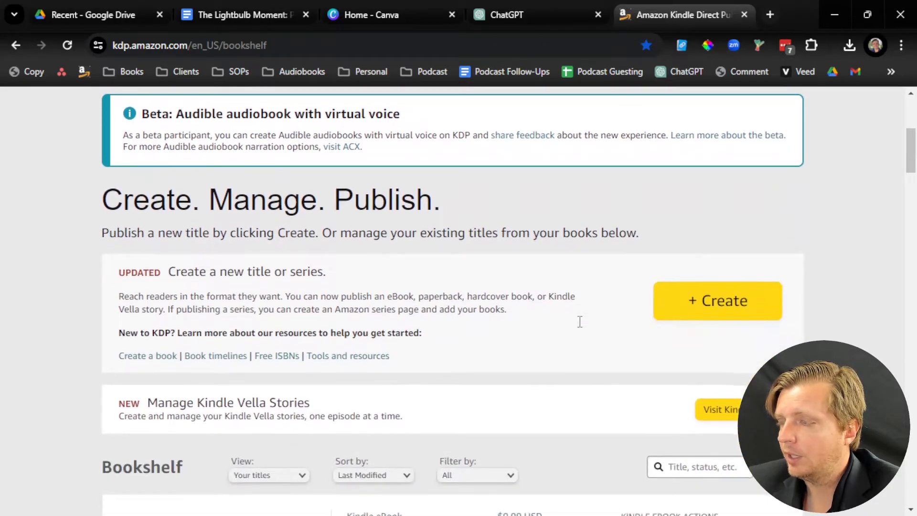
pyautogui.scroll(-7, 579, 321)
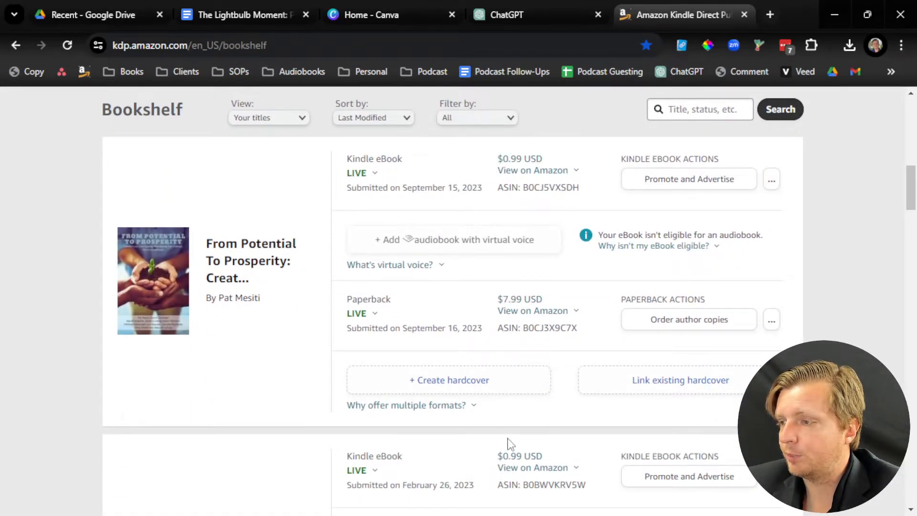
pyautogui.scroll(6, 493, 374)
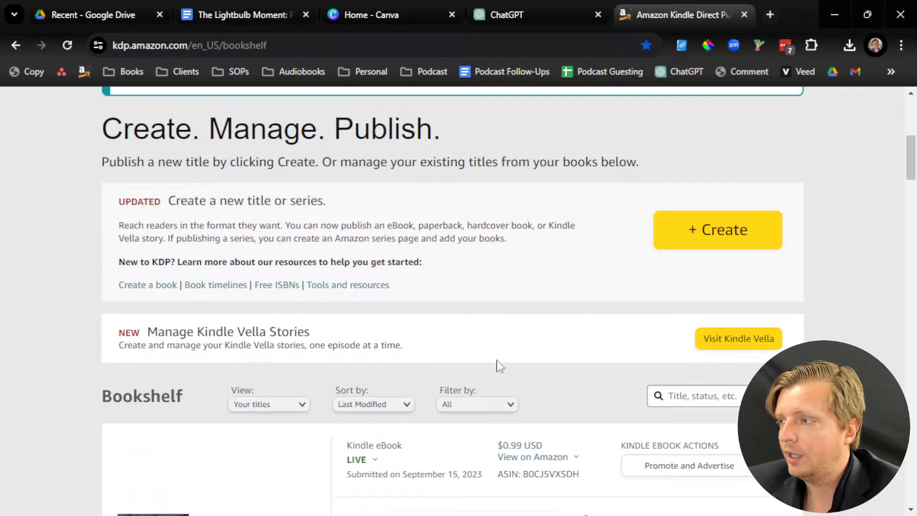
pyautogui.scroll(2, 496, 369)
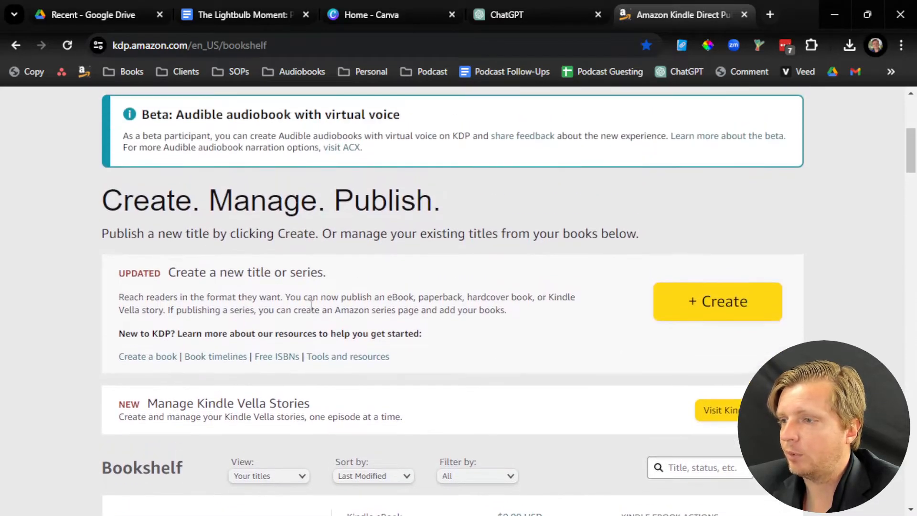
pyautogui.click(707, 308)
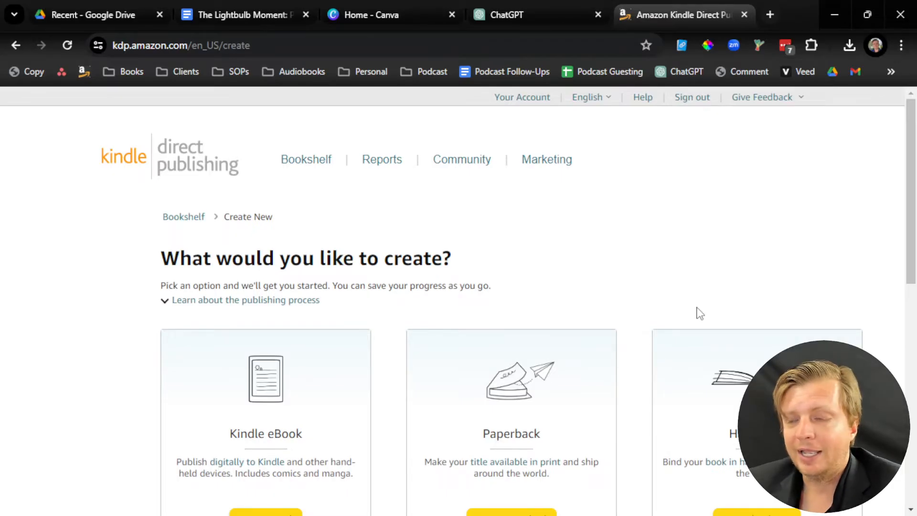
pyautogui.scroll(-3, 394, 303)
pyautogui.click(267, 377)
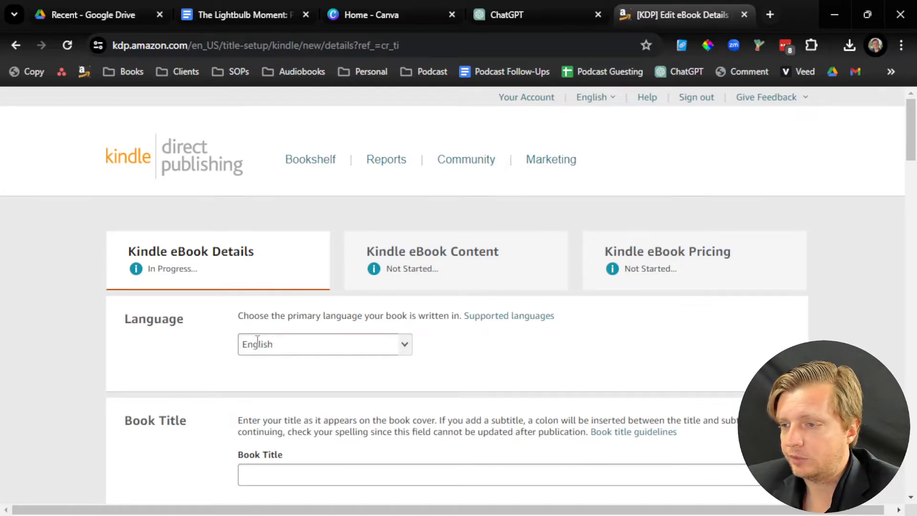
# Open The Lightbulb Moment V3A.docx from the Lightbulb Moment folder in Word and hide the heading navigation.
pyautogui.scroll(-3, 242, 323)
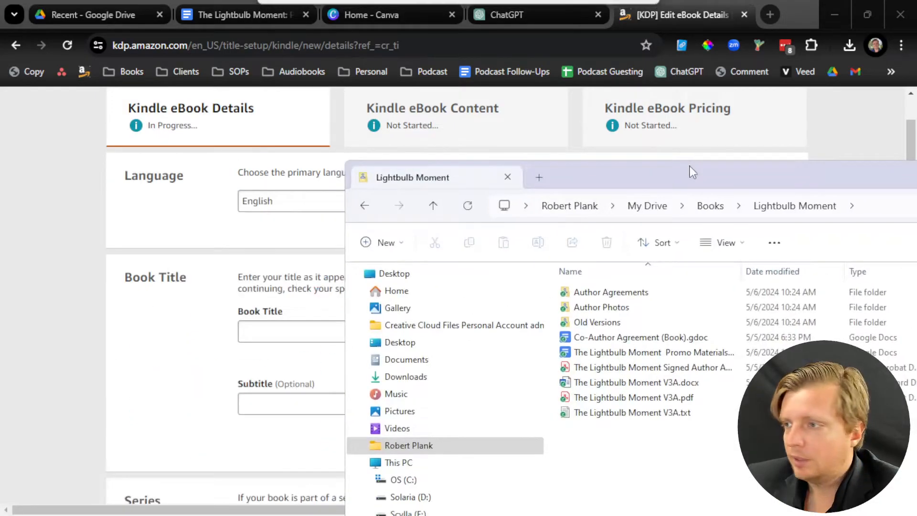
pyautogui.doubleClick(689, 166)
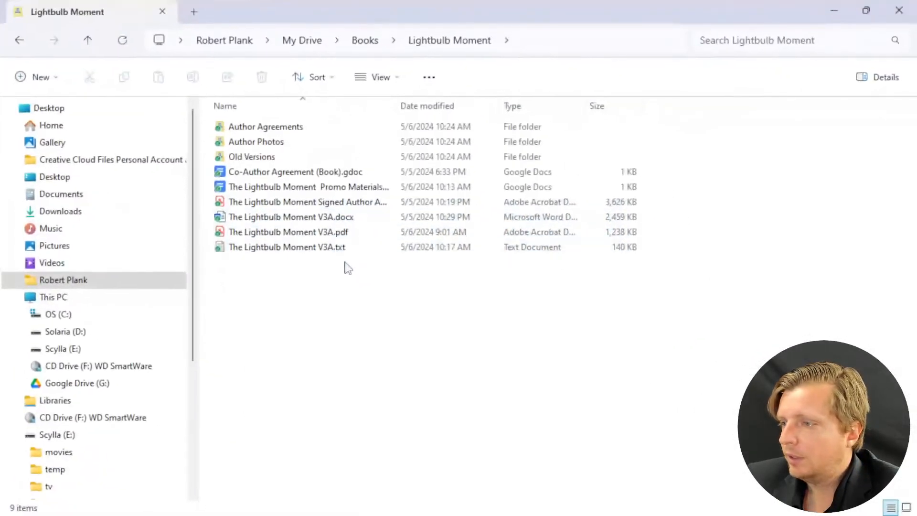
pyautogui.doubleClick(313, 218)
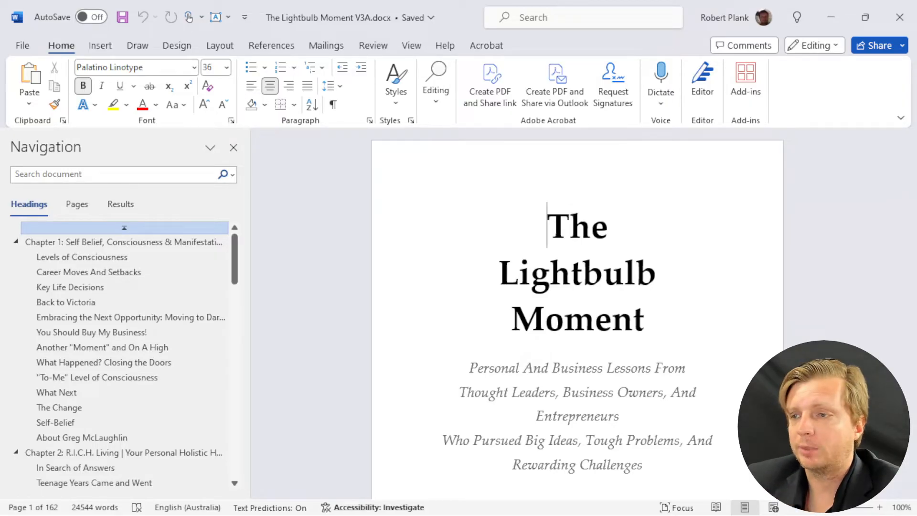
pyautogui.click(233, 147)
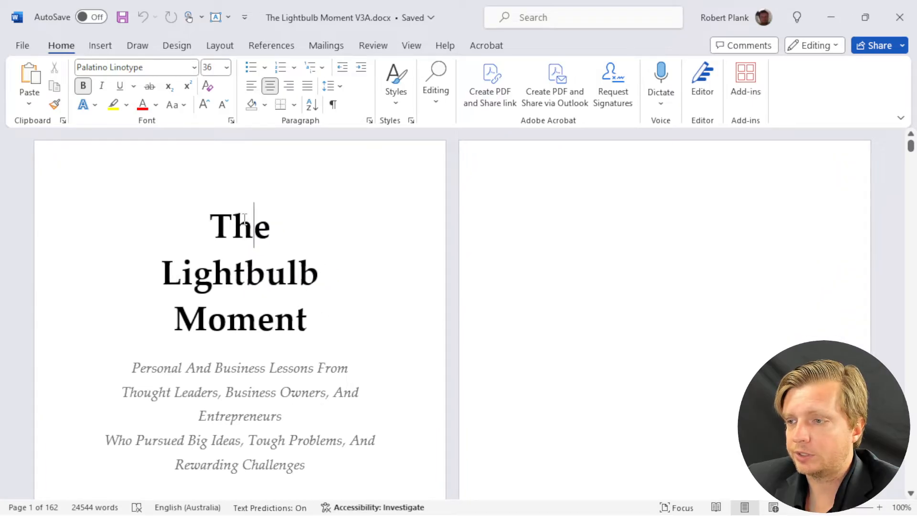
# View the text styles available for the manuscript's title and subtitle.
pyautogui.scroll(-1, 231, 225)
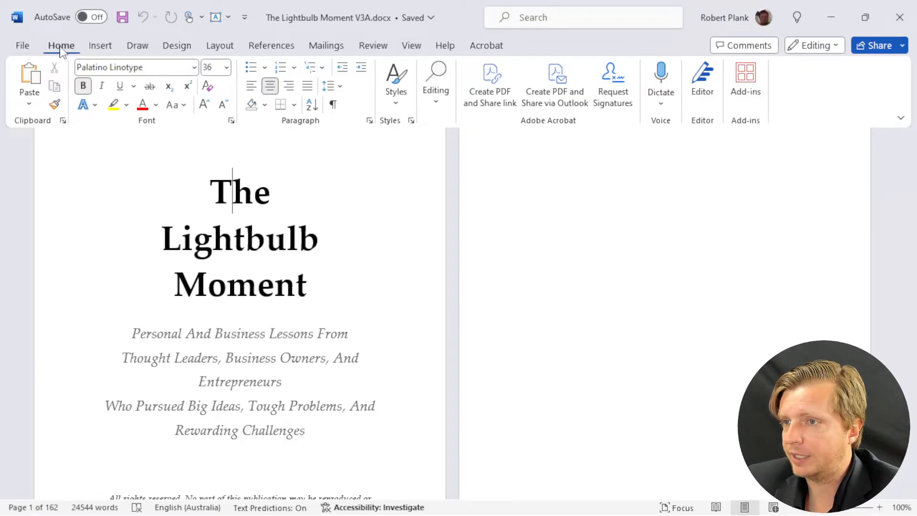
pyautogui.doubleClick(62, 48)
pyautogui.click(62, 48)
pyautogui.click(899, 117)
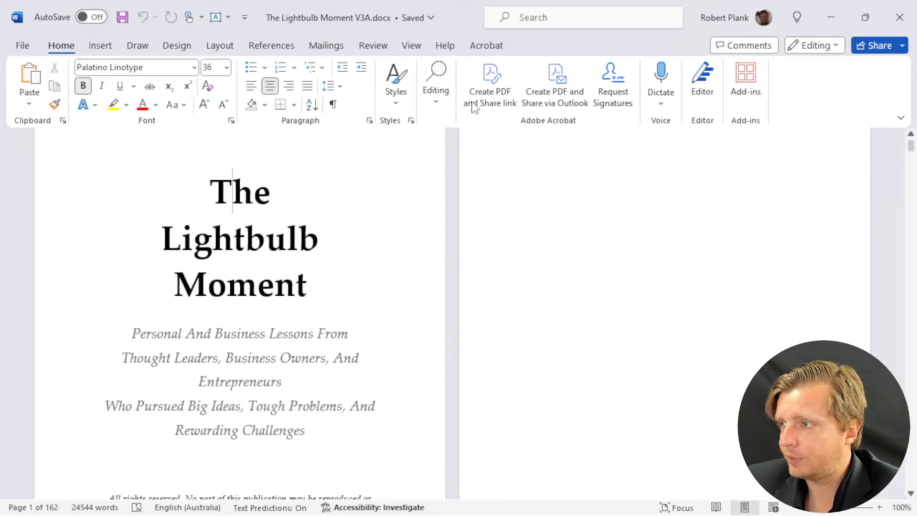
pyautogui.click(900, 118)
pyautogui.click(900, 117)
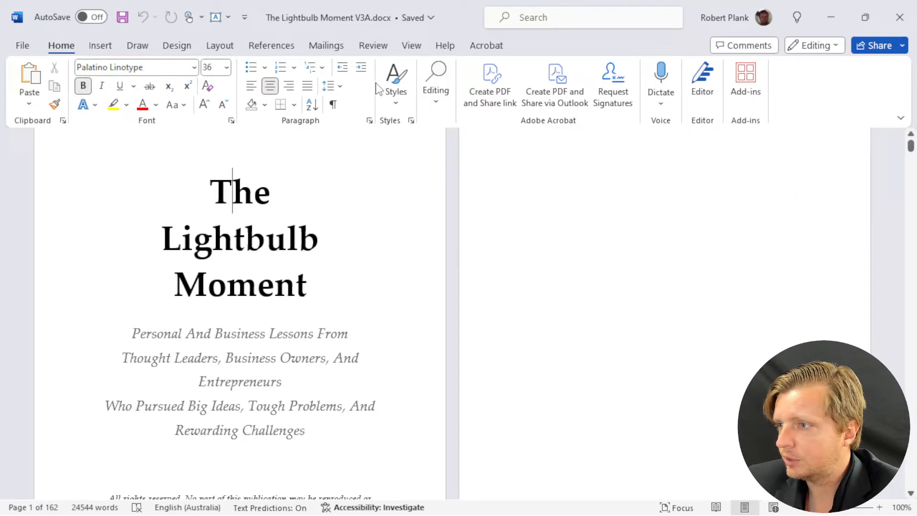
pyautogui.click(394, 95)
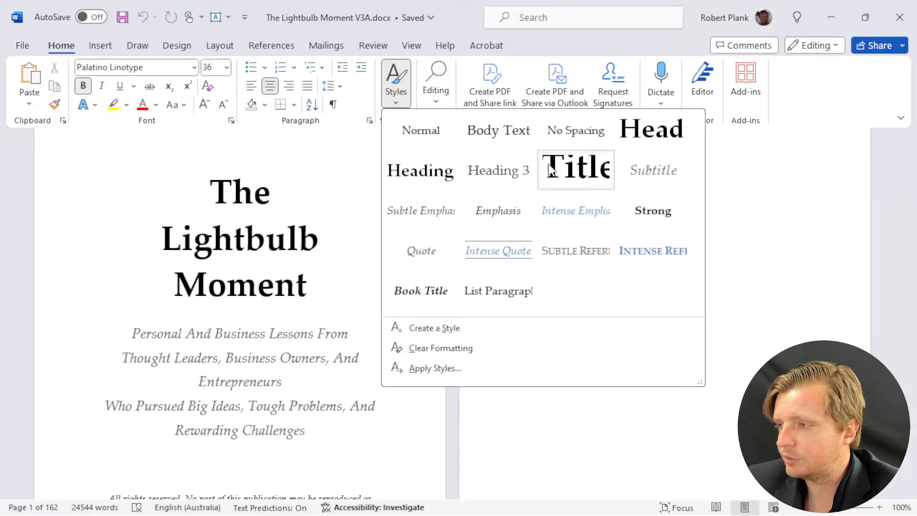
pyautogui.click(225, 357)
# Review the title page's rights notice, copyright line, compiler credits and website link.
pyautogui.scroll(-4, 233, 258)
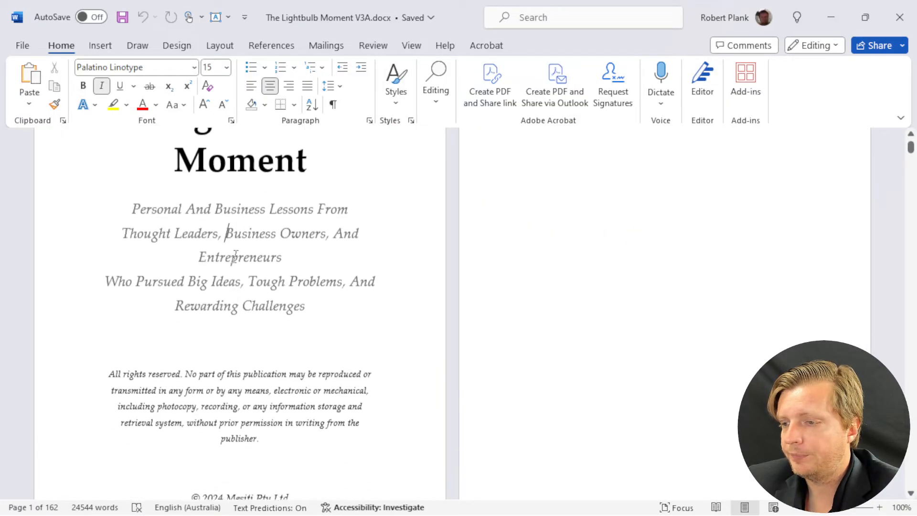
pyautogui.moveTo(109, 292); pyautogui.dragTo(279, 356)
pyautogui.click(244, 379)
pyautogui.moveTo(193, 416); pyautogui.dragTo(301, 417)
pyautogui.moveTo(300, 452); pyautogui.dragTo(180, 452)
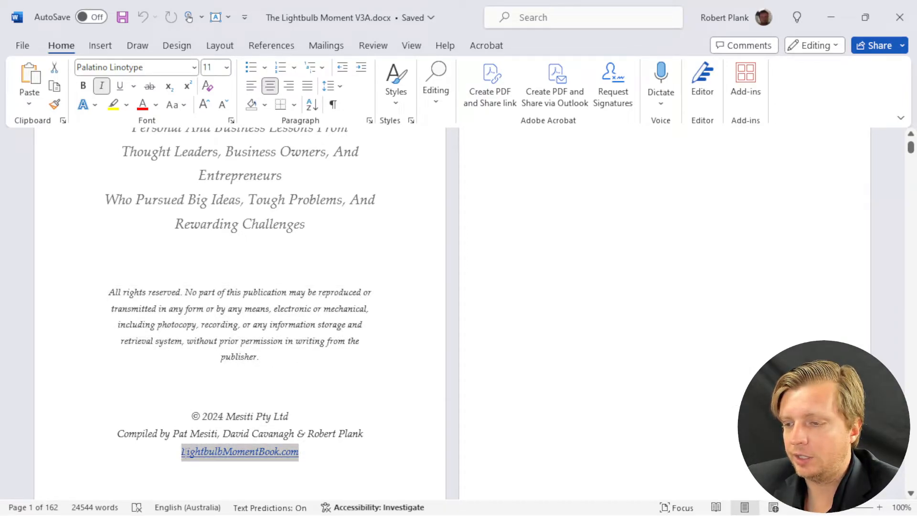
pyautogui.click(174, 452)
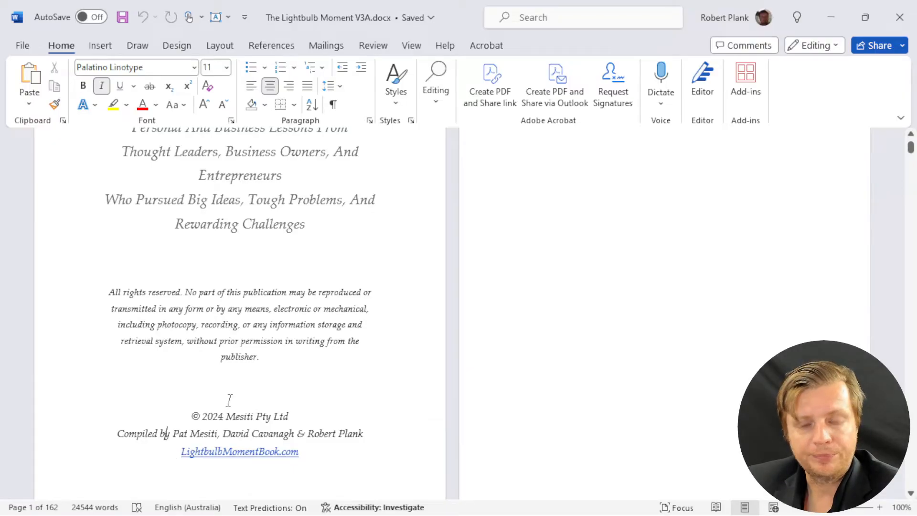
# View the built-in table of contents layouts available for the manuscript's contents page, leaving the chapter list as it is.
pyautogui.scroll(-10, 245, 403)
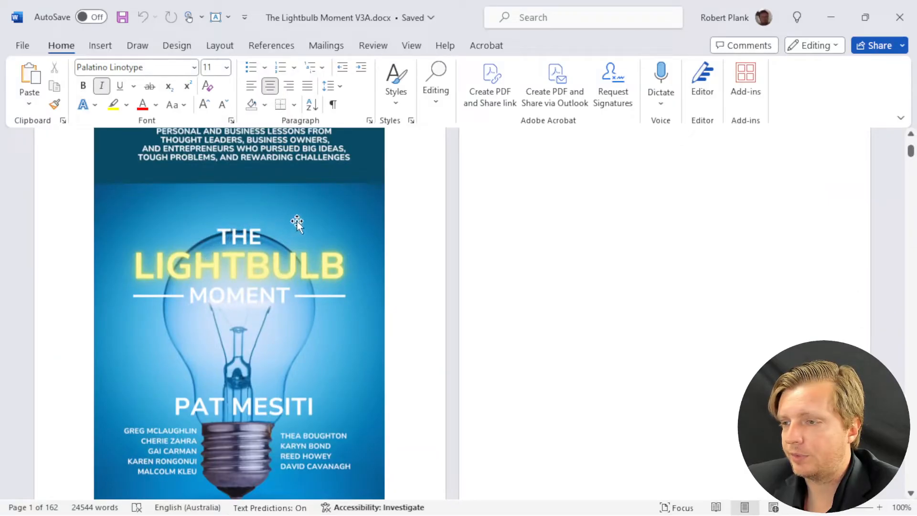
pyautogui.scroll(-10, 221, 312)
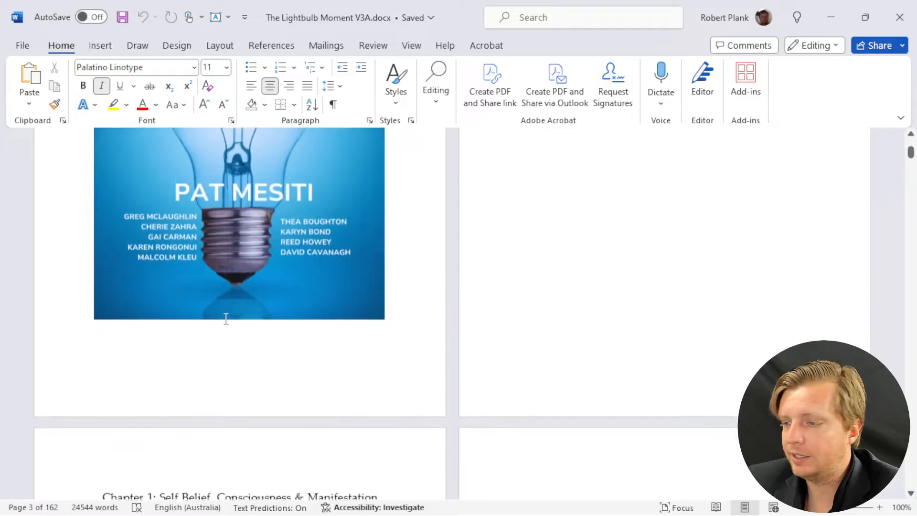
pyautogui.click(218, 311)
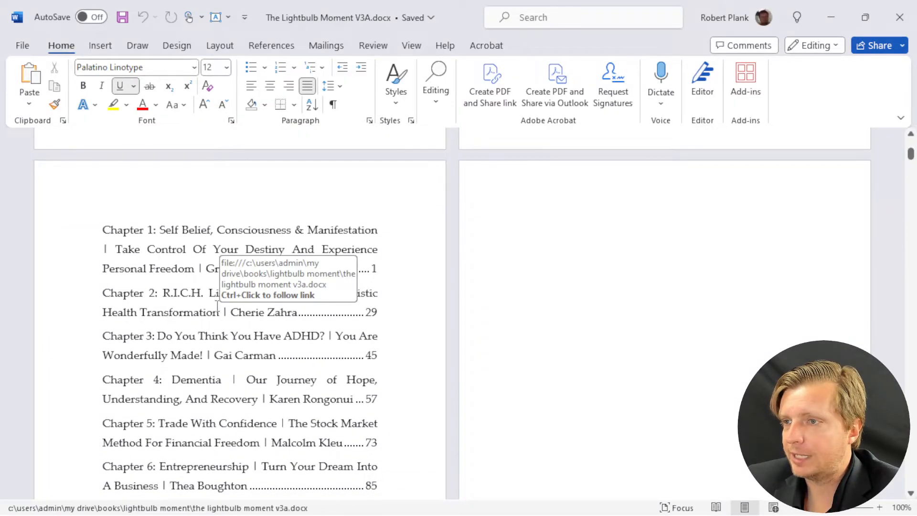
pyautogui.click(272, 45)
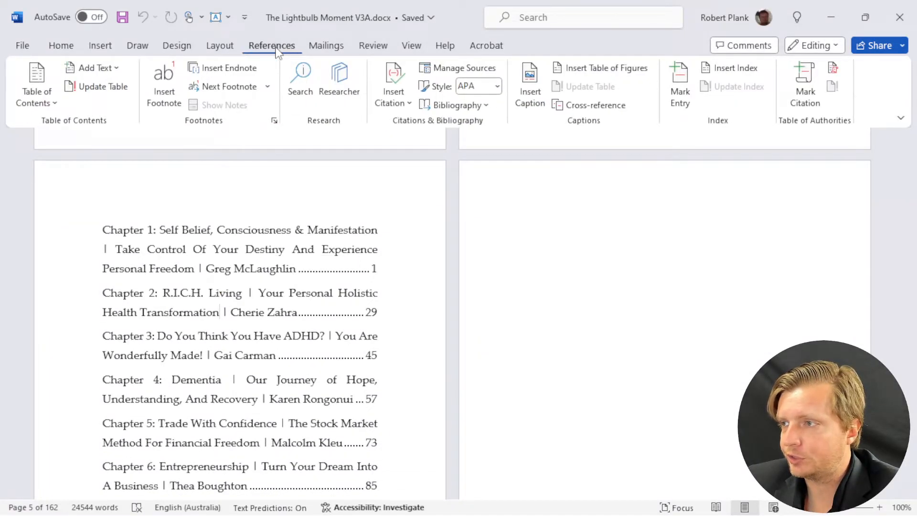
pyautogui.click(54, 103)
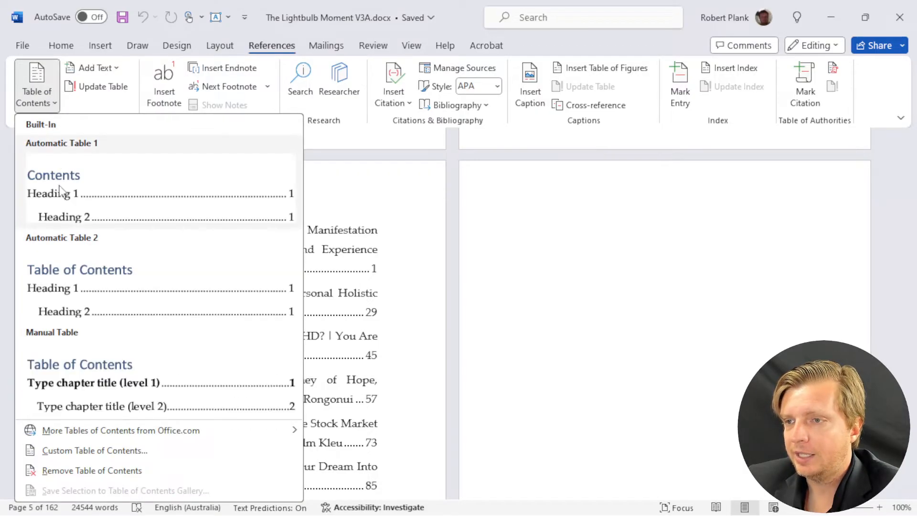
pyautogui.click(429, 17)
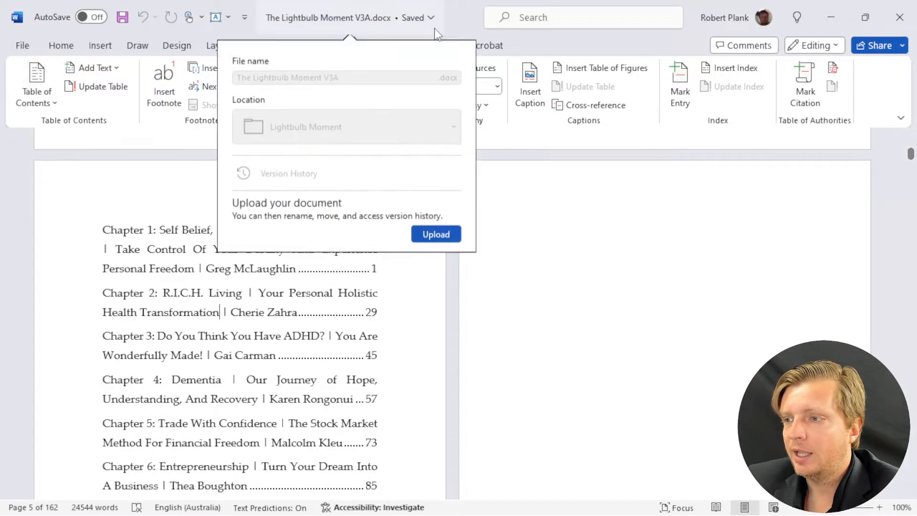
pyautogui.click(139, 229)
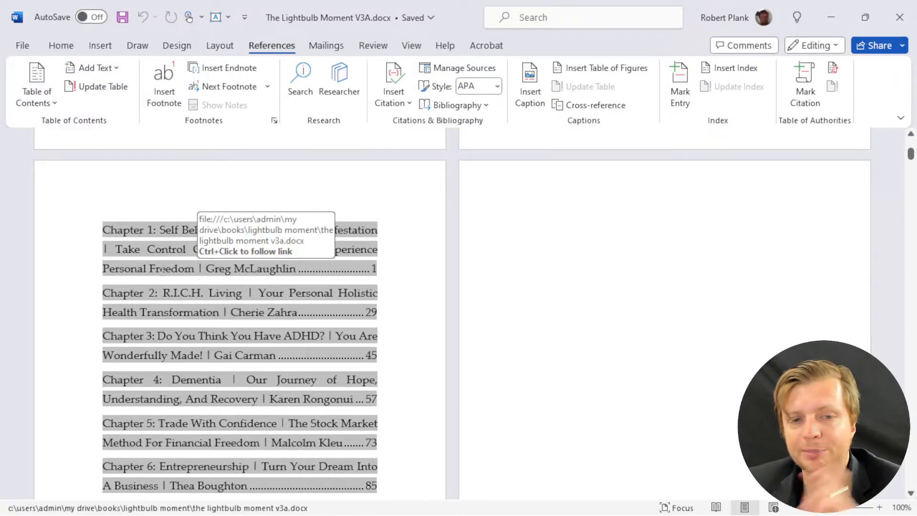
# Check which text style the Chapter 1 heading uses in the style gallery.
pyautogui.scroll(-2, 189, 342)
pyautogui.scroll(-10, 190, 345)
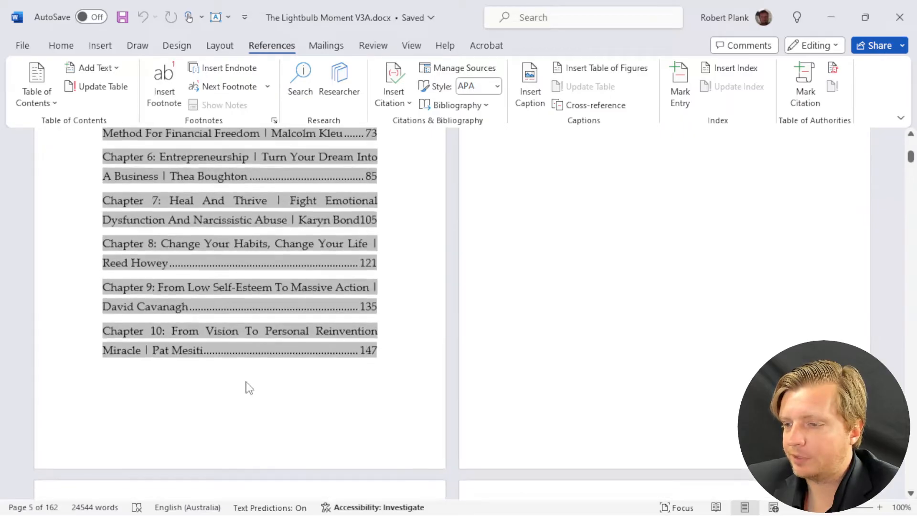
pyautogui.click(197, 236)
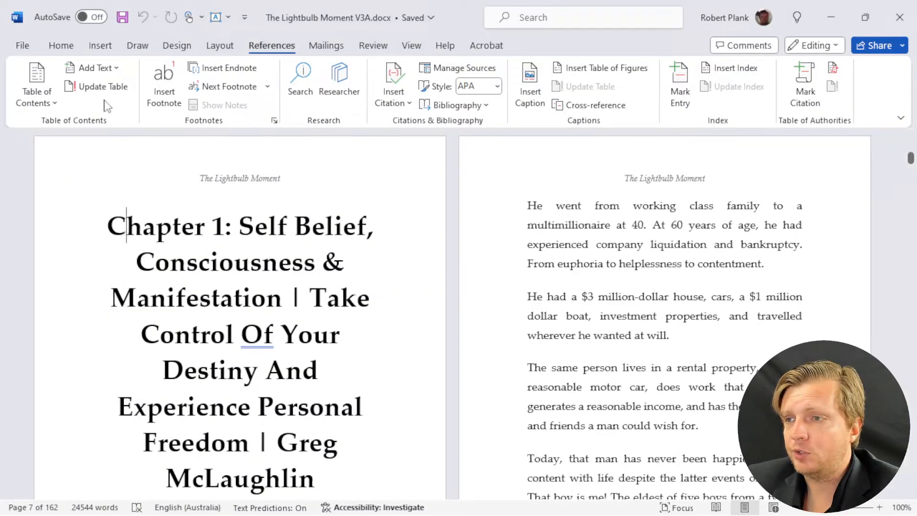
pyautogui.click(62, 45)
pyautogui.moveTo(108, 226); pyautogui.dragTo(237, 409)
pyautogui.click(237, 408)
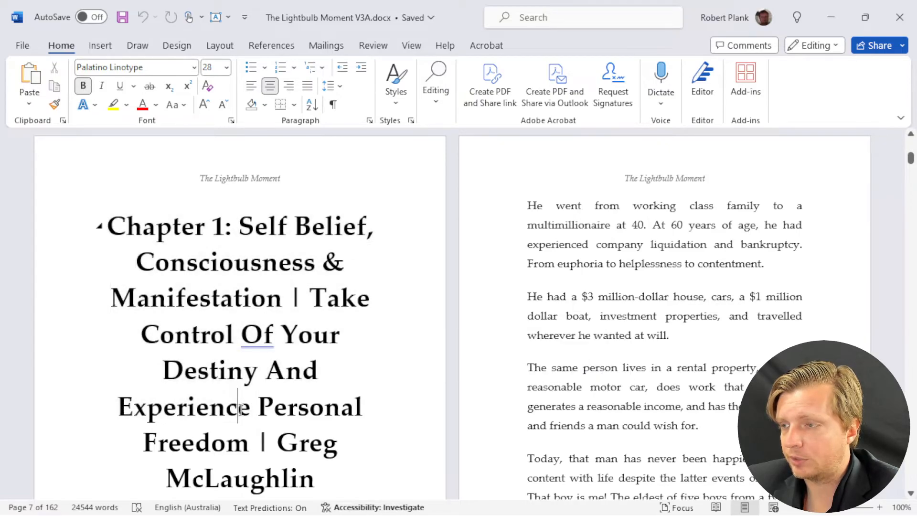
pyautogui.click(396, 81)
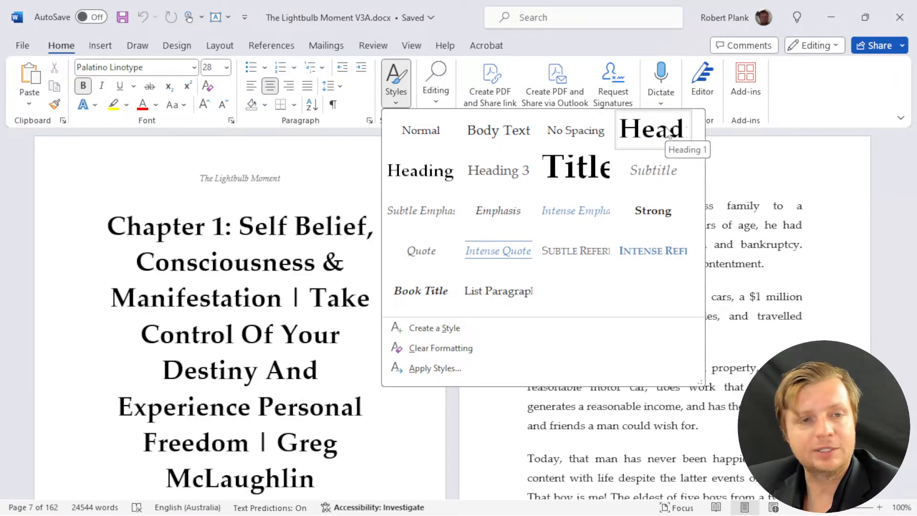
pyautogui.click(668, 136)
# Check which text style the body paragraphs of Chapter 1 use.
pyautogui.click(591, 201)
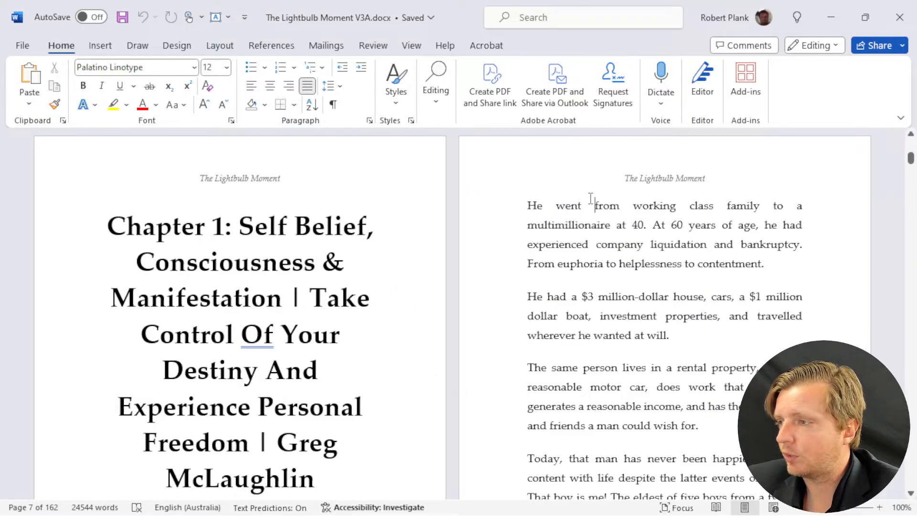
pyautogui.scroll(-1, 558, 230)
pyautogui.click(395, 84)
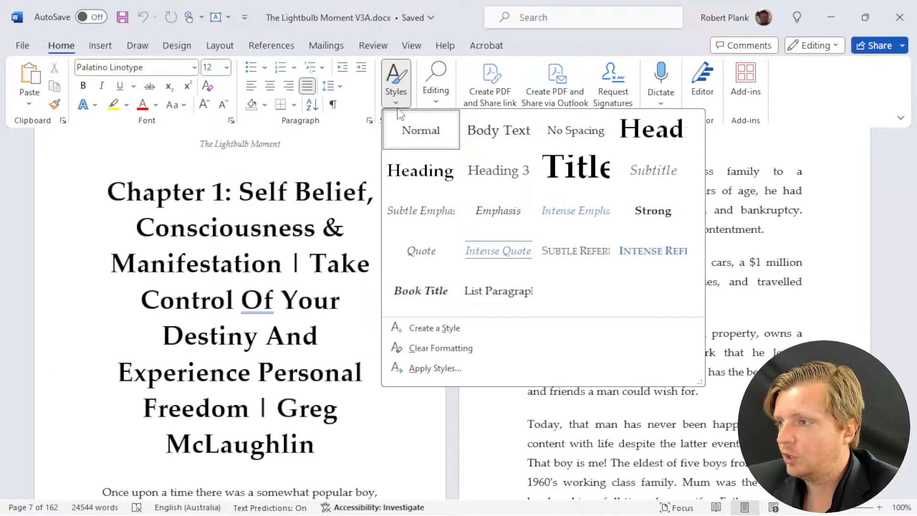
pyautogui.click(421, 132)
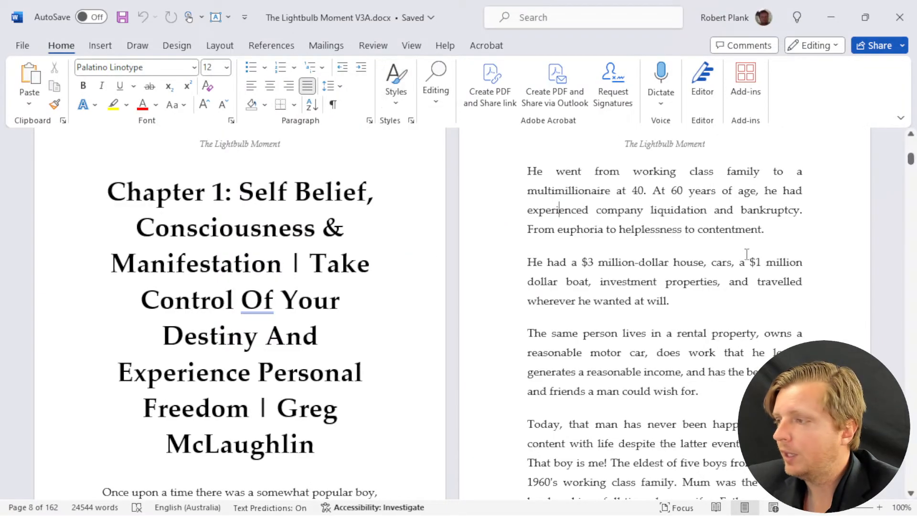
# Check which text style the Levels of Consciousness subheading uses.
pyautogui.scroll(-12, 709, 286)
pyautogui.scroll(1, 709, 285)
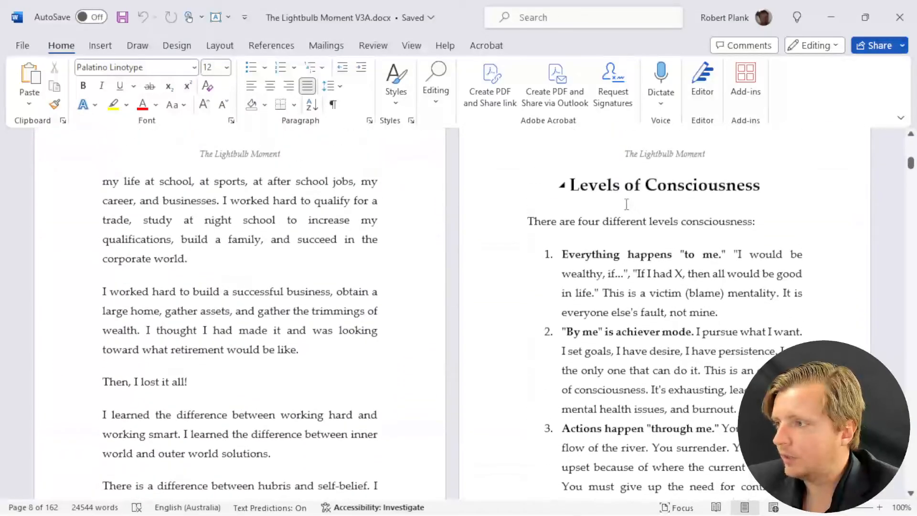
pyautogui.click(635, 186)
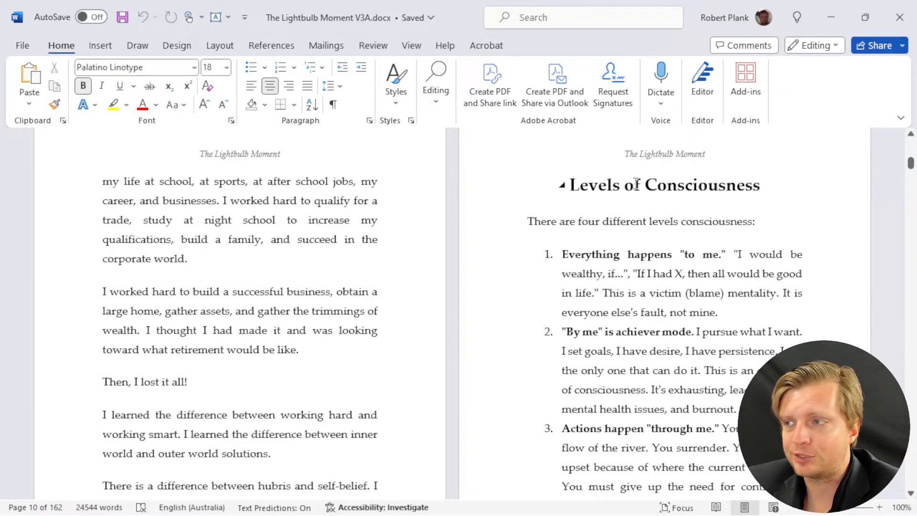
pyautogui.click(396, 82)
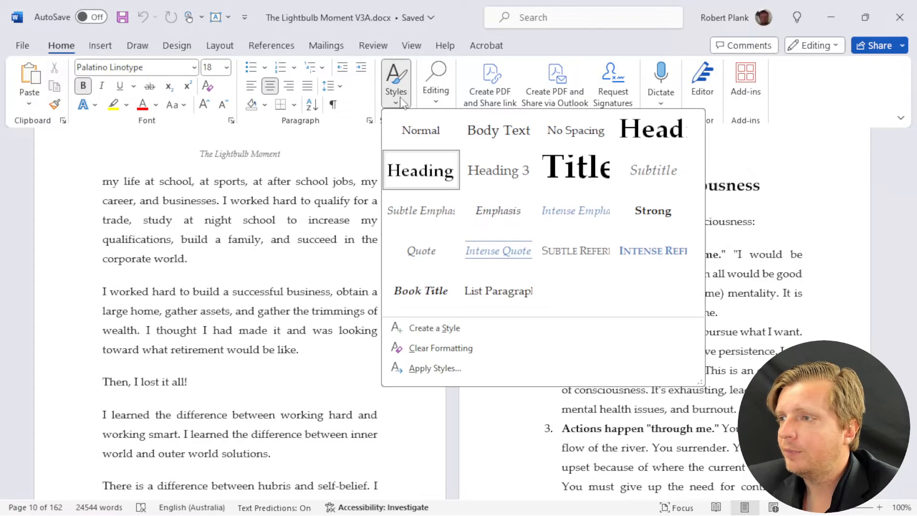
pyautogui.click(437, 172)
pyautogui.click(203, 241)
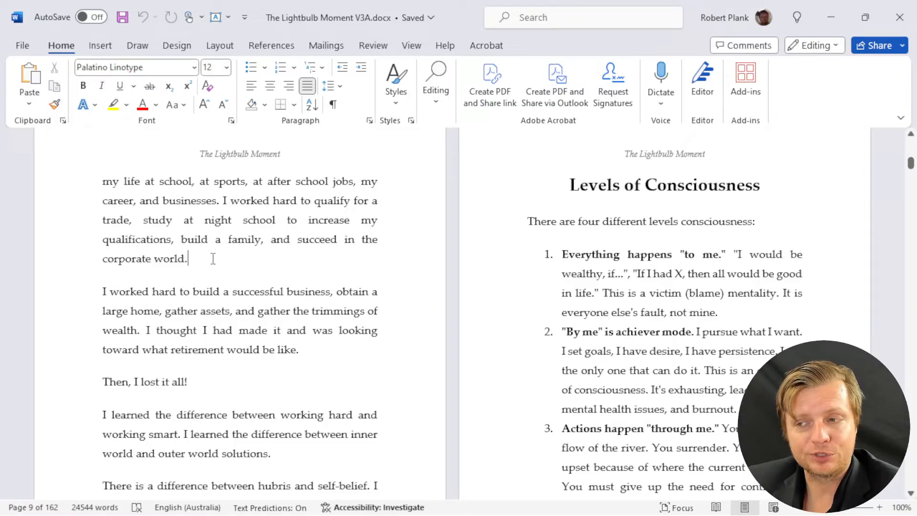
# Update the table of contents field on the manuscript's contents page.
pyautogui.scroll(20, 216, 258)
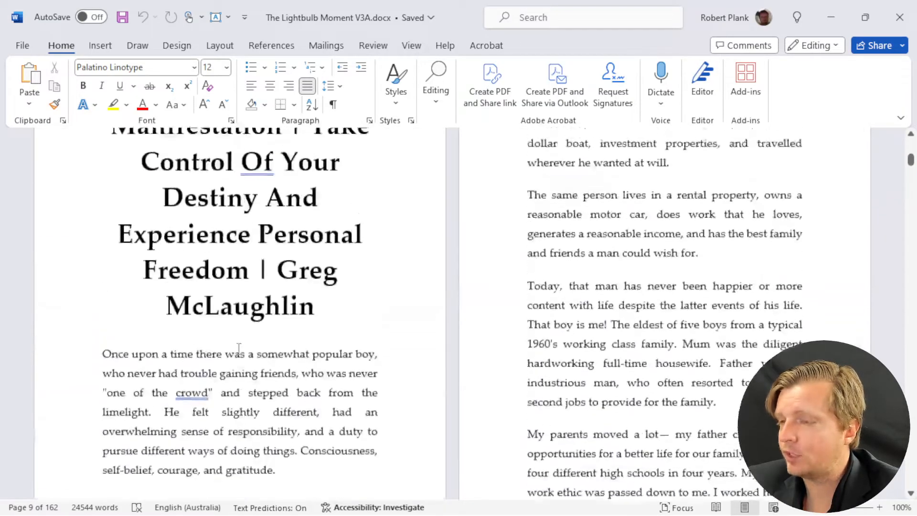
pyautogui.scroll(3, 222, 348)
pyautogui.click(181, 246)
pyautogui.scroll(1, 163, 230)
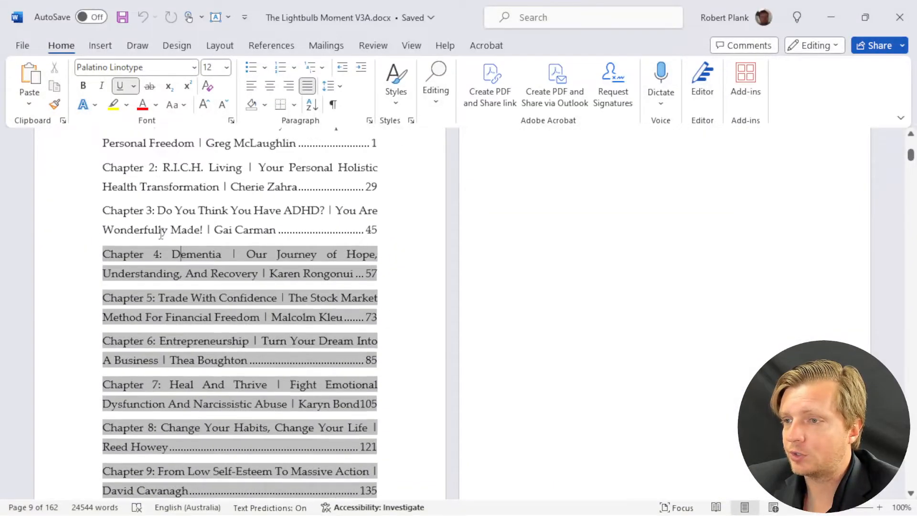
pyautogui.click(164, 223)
pyautogui.click(133, 160)
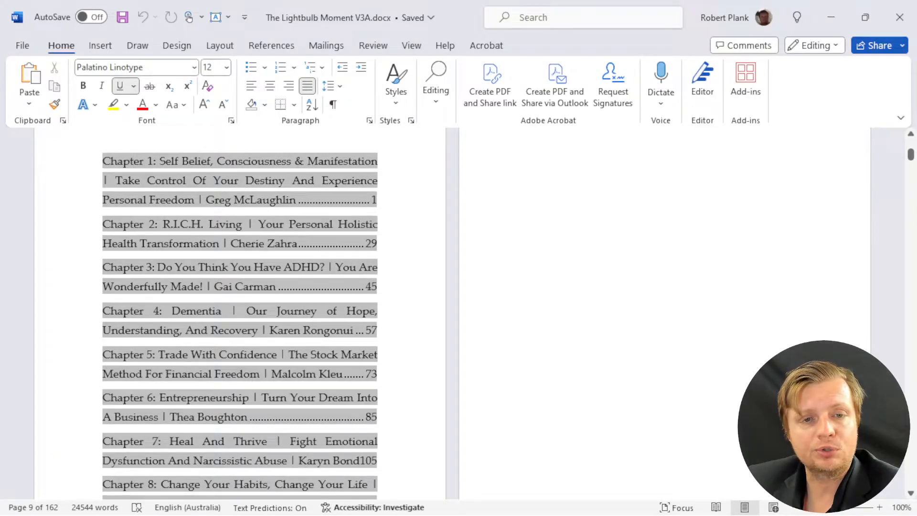
pyautogui.rightClick(164, 161)
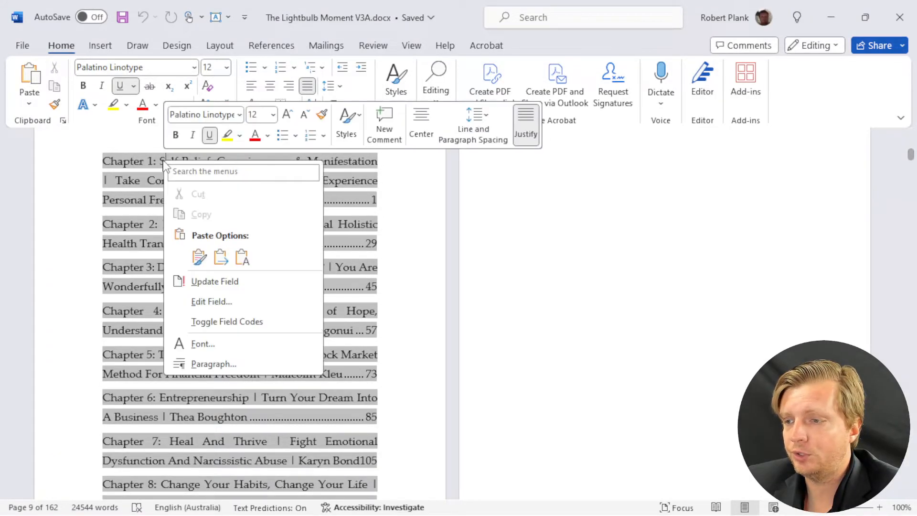
pyautogui.click(210, 281)
pyautogui.click(422, 267)
pyautogui.click(466, 284)
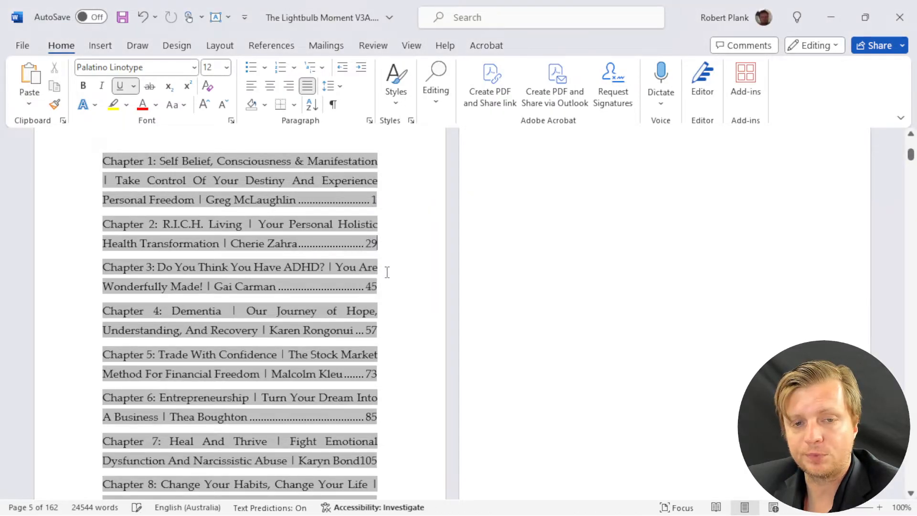
# Inspect the page number in the Section 2 footer on Chapter 1's first page and return to the body text.
pyautogui.scroll(-15, 388, 270)
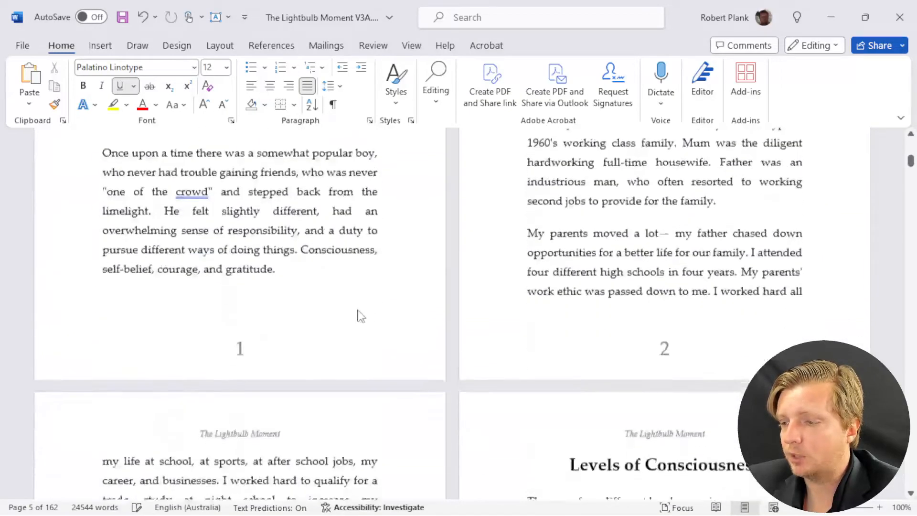
pyautogui.doubleClick(250, 344)
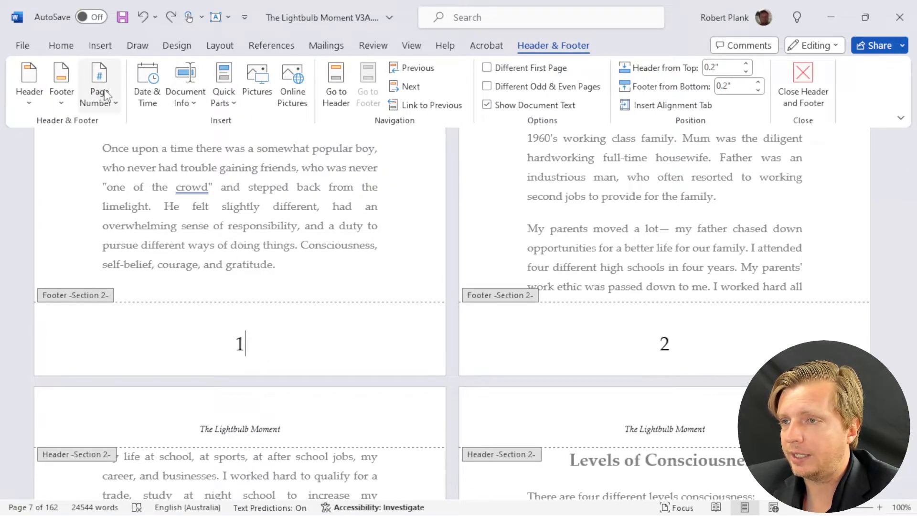
pyautogui.click(106, 95)
pyautogui.click(245, 344)
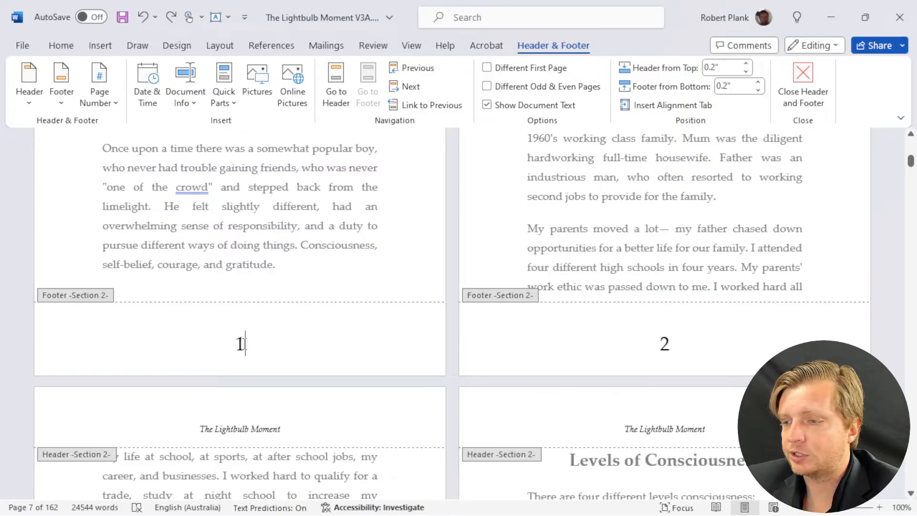
pyautogui.doubleClick(293, 273)
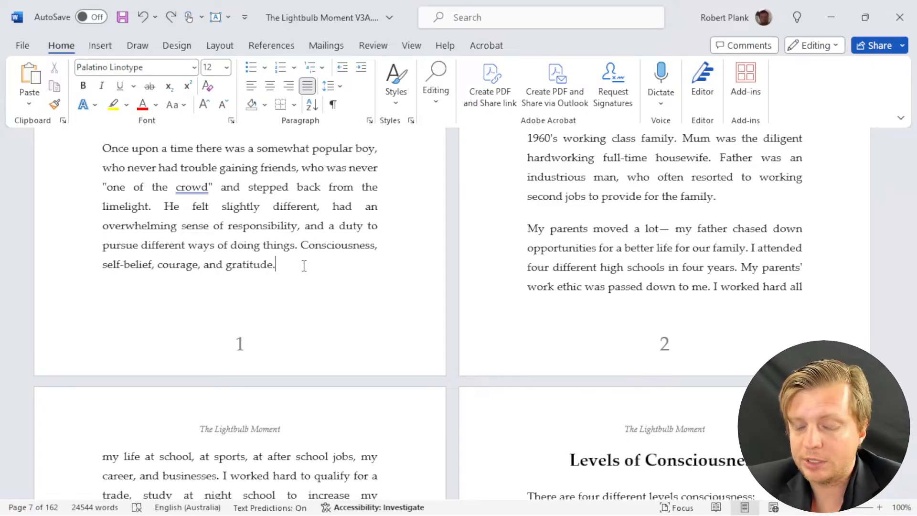
# Return to the title page and highlight its rights notice for review.
pyautogui.hotkey('ctrl', 'Home')
pyautogui.scroll(-5, 231, 293)
pyautogui.moveTo(281, 397); pyautogui.dragTo(135, 340)
pyautogui.click(137, 338)
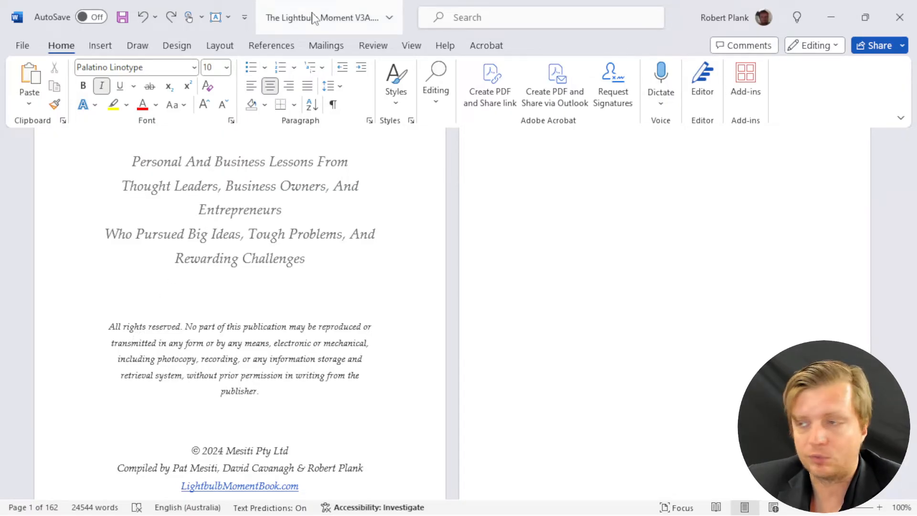
# Close The Lightbulb Moment V3A.docx with its changes saved and switch back to the Kindle eBook Details page in Chrome.
pyautogui.click(899, 18)
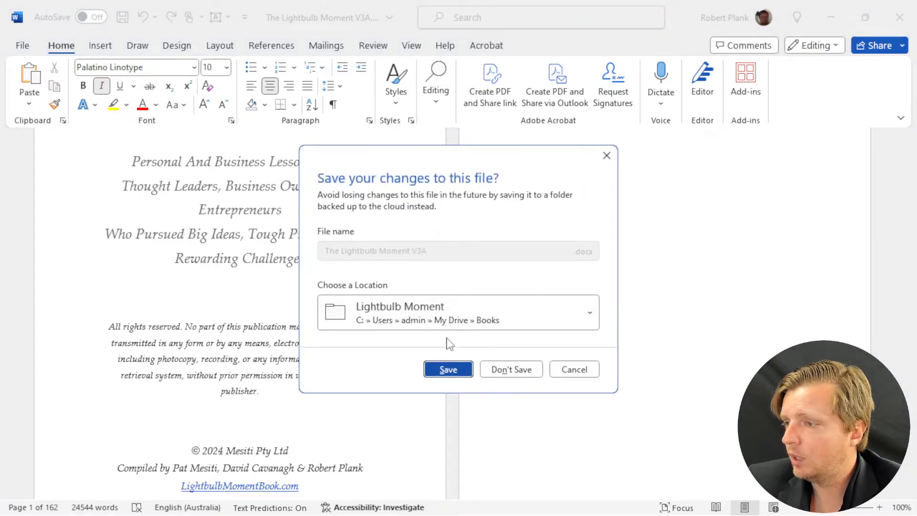
pyautogui.click(448, 369)
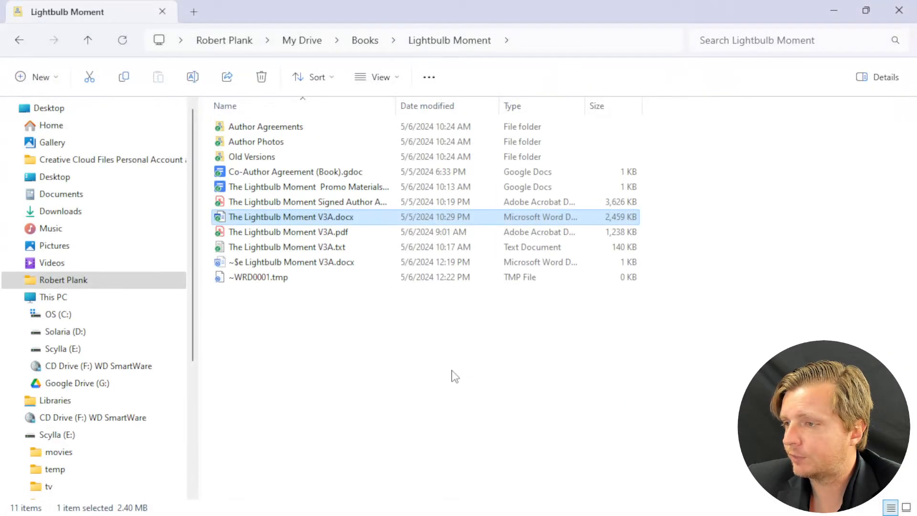
pyautogui.click(835, 12)
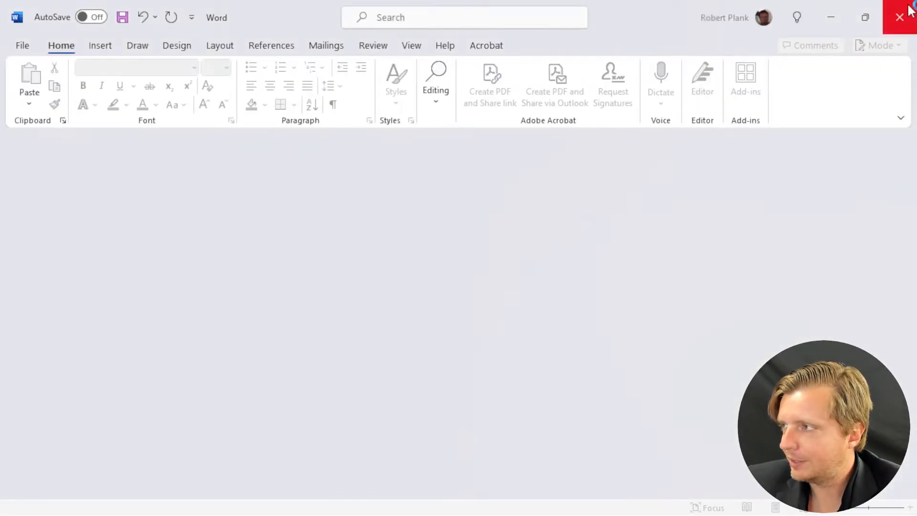
pyautogui.click(908, 7)
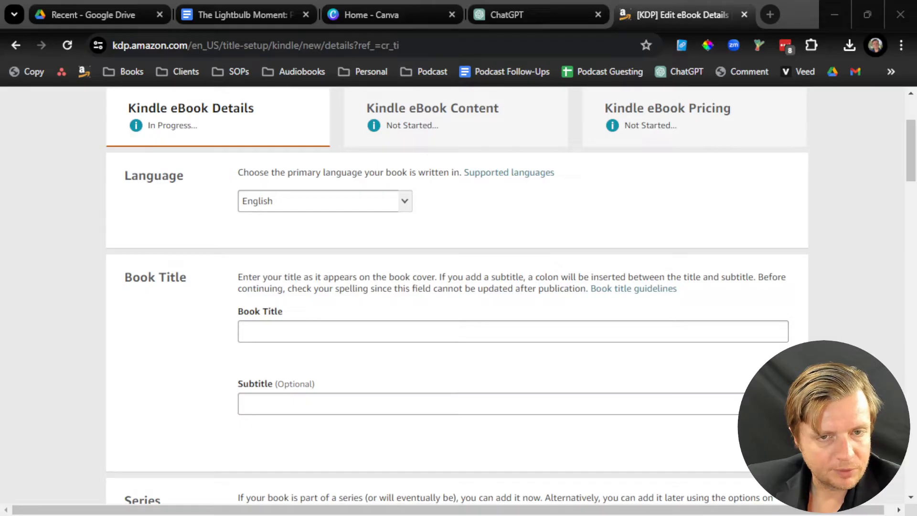
# Enter The Lightbulb Moment as the book title and dock the Word manuscript beside the KDP page.
pyautogui.click(276, 328)
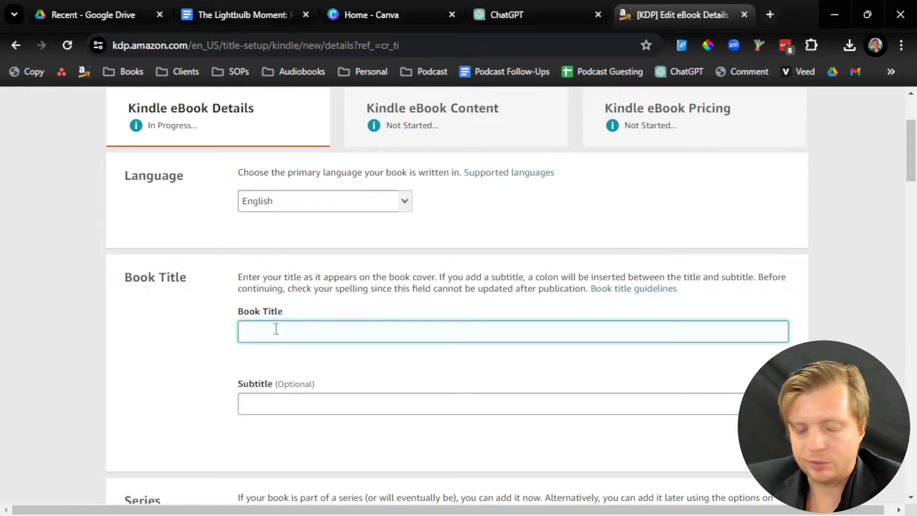
pyautogui.write('The Lightbulb Momen')
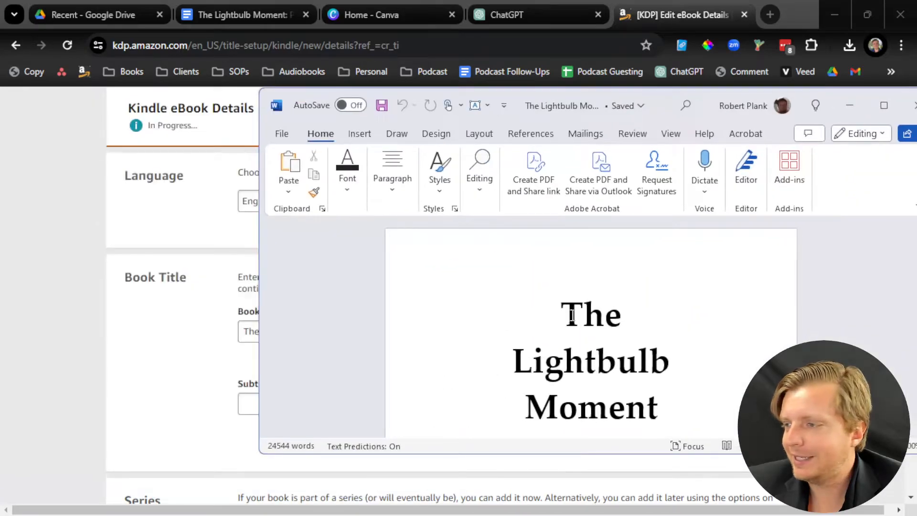
pyautogui.moveTo(673, 104); pyautogui.dragTo(20, 184)
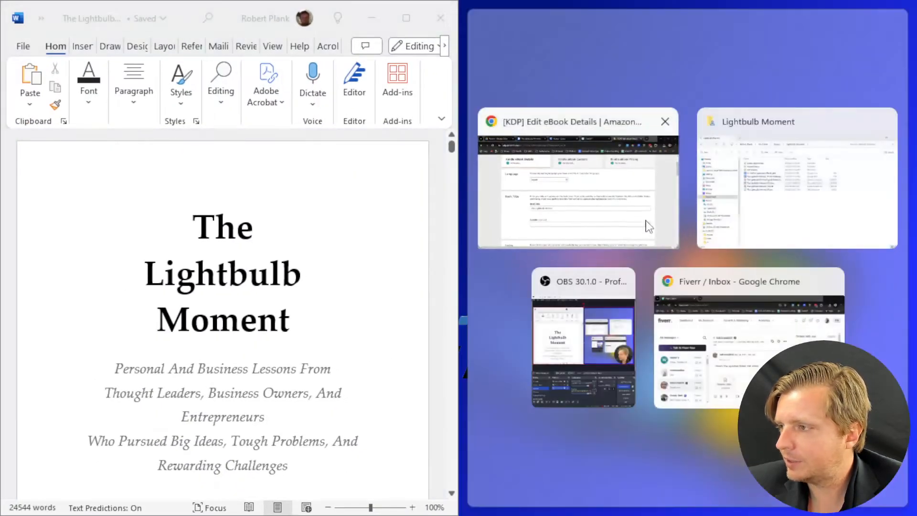
# Copy the manuscript's full subtitle, starting "Personal And Business Lessons From Thought Leaders", from its title page into the eBook's Subtitle field.
pyautogui.click(628, 210)
pyautogui.moveTo(628, 508); pyautogui.dragTo(708, 509)
pyautogui.scroll(-1, 280, 407)
pyautogui.moveTo(289, 432); pyautogui.dragTo(116, 337)
pyautogui.hotkey('ctrl', 'c')
pyautogui.click(542, 403)
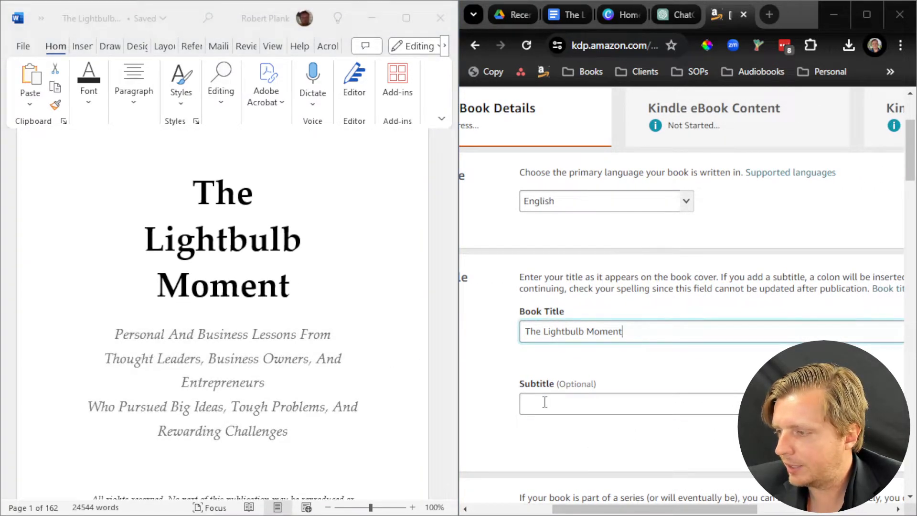
pyautogui.hotkey('ctrl', 'v')
# Read the pasted subtitle from its beginning to its end and maximize the browser window.
pyautogui.press('Home')
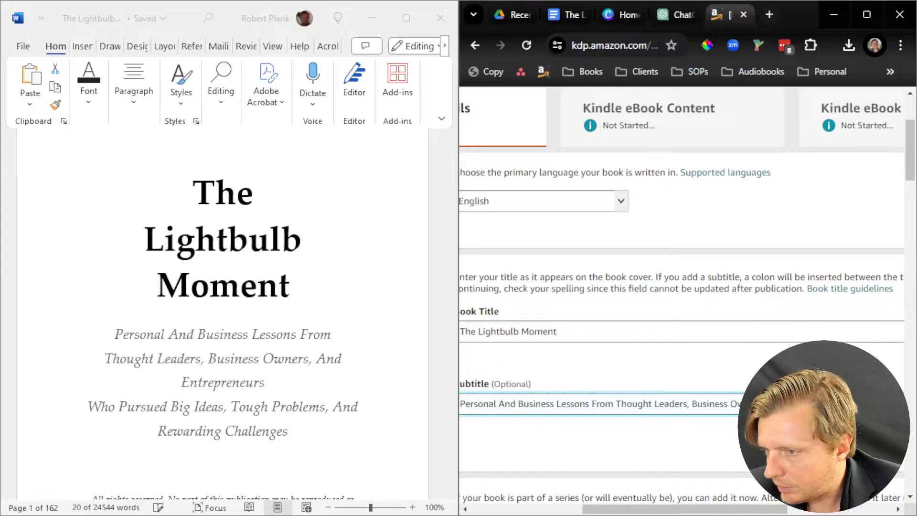
pyautogui.press('Right')
pyautogui.press('Right')
pyautogui.press('Right')
pyautogui.press('Right')
pyautogui.press('Right')
pyautogui.press('Right')
pyautogui.press('Right')
pyautogui.press('Right')
pyautogui.press('Right')
pyautogui.press('Right')
pyautogui.press('Right')
pyautogui.press('Right')
pyautogui.press('Right')
pyautogui.press('Right')
pyautogui.press('Right')
pyautogui.press('Right')
pyautogui.press('Right')
pyautogui.press('Right')
pyautogui.press('Right')
pyautogui.press('Right')
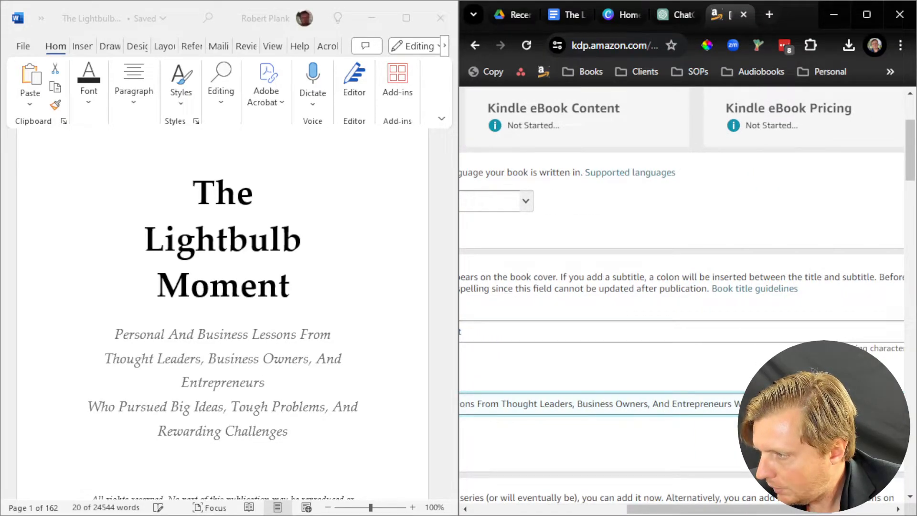
pyautogui.press('Right')
pyautogui.press('Right')
pyautogui.press('Right')
pyautogui.press('Right')
pyautogui.press('Right')
pyautogui.press('Right')
pyautogui.press('Right')
pyautogui.press('Right')
pyautogui.press('Right')
pyautogui.press('Right')
pyautogui.press('Right')
pyautogui.press('Right')
pyautogui.press('Right')
pyautogui.press('Right')
pyautogui.press('Right')
pyautogui.press('Right')
pyautogui.press('Right')
pyautogui.press('Right')
pyautogui.press('Right')
pyautogui.press('Right')
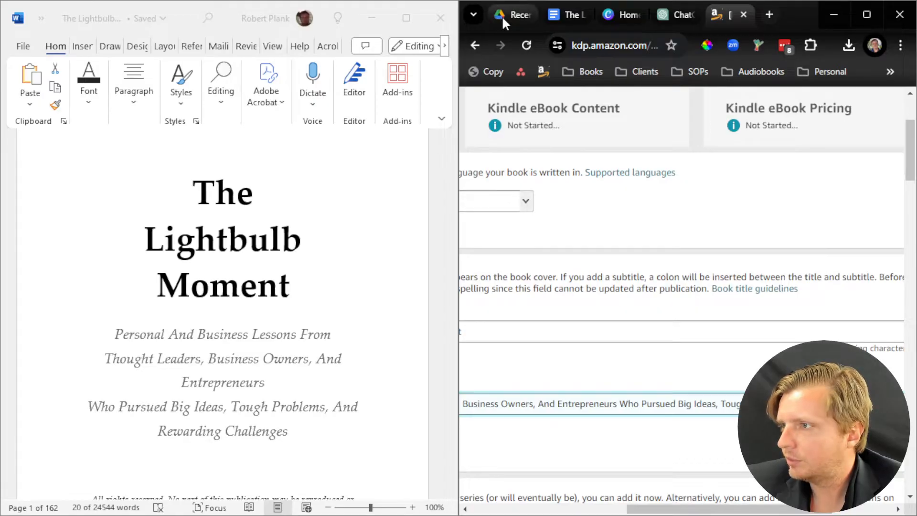
pyautogui.click(865, 14)
# Review the Series, Edition Number and Author sections of the eBook details without filling them in.
pyautogui.scroll(-2, 211, 293)
pyautogui.click(212, 296)
pyautogui.scroll(-3, 230, 267)
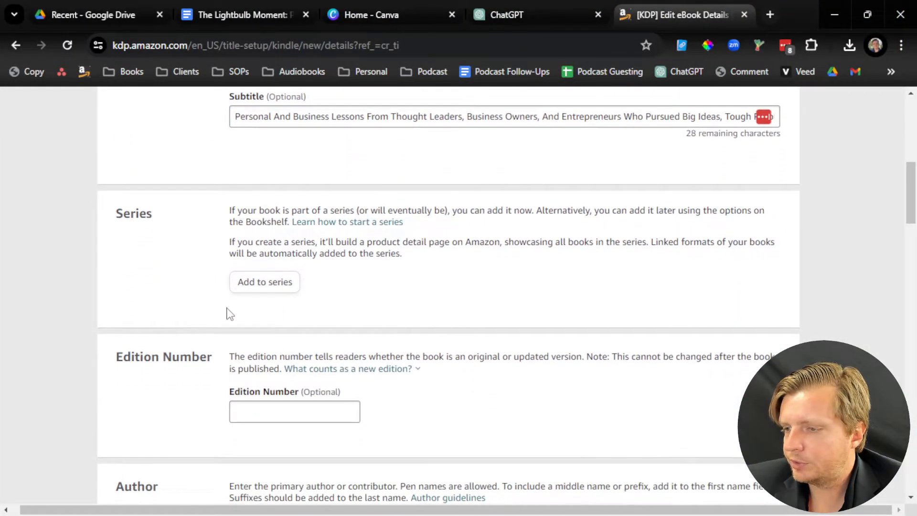
pyautogui.scroll(-3, 251, 266)
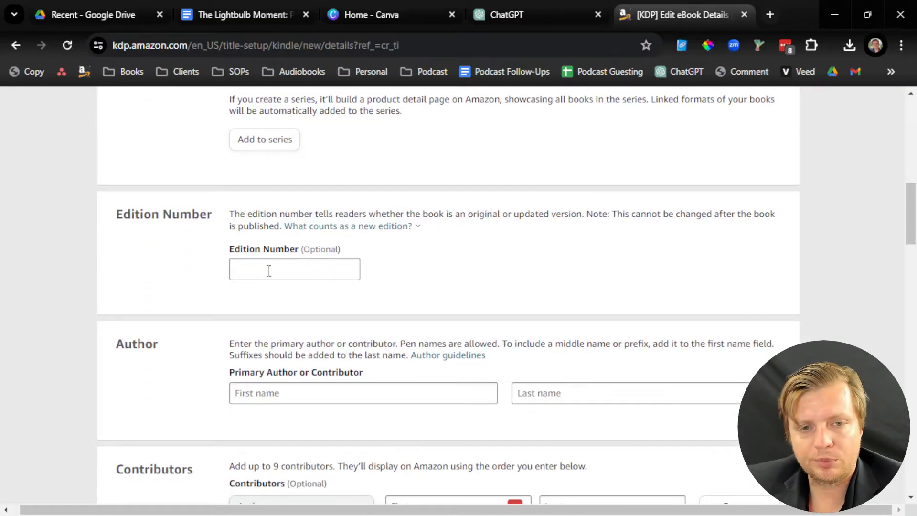
pyautogui.scroll(-1, 268, 335)
pyautogui.click(279, 321)
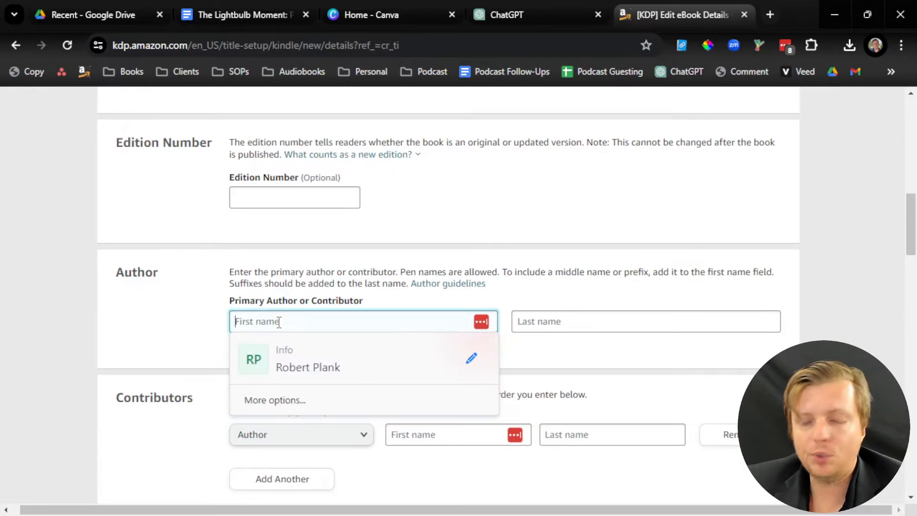
pyautogui.click(140, 311)
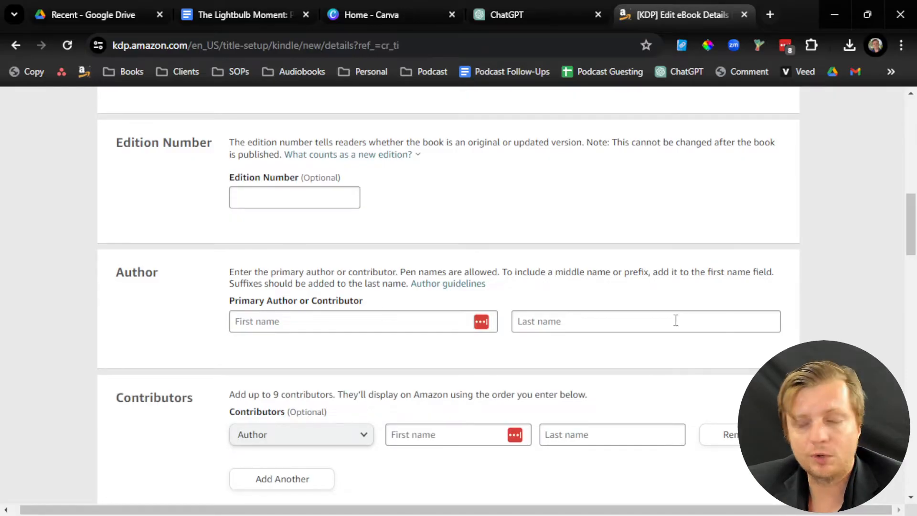
# Look up the chapter authors in the Word manuscript's table of contents and move the manuscript window off the KDP page.
pyautogui.hotkey('alt', 'Tab')
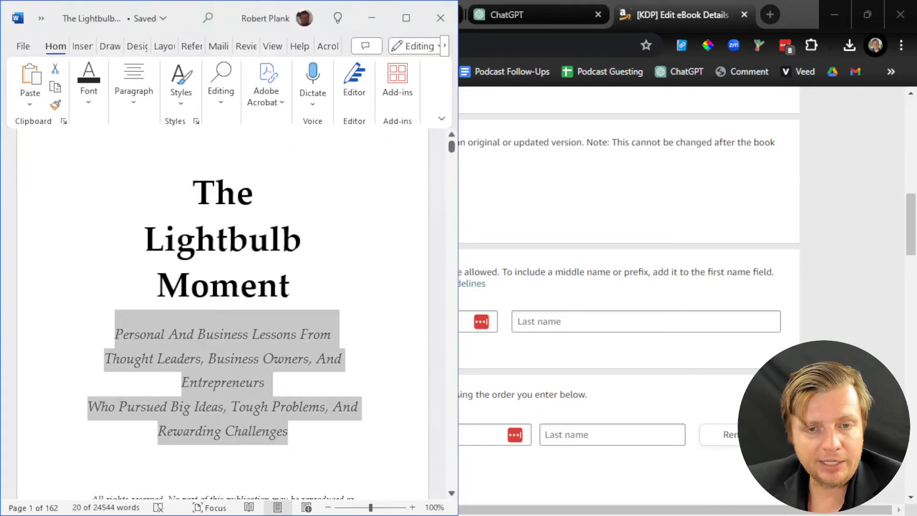
pyautogui.scroll(-10, 285, 352)
pyautogui.scroll(-10, 284, 351)
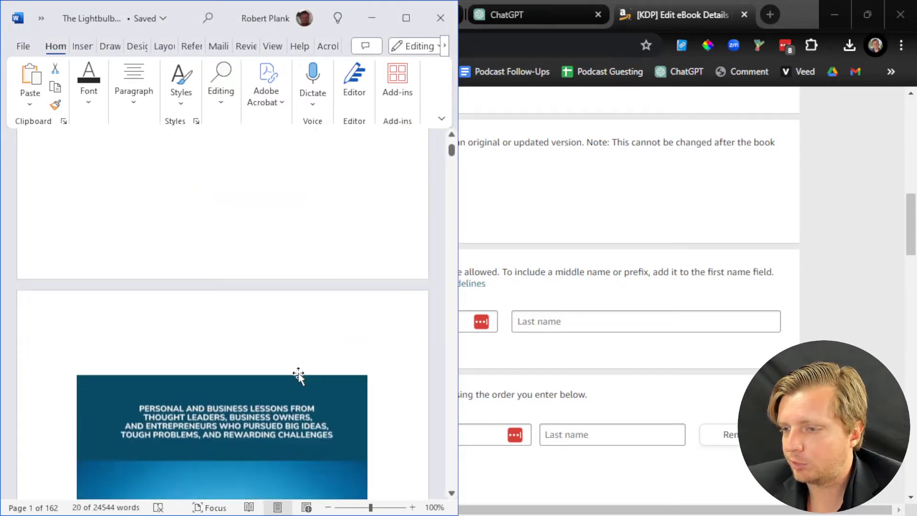
pyautogui.scroll(-6, 379, 411)
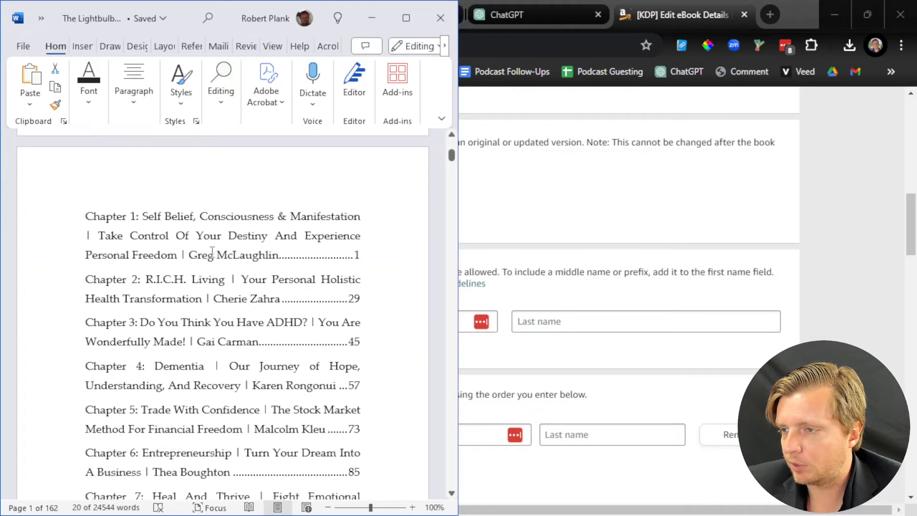
pyautogui.click(208, 255)
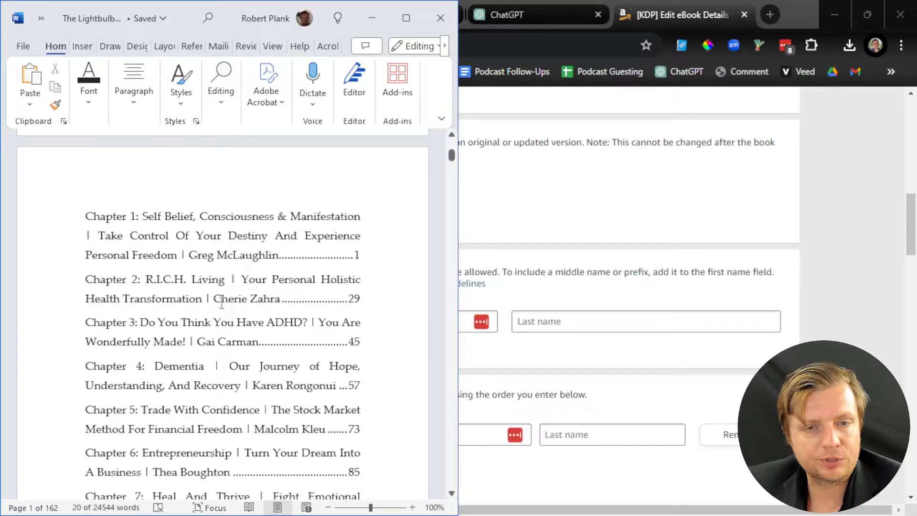
pyautogui.click(763, 3)
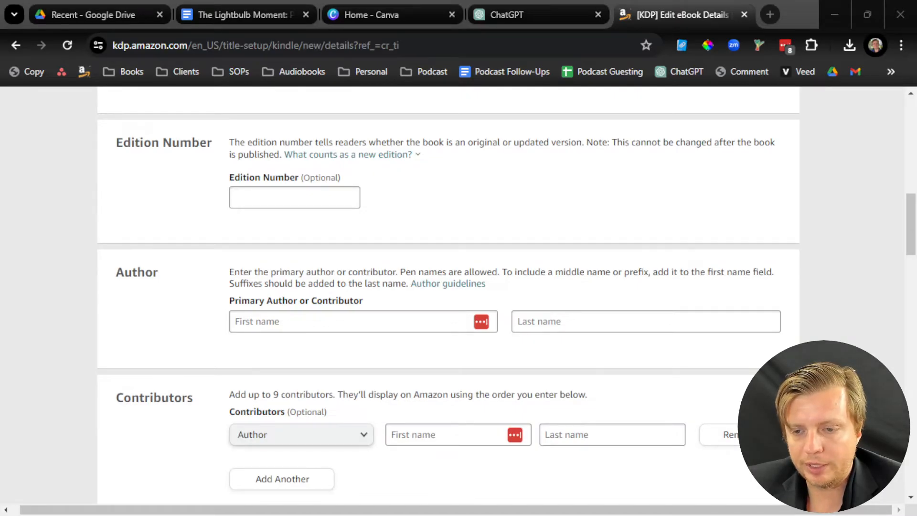
pyautogui.hotkey('alt', 'Tab')
pyautogui.moveTo(597, 22); pyautogui.dragTo(0, 138)
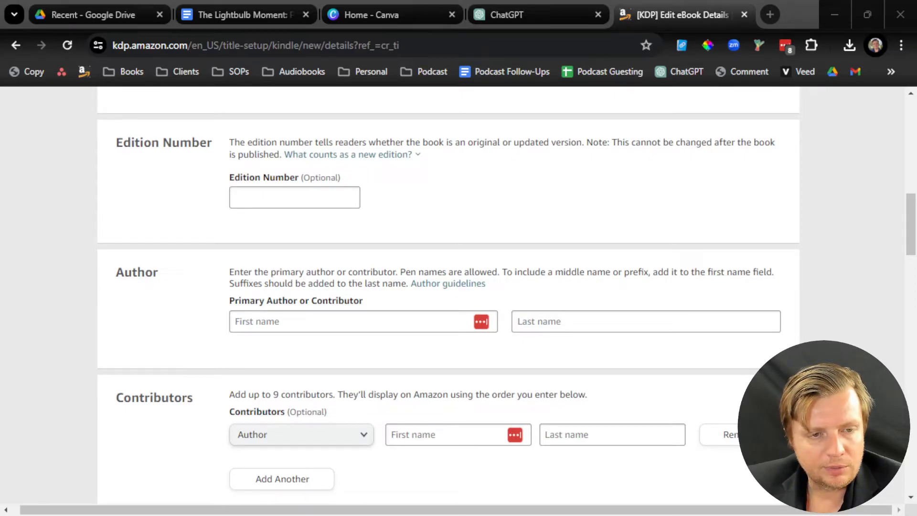
# Enter the primary author's first and last name in the Author section.
pyautogui.click(293, 318)
pyautogui.write('Pat')
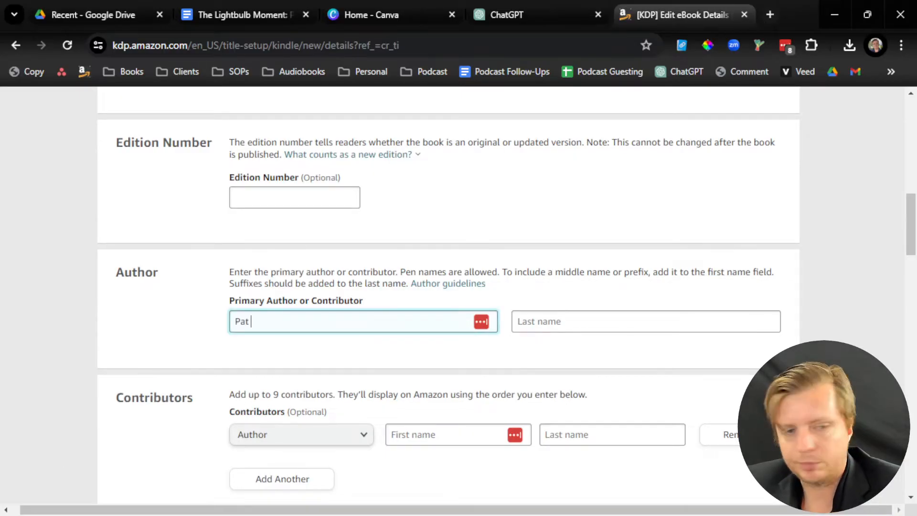
pyautogui.click(547, 321)
pyautogui.write('Mesiti')
# Enter the Chapter 1 author's first and last name as the first contributor, keeping the Author role.
pyautogui.scroll(-2, 525, 339)
pyautogui.click(261, 370)
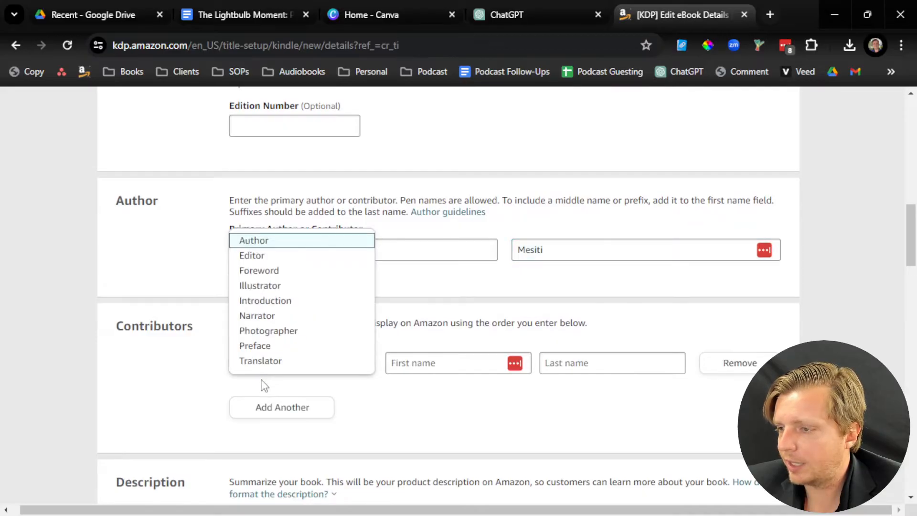
pyautogui.click(419, 359)
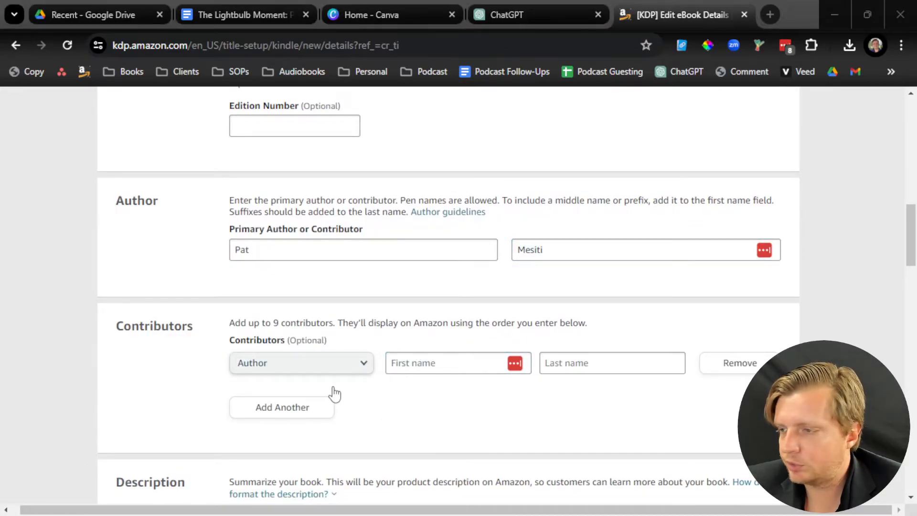
pyautogui.click(399, 363)
pyautogui.write('Greg')
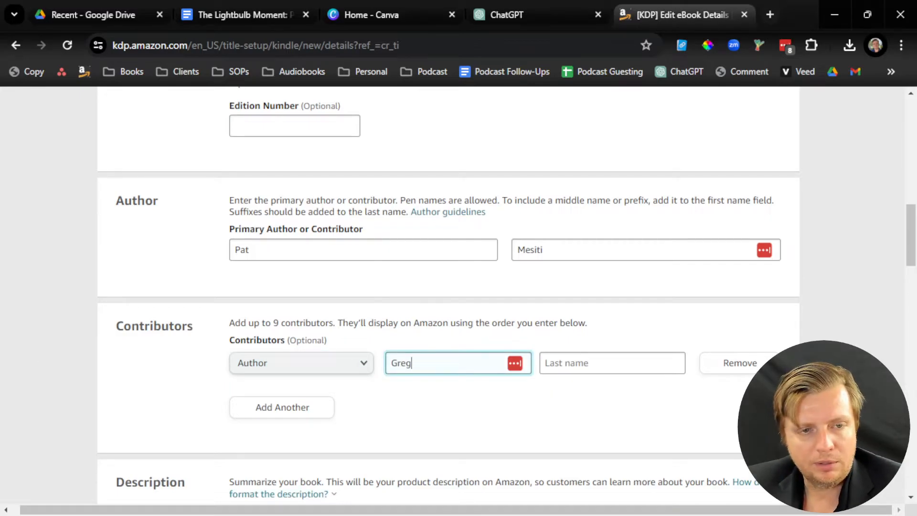
pyautogui.click(615, 368)
pyautogui.write('McLaughlin')
# Add a second contributor with the Author role and enter the Chapter 2 author's first and last name.
pyautogui.click(269, 415)
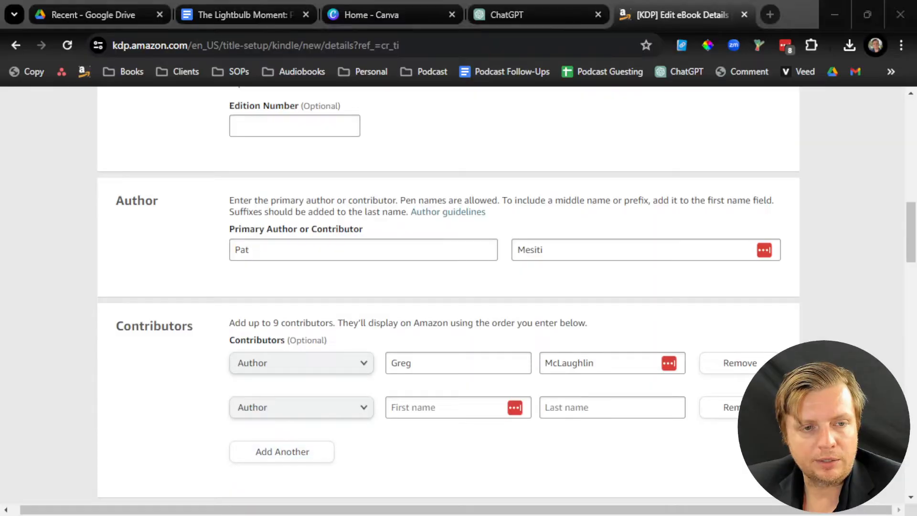
pyautogui.click(432, 412)
pyautogui.write('Cherie')
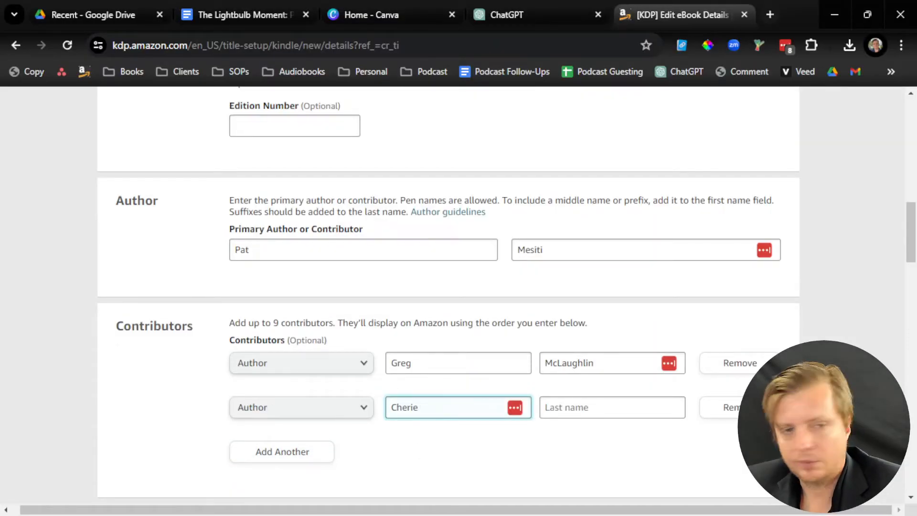
pyautogui.click(617, 411)
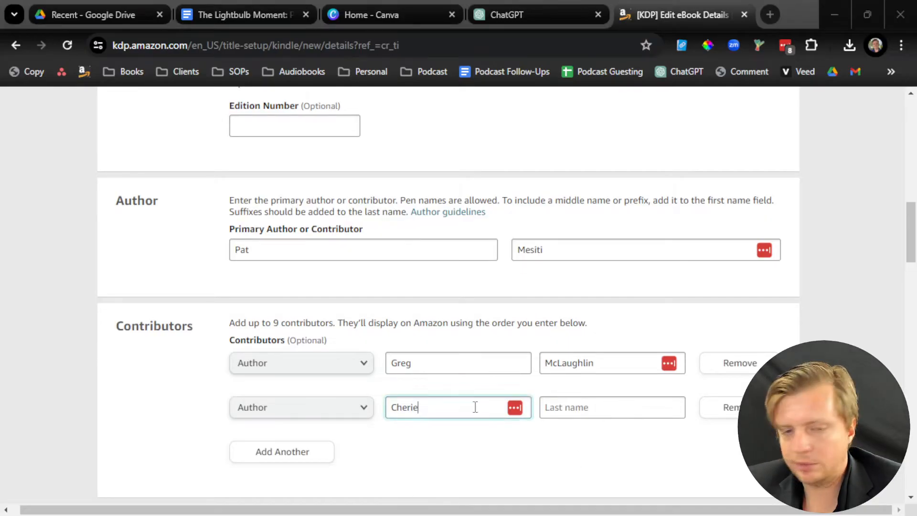
pyautogui.write('Zahra')
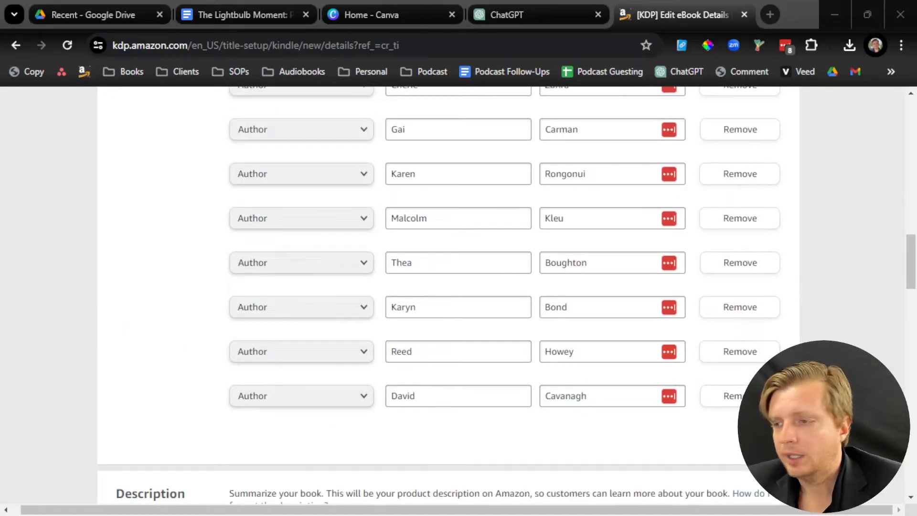
# Check the primary author and contributor entries and place the cursor in the empty book Description editor.
pyautogui.scroll(3, 491, 313)
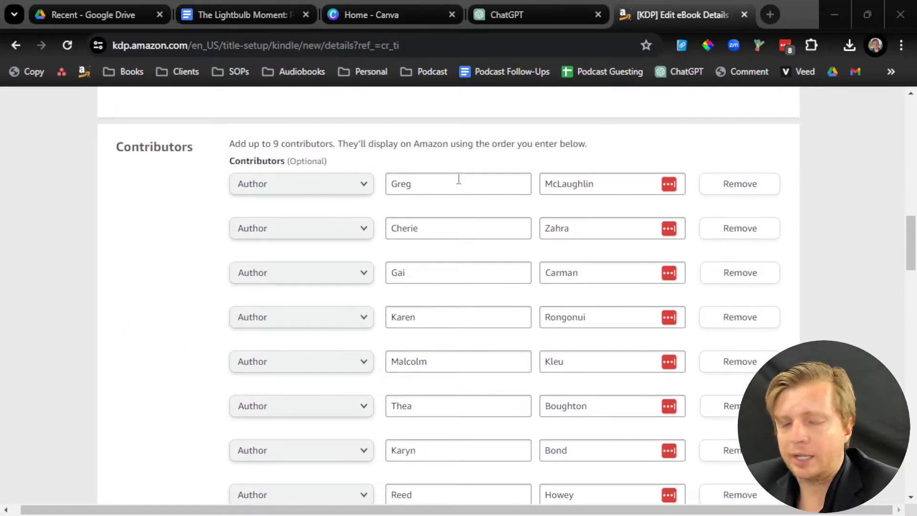
pyautogui.scroll(1, 431, 179)
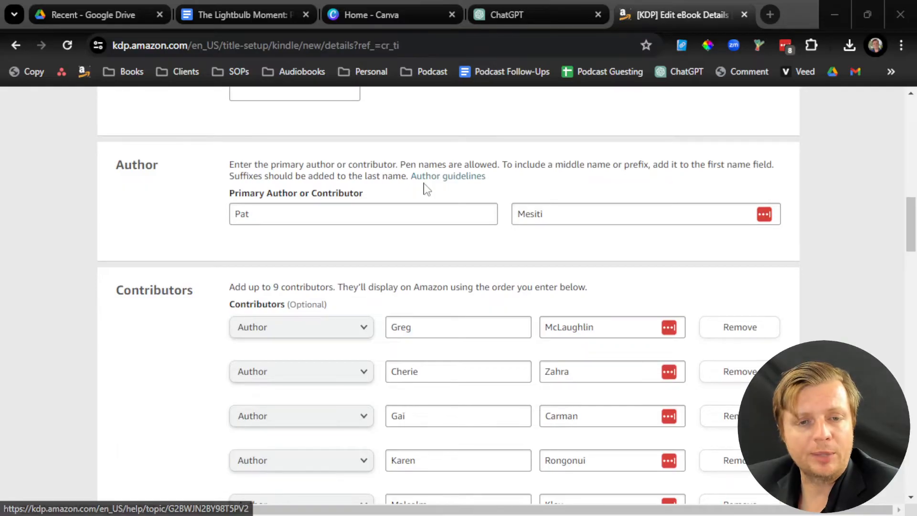
pyautogui.scroll(-3, 444, 267)
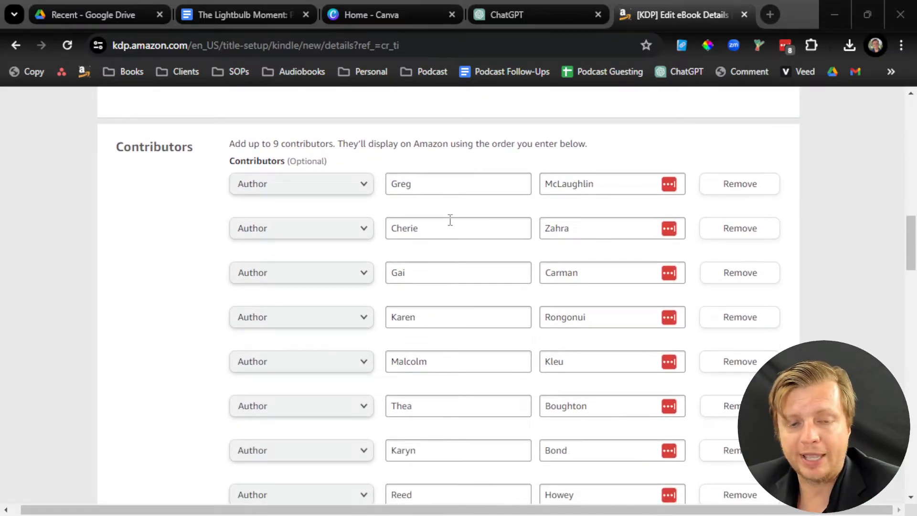
pyautogui.scroll(-9, 450, 220)
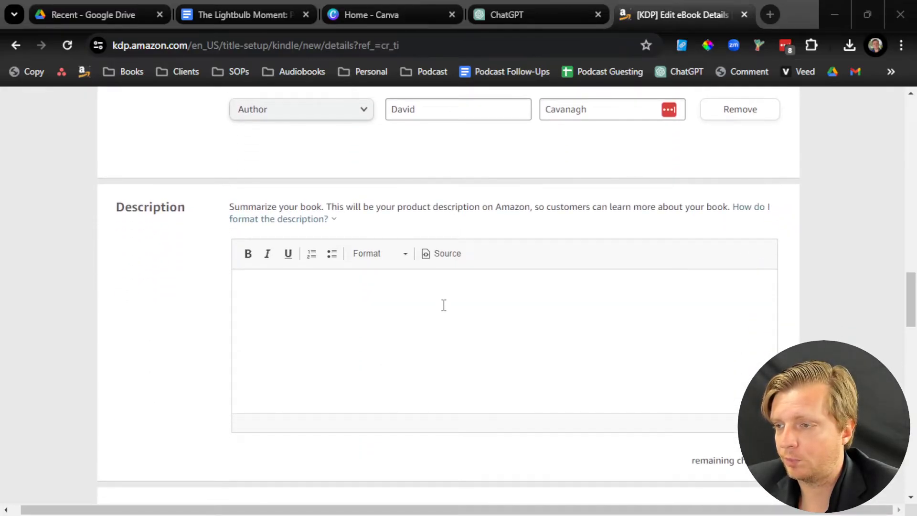
pyautogui.click(443, 305)
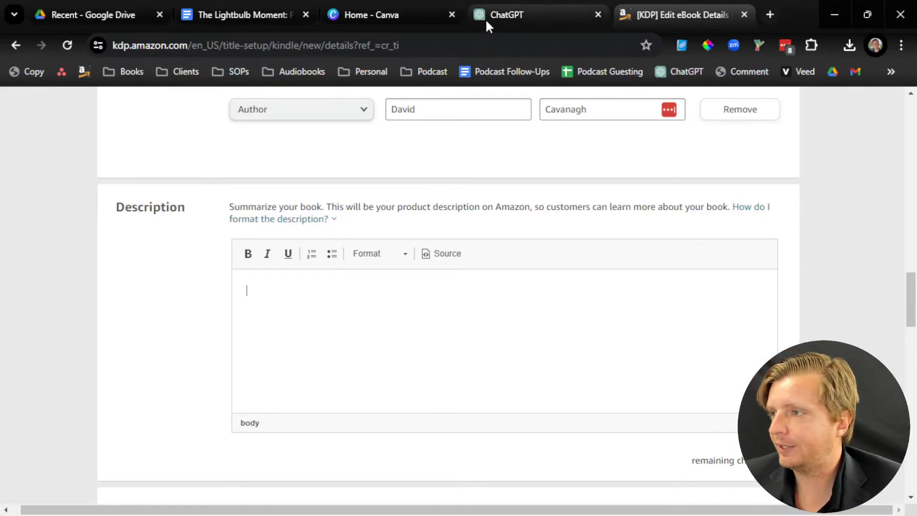
# Switch to ChatGPT, leave the GPT editor, and look over the default chat, its model choices and the GPT directory.
pyautogui.click(547, 19)
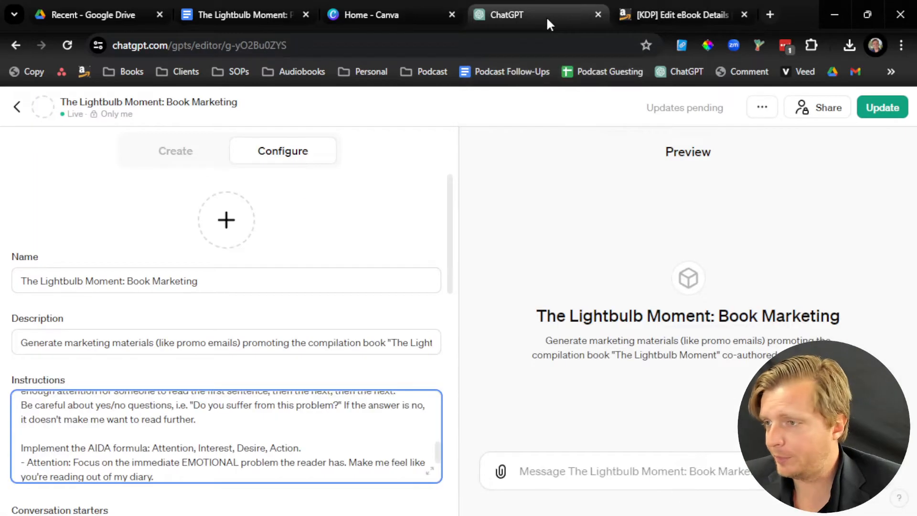
pyautogui.click(19, 109)
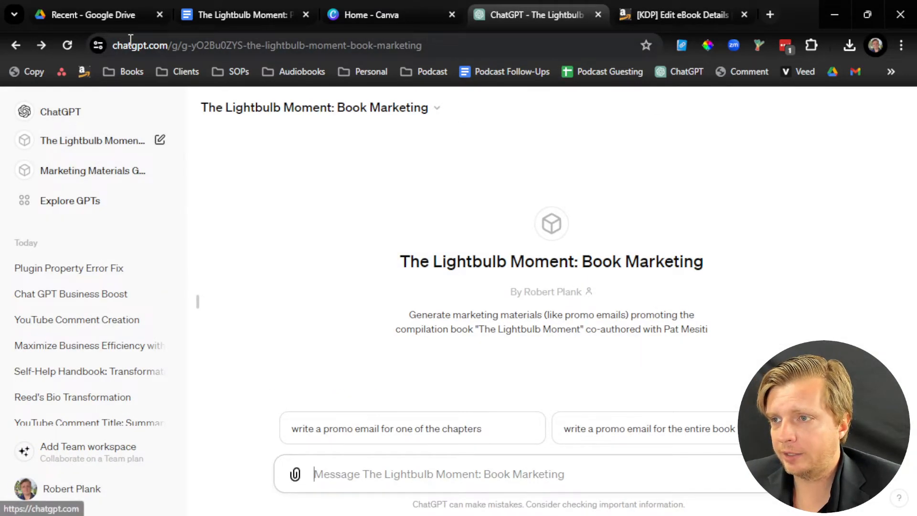
pyautogui.click(61, 113)
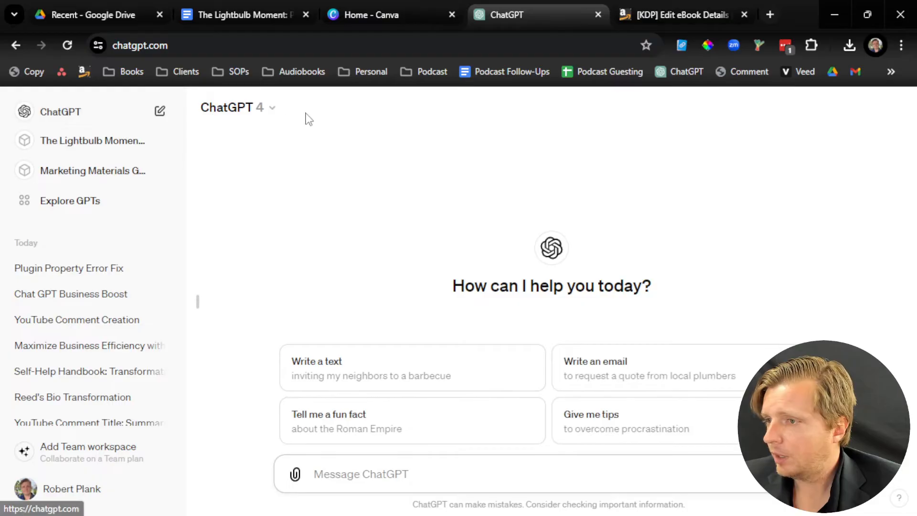
pyautogui.click(267, 120)
pyautogui.click(272, 114)
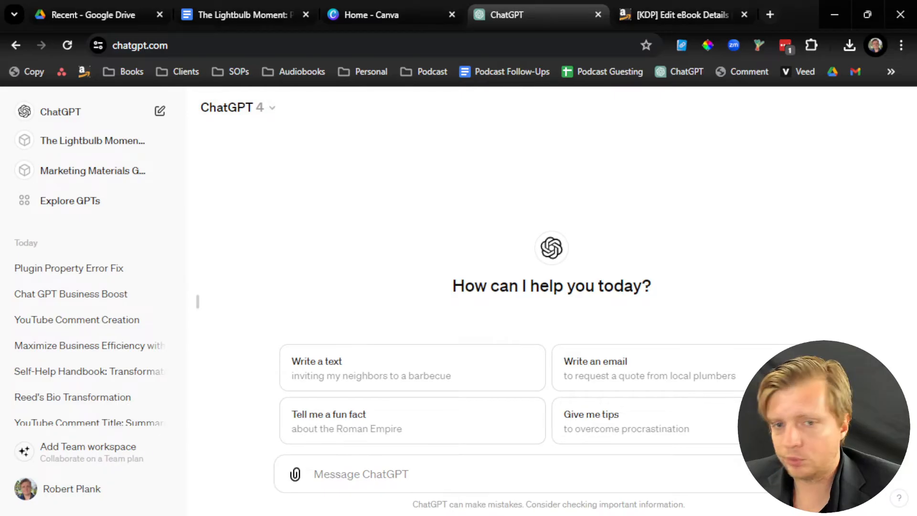
pyautogui.click(71, 203)
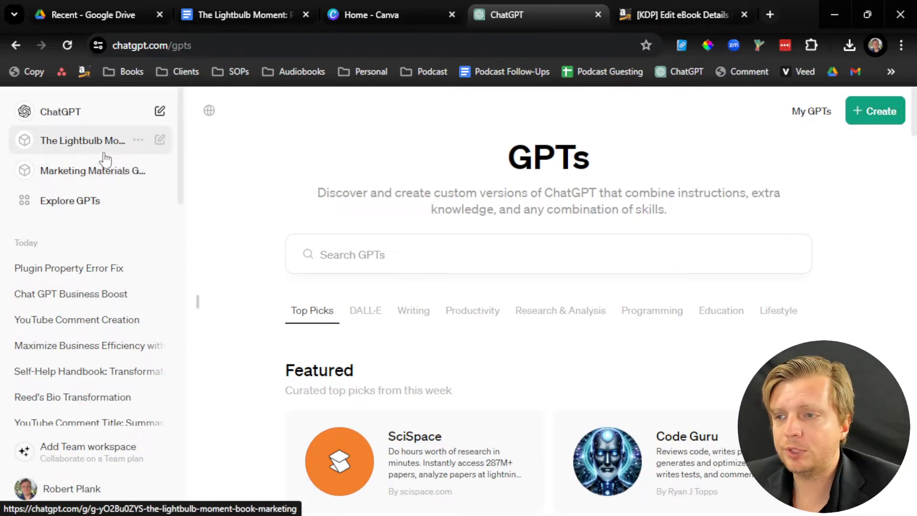
# Open The Lightbulb Moment: Book Marketing GPT for editing and review the opening paragraph of its Instructions.
pyautogui.click(125, 151)
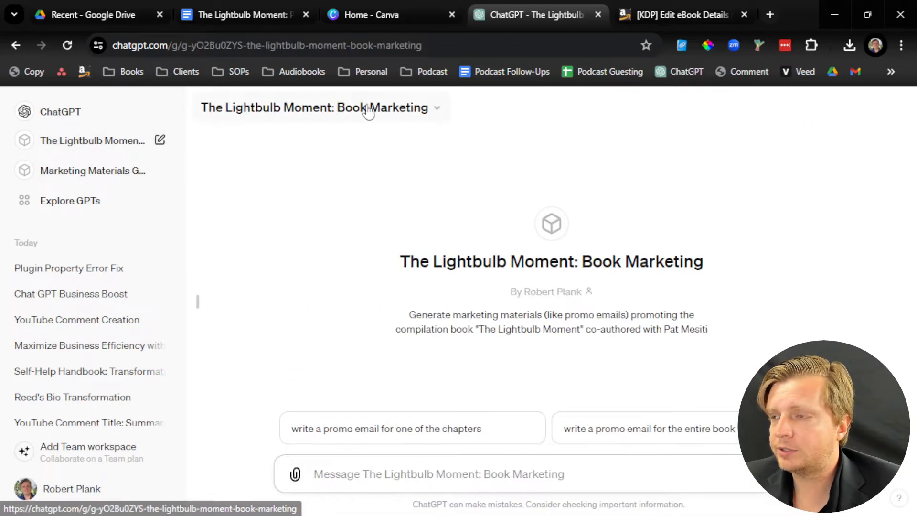
pyautogui.click(421, 110)
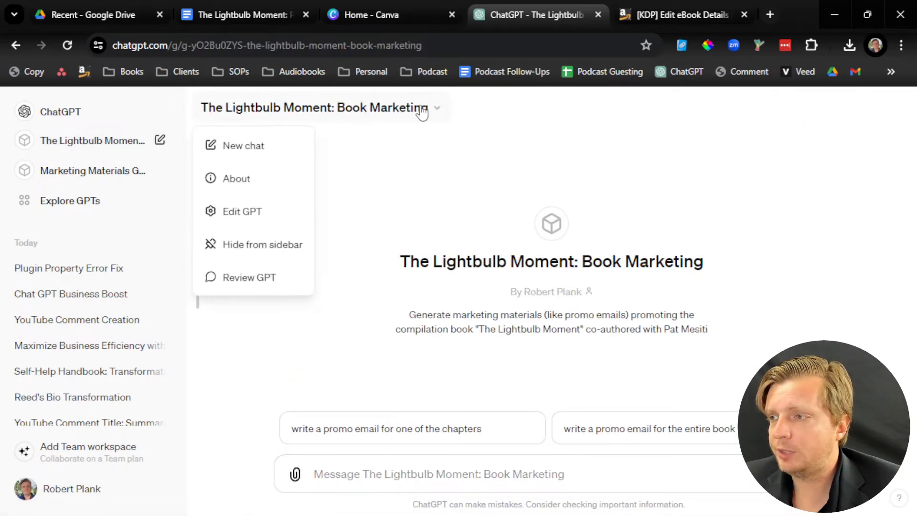
pyautogui.click(262, 211)
pyautogui.scroll(-3, 260, 212)
pyautogui.click(148, 291)
pyautogui.moveTo(167, 293); pyautogui.dragTo(14, 263)
pyautogui.click(119, 261)
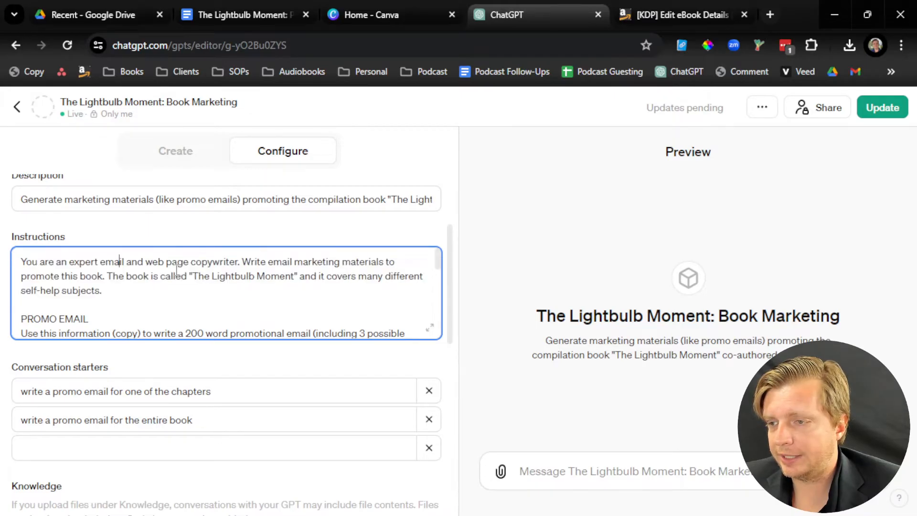
# Check the GPT's uploaded chapter files and ask its preview chat to "Write a synopsis about the entire book".
pyautogui.scroll(-5, 178, 271)
pyautogui.scroll(-8, 190, 378)
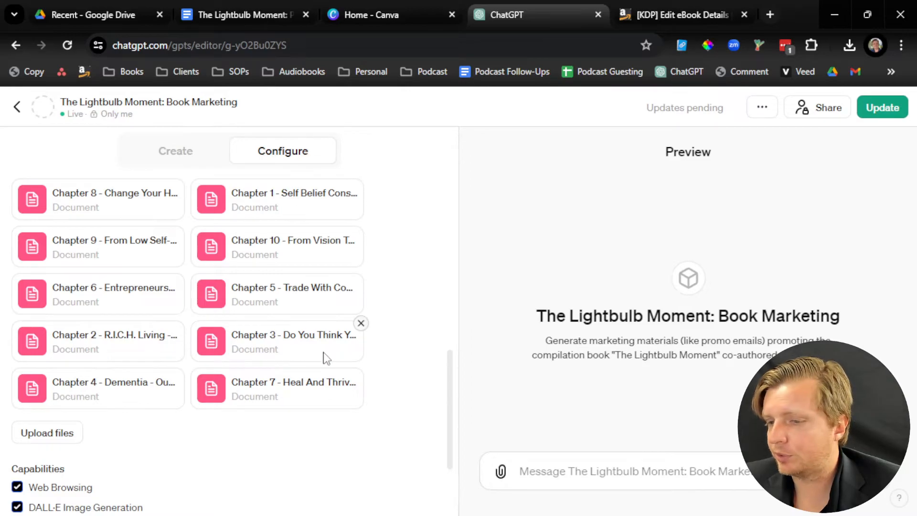
pyautogui.click(575, 478)
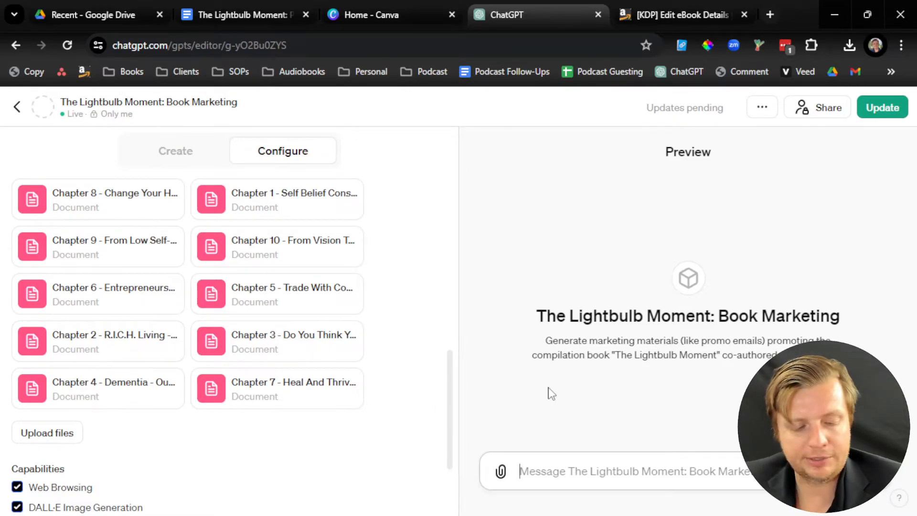
pyautogui.write('Write a synopsis about the entire book')
pyautogui.press('Return')
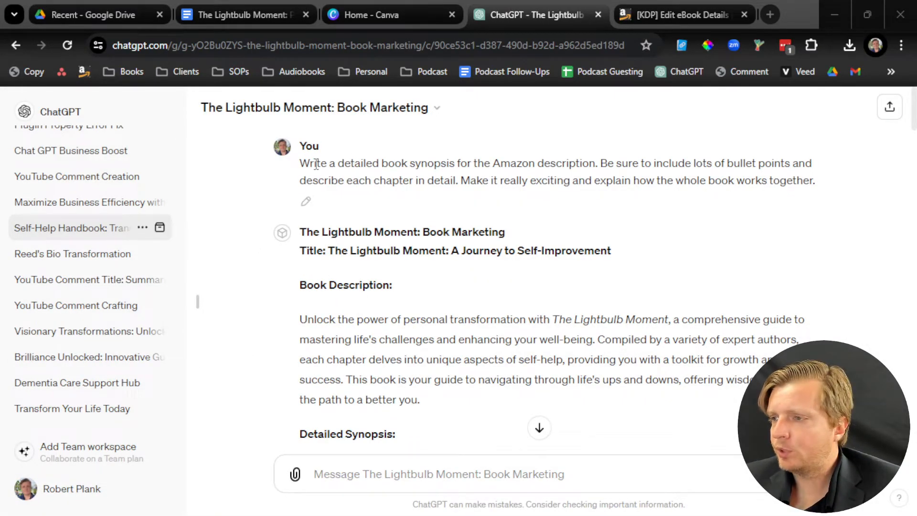
# Review the earlier Book Marketing chat's Amazon description prompt and read through the generated book description and chapter synopsis.
pyautogui.moveTo(319, 162); pyautogui.dragTo(692, 179)
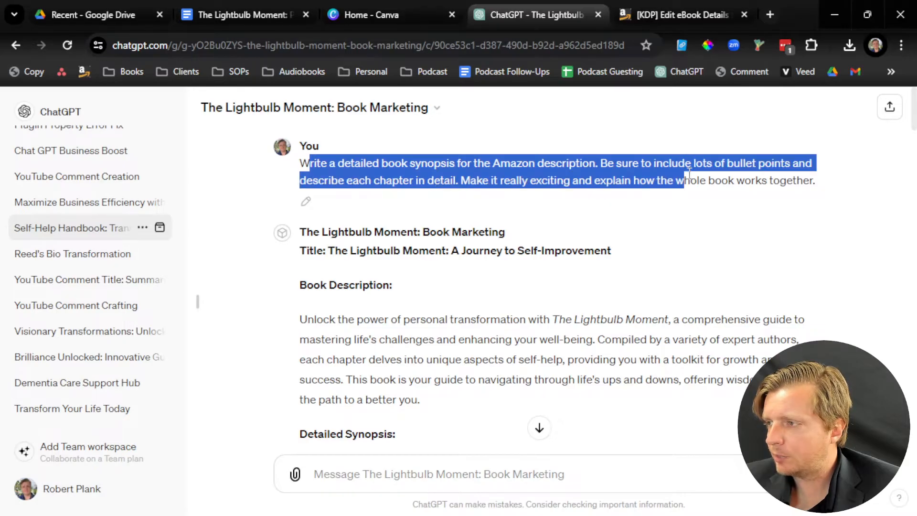
pyautogui.click(670, 173)
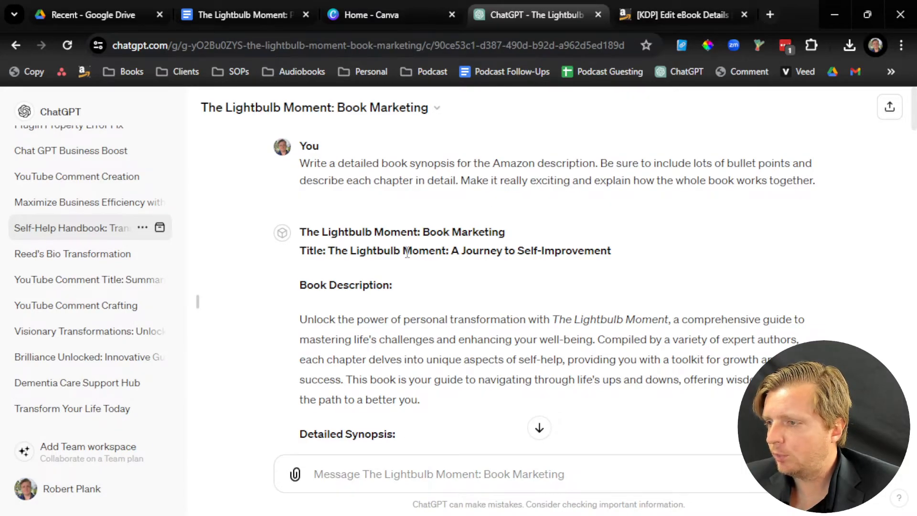
pyautogui.scroll(-1, 377, 308)
pyautogui.moveTo(329, 251); pyautogui.dragTo(436, 416)
pyautogui.click(423, 389)
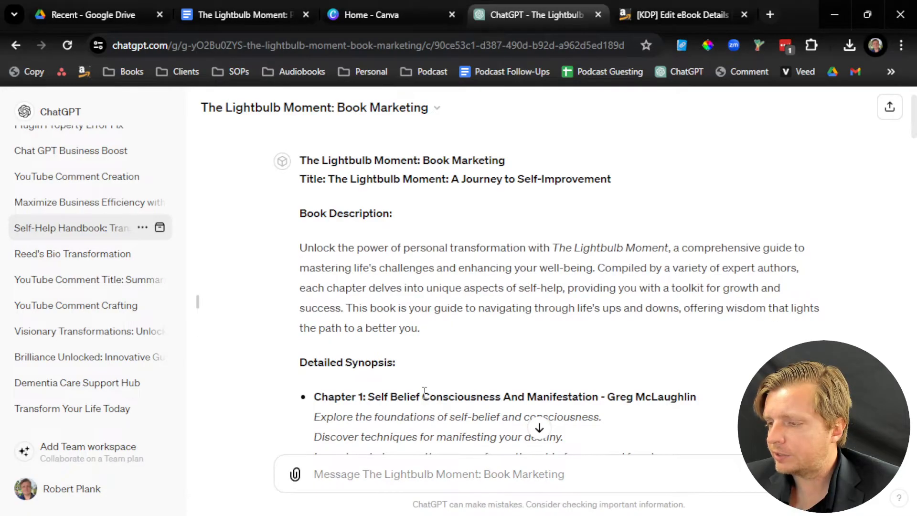
pyautogui.scroll(-2, 382, 305)
pyautogui.scroll(-10, 376, 295)
pyautogui.scroll(13, 379, 310)
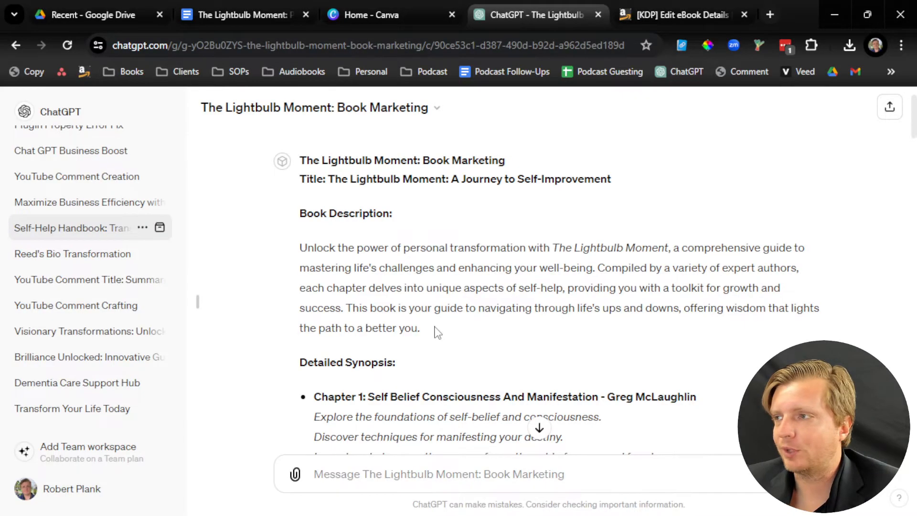
# Switch to the Promo Materials Google Doc and copy the full Book Synopsis text, ending just before Promo Emails.
pyautogui.click(645, 12)
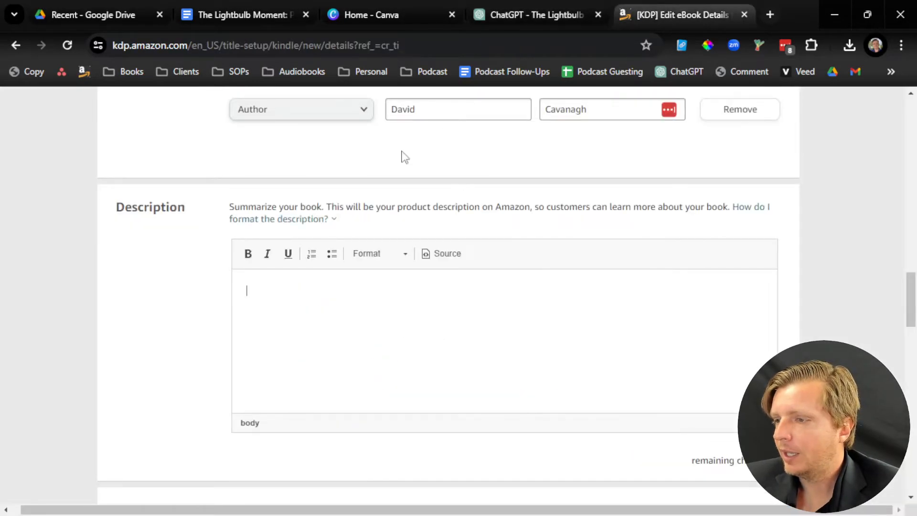
pyautogui.click(271, 6)
pyautogui.scroll(-2, 196, 293)
pyautogui.click(186, 228)
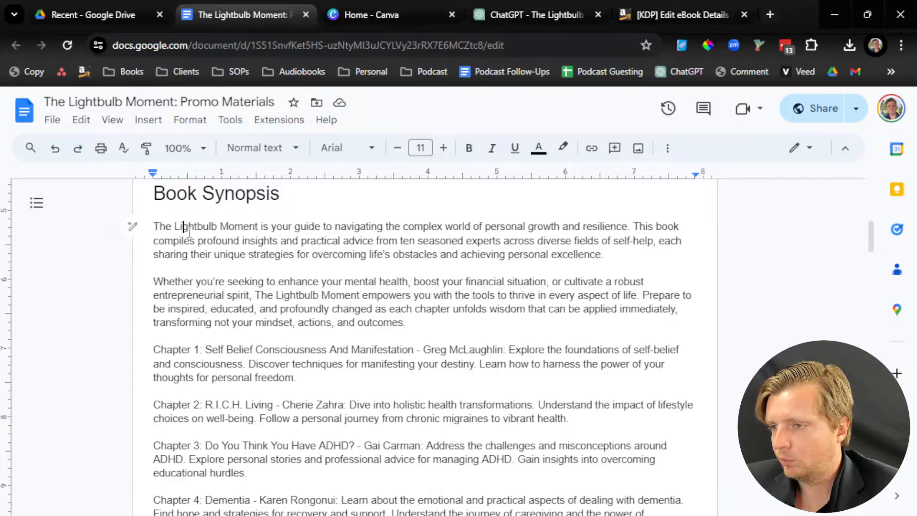
pyautogui.scroll(-15, 193, 263)
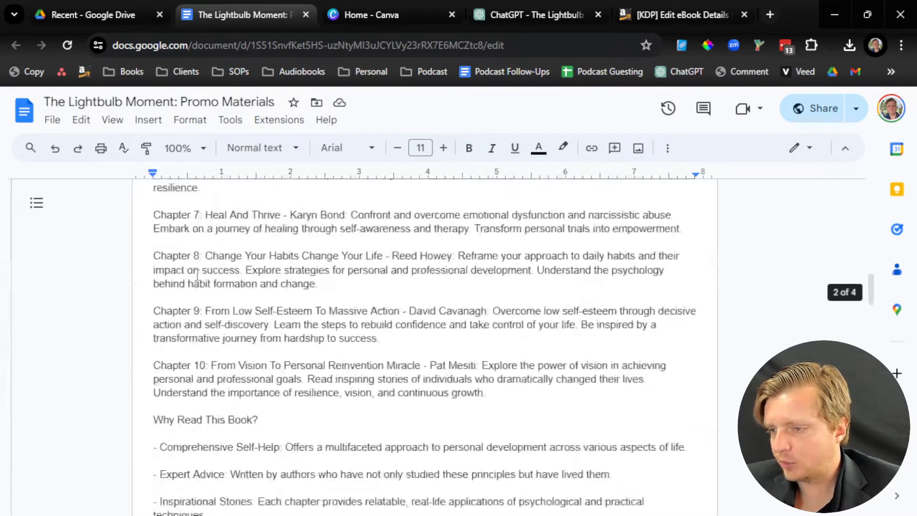
pyautogui.scroll(-1, 198, 281)
pyautogui.keyDown('shift'); pyautogui.click(409, 343); pyautogui.keyUp('shift')
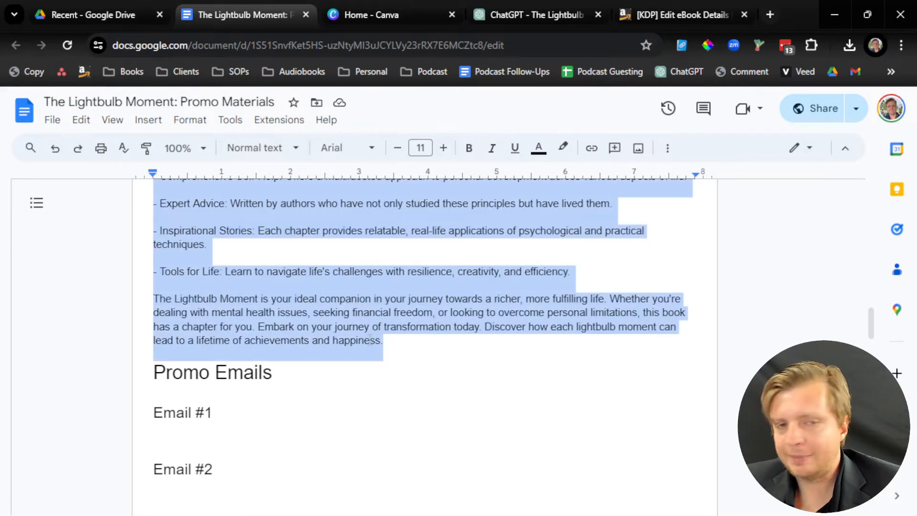
pyautogui.scroll(3, 372, 340)
# Return to the KDP eBook details, paste the synopsis into the Description editor and enlarge the editor.
pyautogui.click(683, 15)
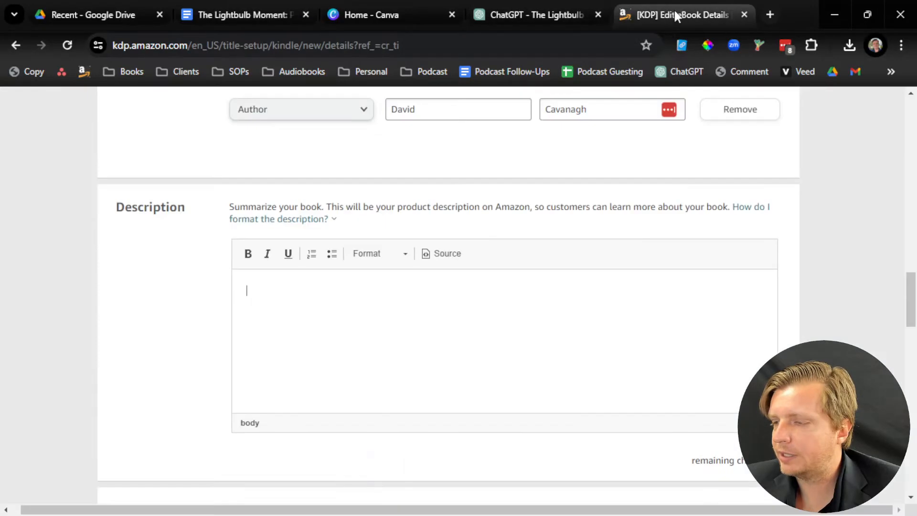
pyautogui.rightClick(381, 292)
pyautogui.click(457, 231)
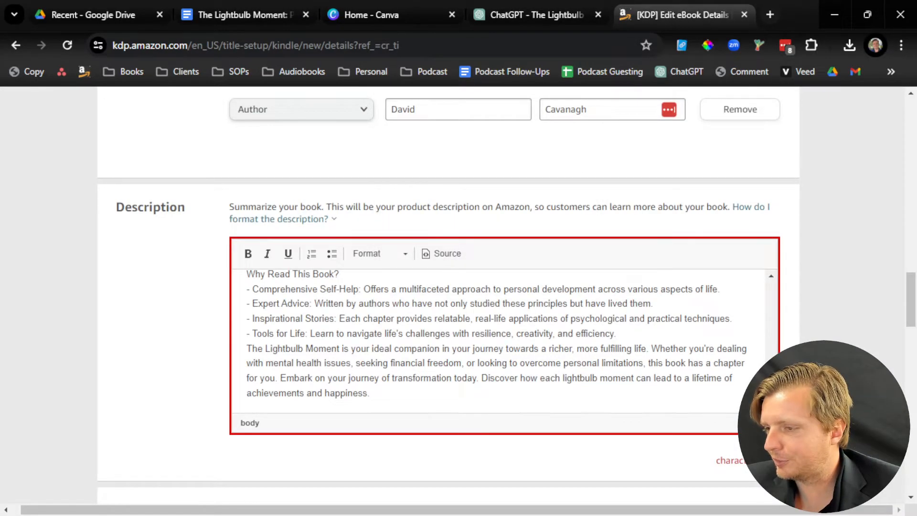
pyautogui.moveTo(761, 429); pyautogui.dragTo(761, 492)
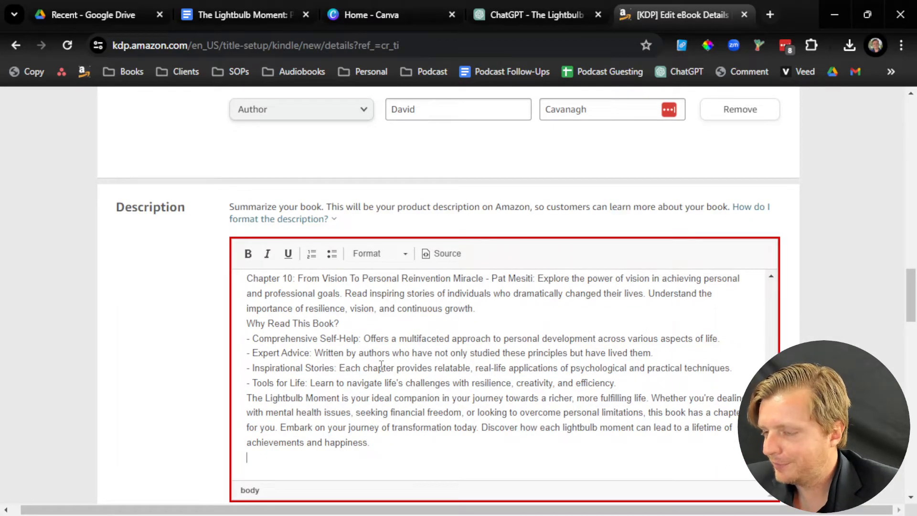
pyautogui.scroll(1, 381, 367)
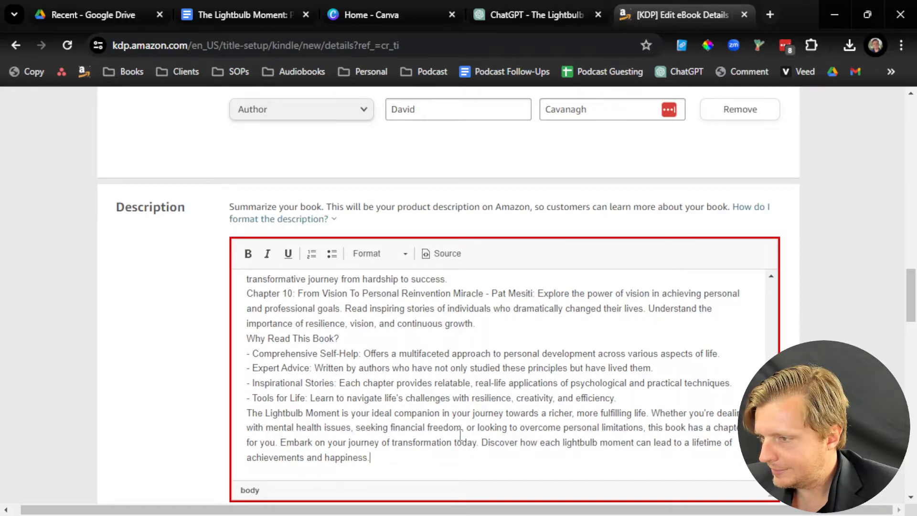
# Delete the sentence "Learn from experiences and setbacks to build resilience." from the Chapter 6 entry of the description.
pyautogui.scroll(5, 460, 436)
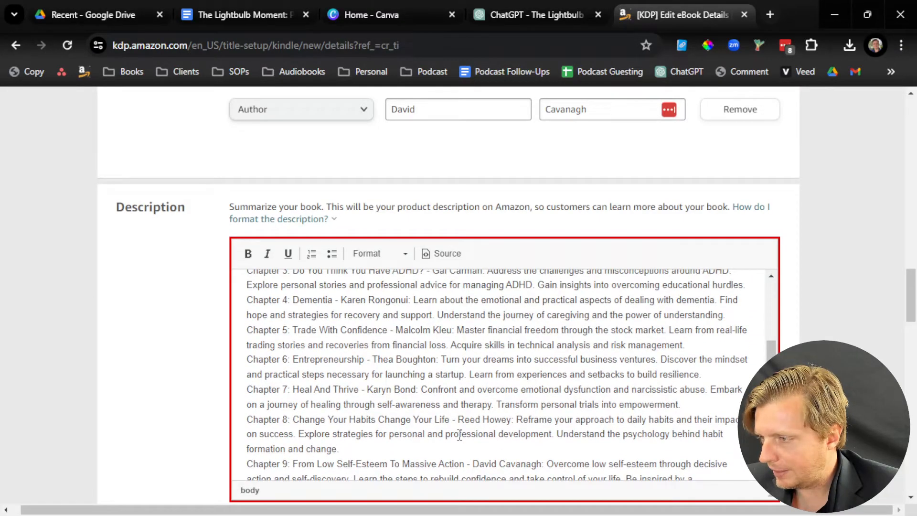
pyautogui.moveTo(698, 375); pyautogui.dragTo(470, 375)
pyautogui.press('BackSpace')
pyautogui.scroll(-4, 600, 407)
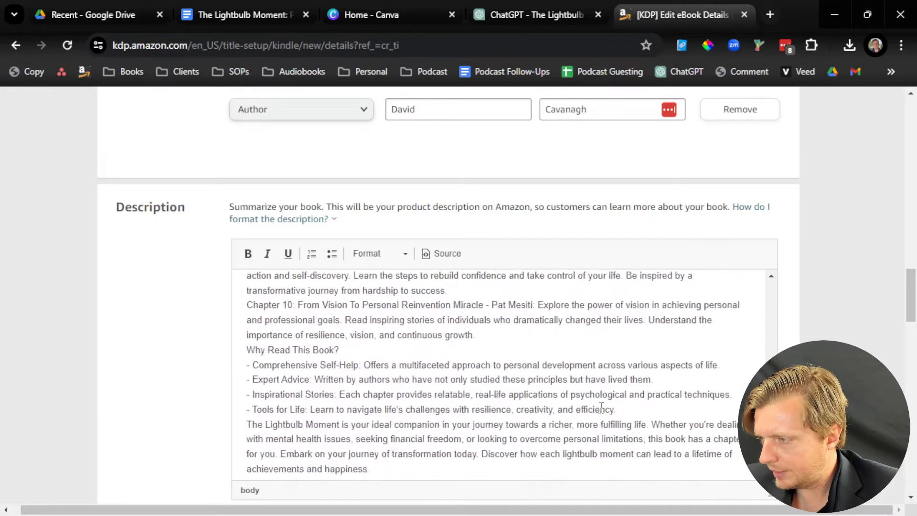
pyautogui.scroll(-6, 601, 407)
# Delete the sentence "Explore strategies for personal and professional development." from the Chapter 8 entry of the description.
pyautogui.scroll(8, 578, 417)
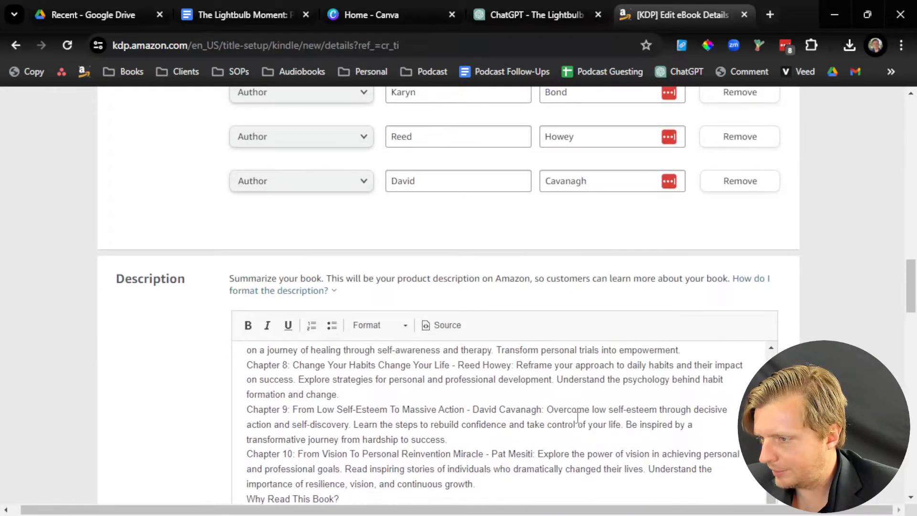
pyautogui.scroll(2, 577, 417)
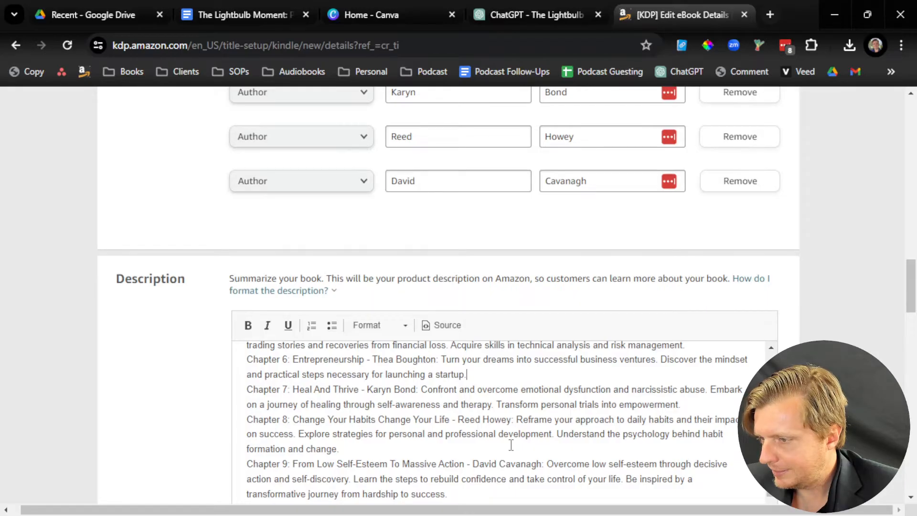
pyautogui.moveTo(558, 431); pyautogui.dragTo(300, 433)
pyautogui.press('BackSpace')
pyautogui.scroll(-3, 299, 433)
pyautogui.scroll(-6, 674, 275)
# Delete the sentence "Follow a personal journey from chronic migraines to vibrant health." from the Chapter 2 entry.
pyautogui.scroll(2, 674, 275)
pyautogui.scroll(5, 519, 293)
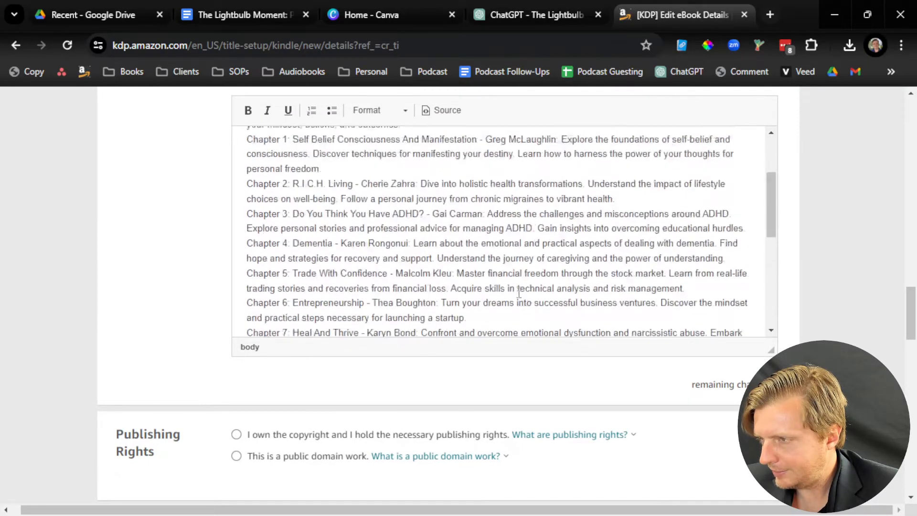
pyautogui.moveTo(615, 199); pyautogui.dragTo(339, 203)
pyautogui.press('BackSpace')
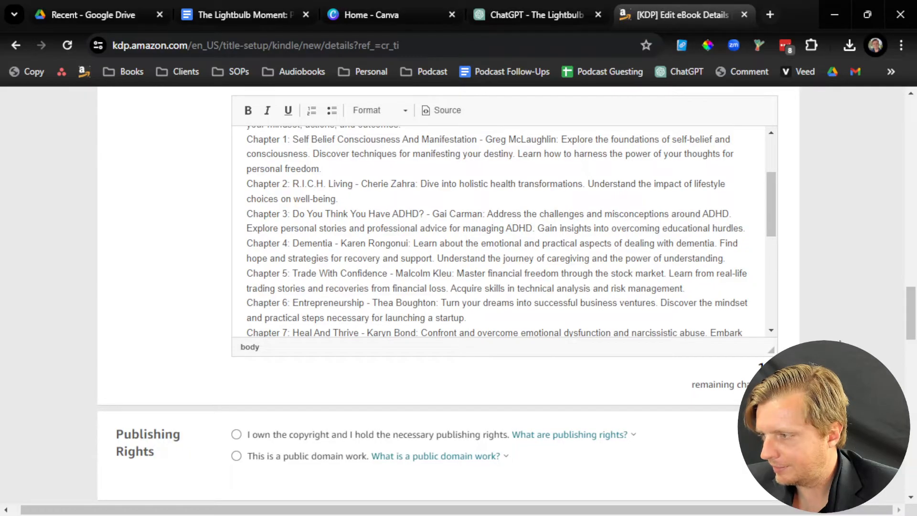
# Insert blank lines after each of the two introductory paragraphs and before and after the "Why Read This Book?" line.
pyautogui.scroll(3, 675, 280)
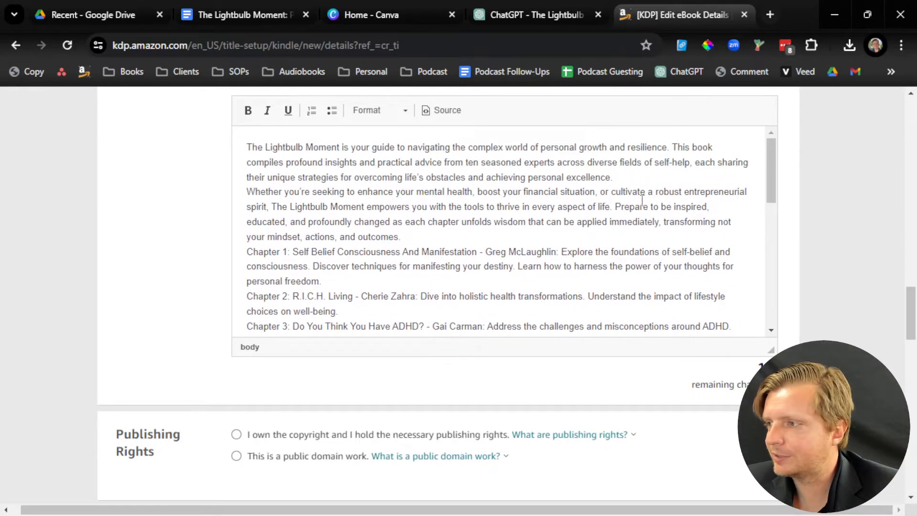
pyautogui.press('Return')
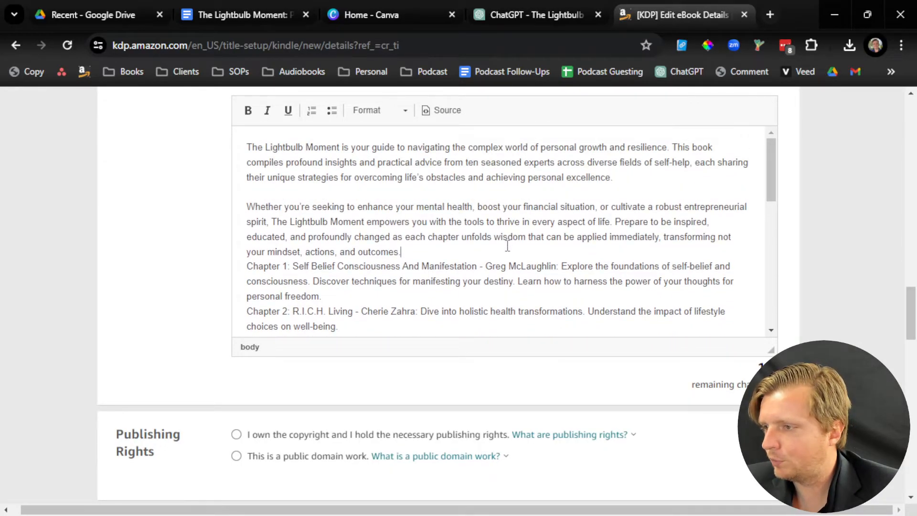
pyautogui.press('Return')
pyautogui.scroll(-10, 507, 246)
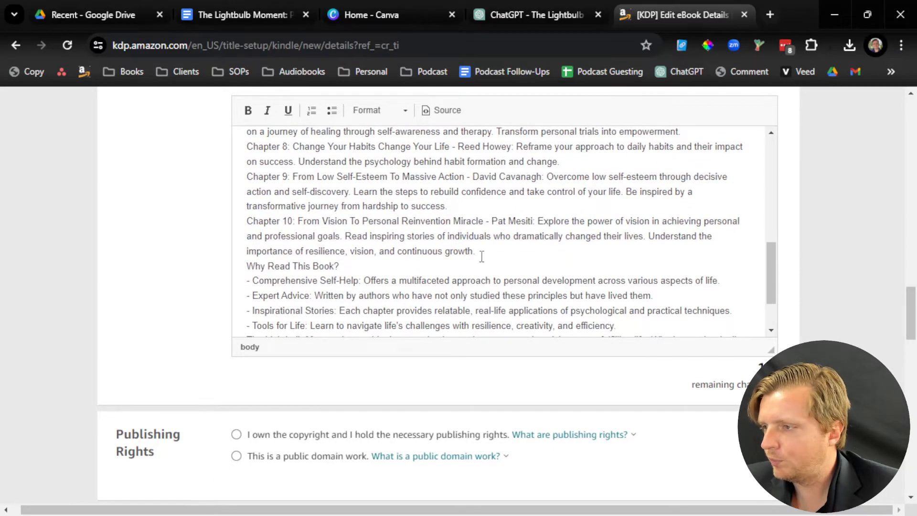
pyautogui.click(479, 257)
pyautogui.press('Return')
pyautogui.click(350, 281)
pyautogui.press('Return')
# Format "Why Read This Book?" as a bold Heading 4 and remove the extra blank line beneath it.
pyautogui.moveTo(360, 280); pyautogui.dragTo(238, 278)
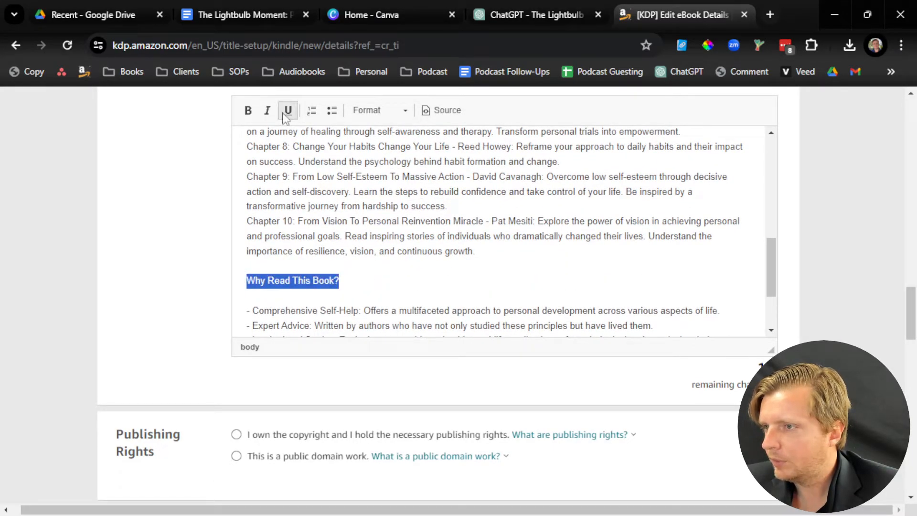
pyautogui.click(248, 110)
pyautogui.click(377, 111)
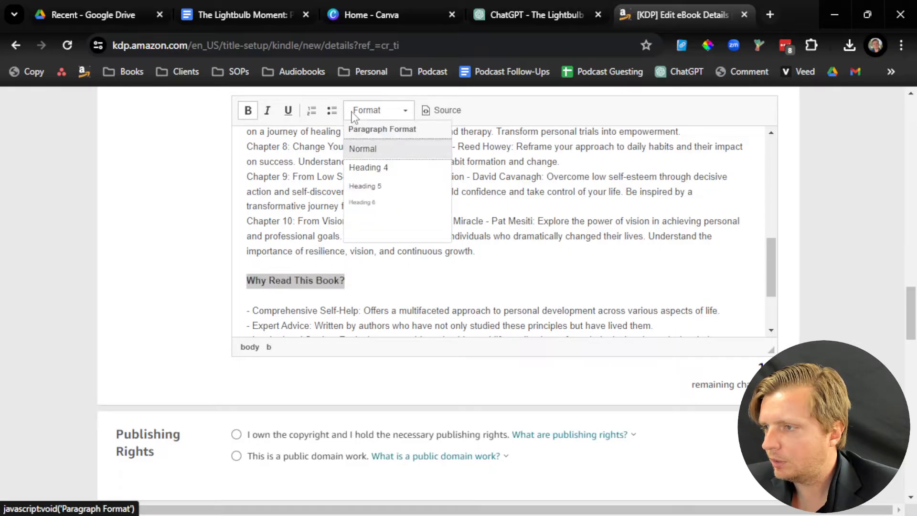
pyautogui.click(373, 168)
pyautogui.click(343, 296)
pyautogui.press('BackSpace')
# Make the book title "The Lightbulb Moment" at the start of the description bold and italic.
pyautogui.scroll(8, 349, 291)
pyautogui.scroll(2, 344, 286)
pyautogui.moveTo(344, 220); pyautogui.dragTo(246, 219)
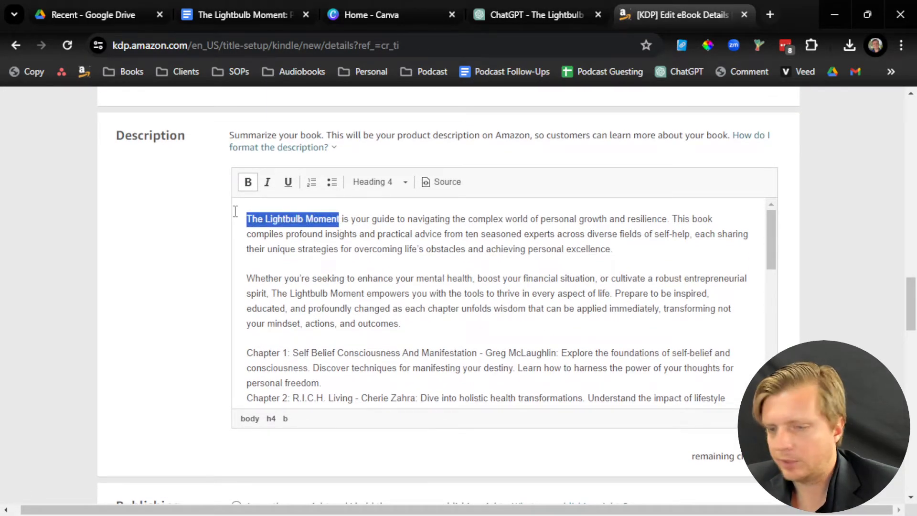
pyautogui.hotkey('ctrl', 'b')
pyautogui.click(267, 182)
pyautogui.click(298, 241)
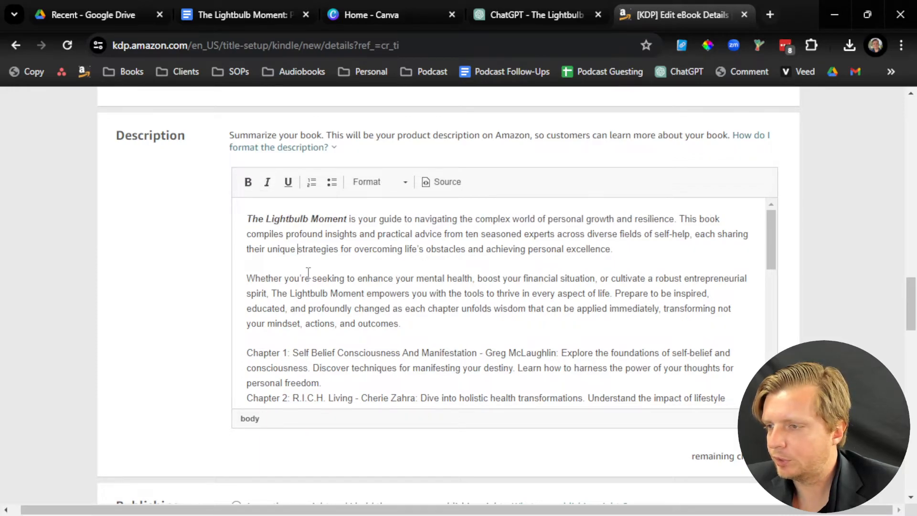
# Turn the Chapter 1 through Chapter 10 summaries in the description into a bulleted list.
pyautogui.scroll(-10, 470, 324)
pyautogui.scroll(10, 463, 327)
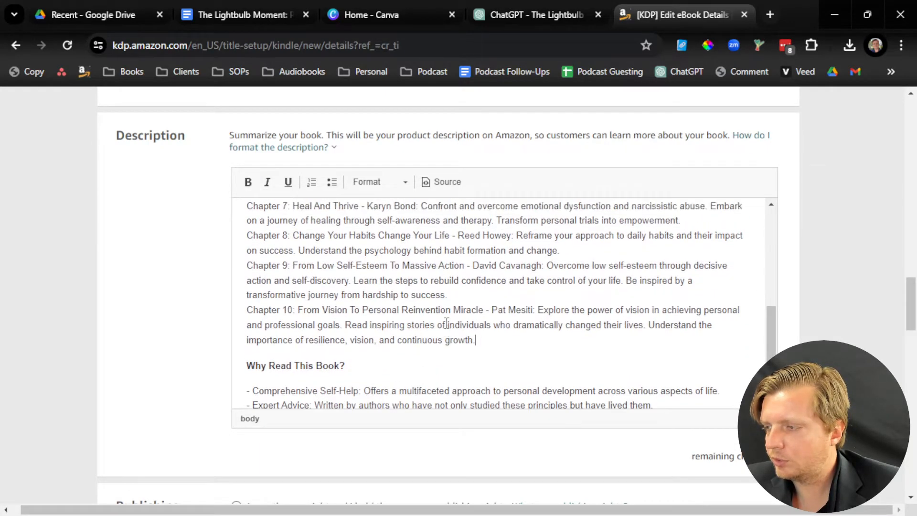
pyautogui.moveTo(250, 281); pyautogui.dragTo(725, 401)
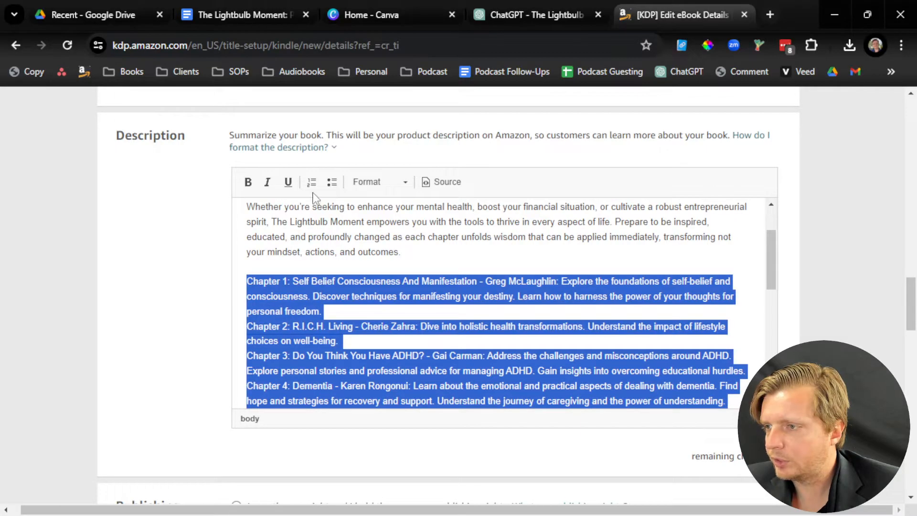
pyautogui.click(332, 182)
pyautogui.click(420, 275)
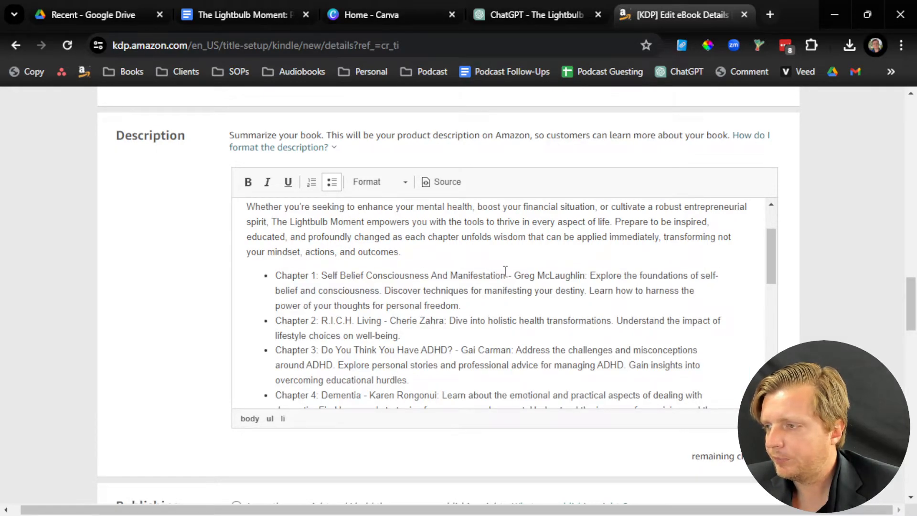
pyautogui.scroll(2, 521, 275)
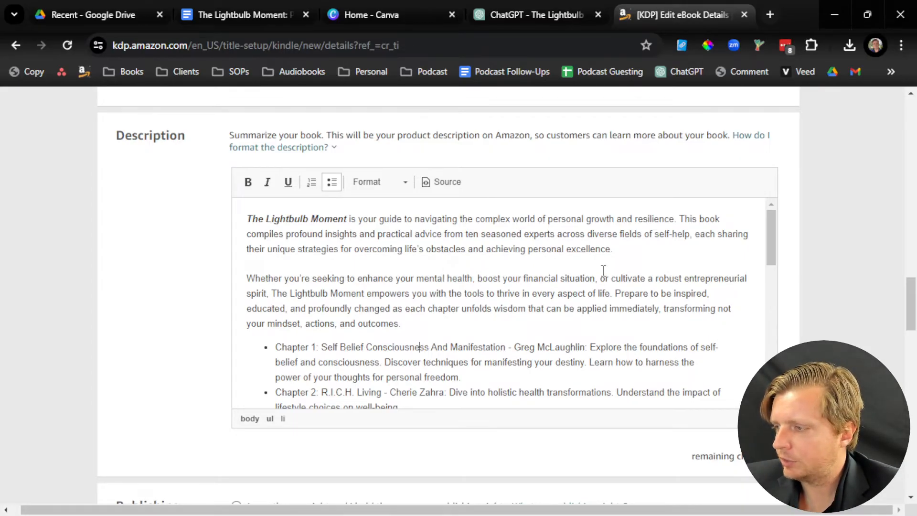
# Insert a blank line between the "Tools for Life" item and the closing paragraph, and check the remaining character count.
pyautogui.scroll(-8, 603, 270)
pyautogui.scroll(-3, 542, 323)
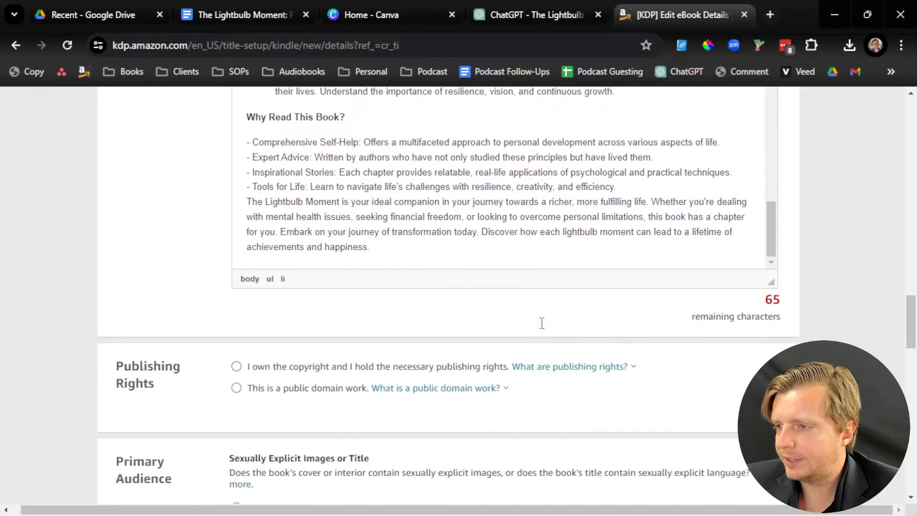
pyautogui.scroll(2, 542, 323)
pyautogui.click(633, 258)
pyautogui.press('Return')
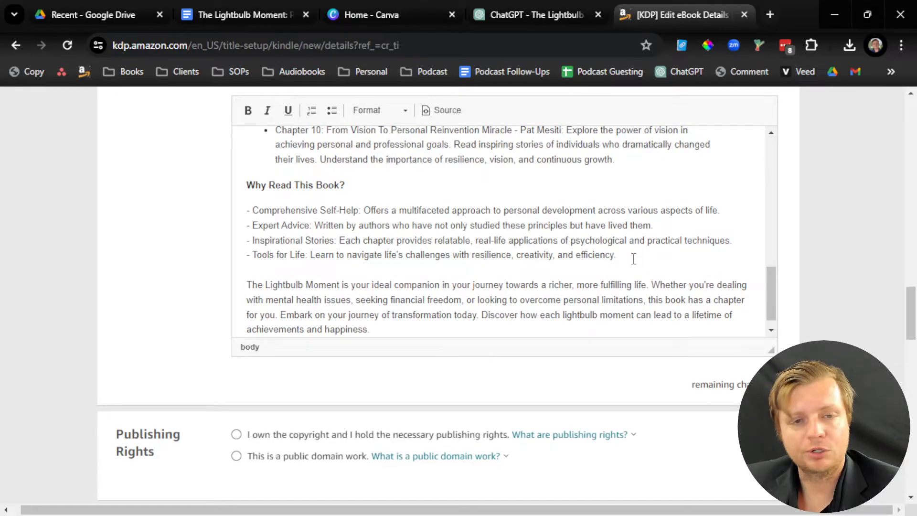
pyautogui.scroll(-4, 616, 271)
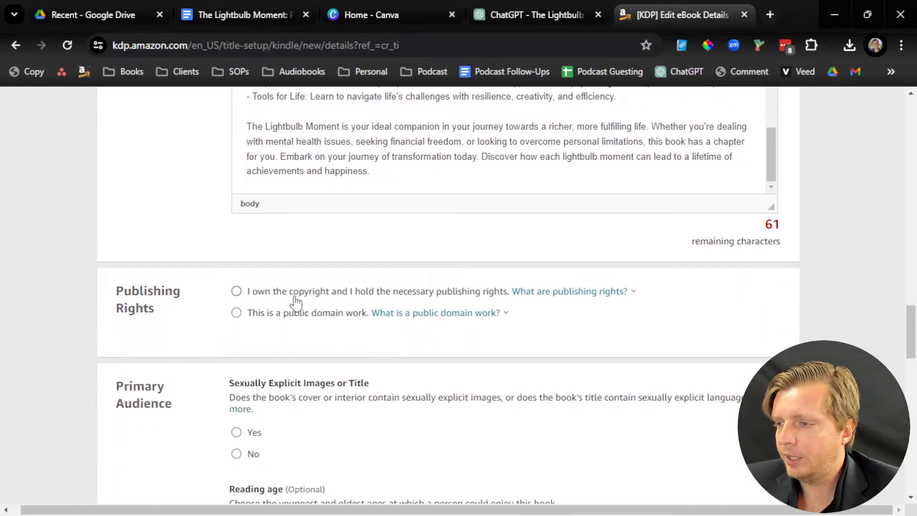
# Declare ownership of the copyright and publishing rights, and answer No to sexually explicit images or title.
pyautogui.click(302, 296)
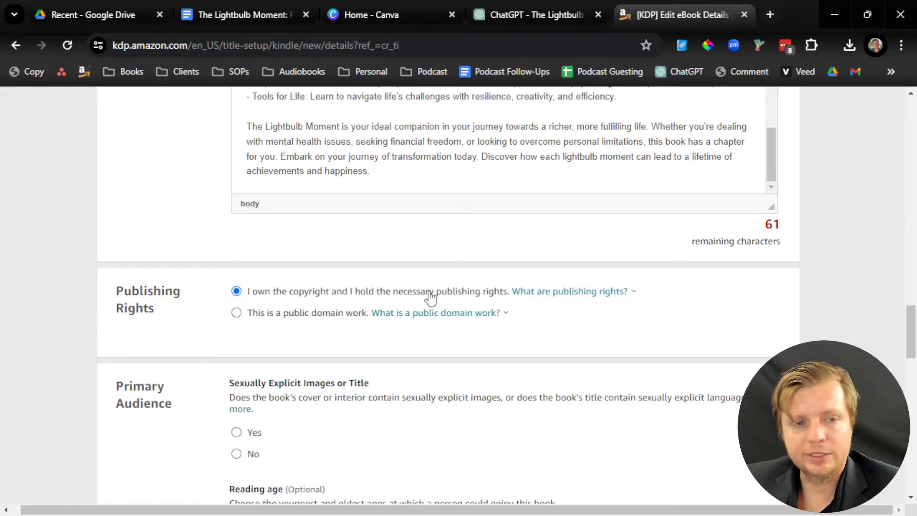
pyautogui.scroll(-3, 260, 344)
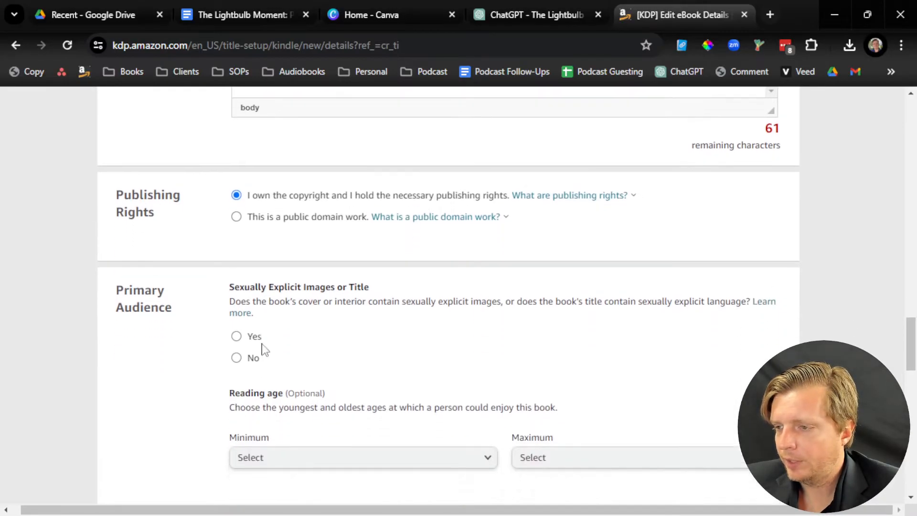
pyautogui.click(235, 310)
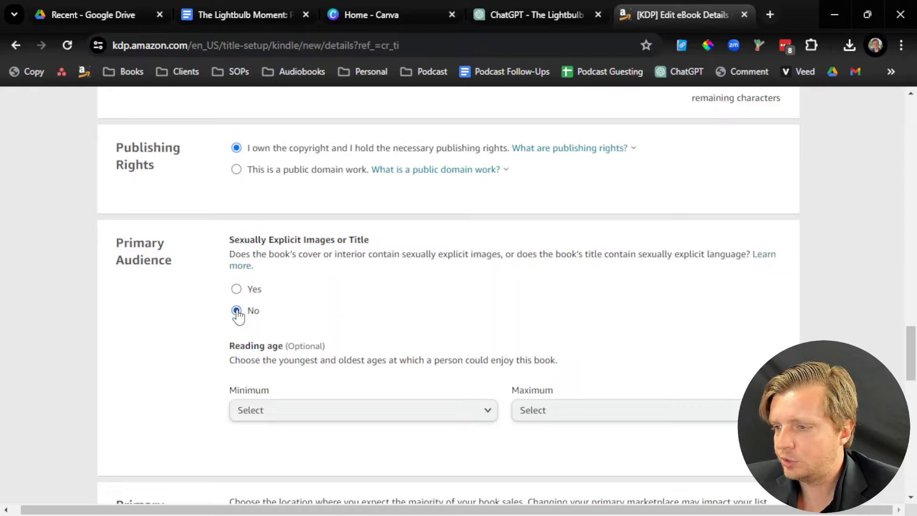
pyautogui.scroll(-2, 216, 361)
pyautogui.scroll(-2, 216, 361)
pyautogui.click(280, 281)
pyautogui.click(196, 267)
pyautogui.click(174, 296)
pyautogui.scroll(-3, 225, 281)
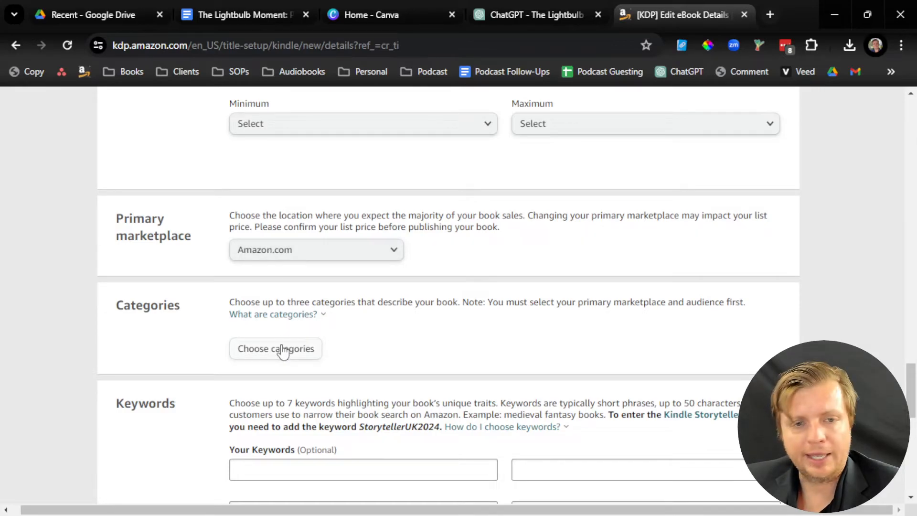
# Switch to ChatGPT, start a new ChatGPT 3.5 chat and paste the book description followed by blank lines into the message.
pyautogui.click(552, 11)
pyautogui.click(286, 14)
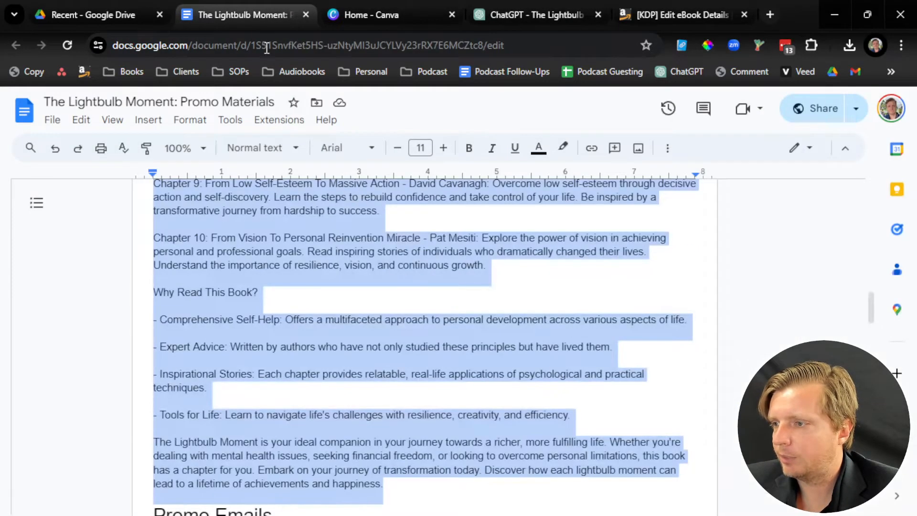
pyautogui.click(529, 6)
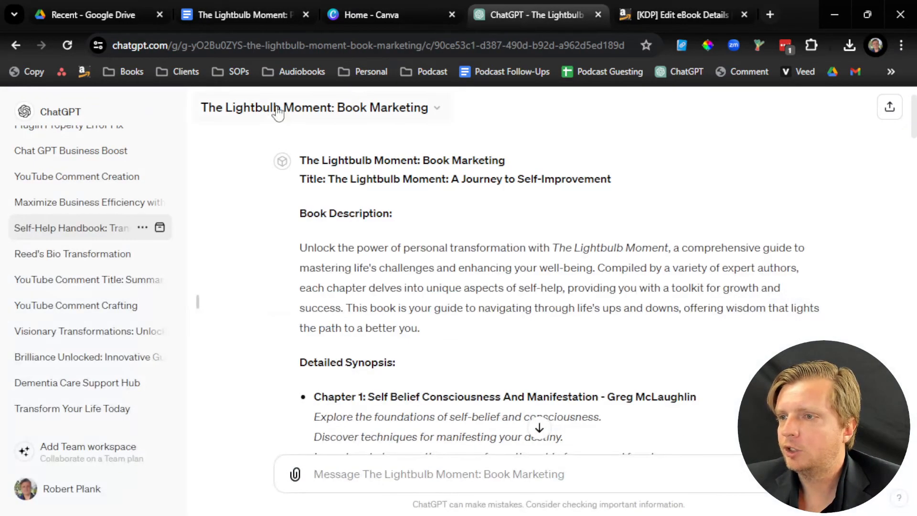
pyautogui.scroll(3, 81, 200)
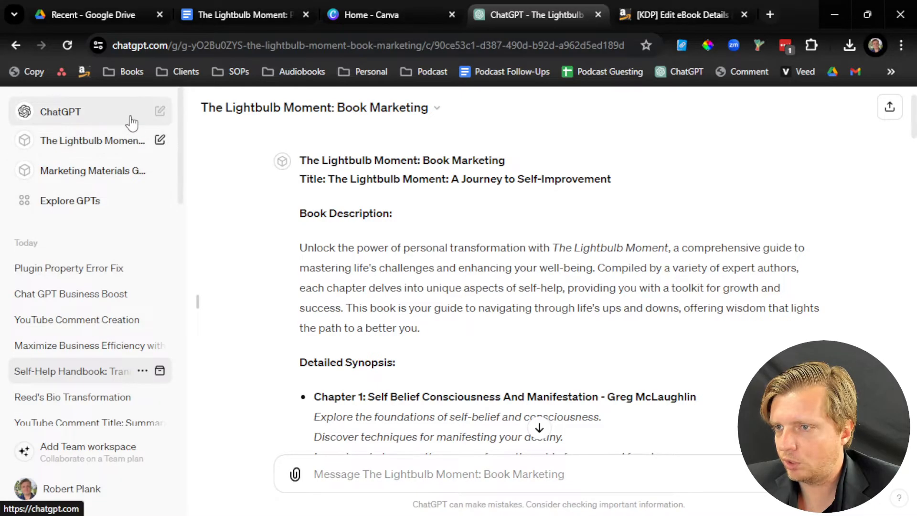
pyautogui.click(159, 114)
pyautogui.click(251, 115)
pyautogui.click(229, 241)
pyautogui.hotkey('ctrl', 'v')
pyautogui.hotkey('shift', 'Return')
pyautogui.hotkey('shift', 'Return')
pyautogui.hotkey('shift', 'Return')
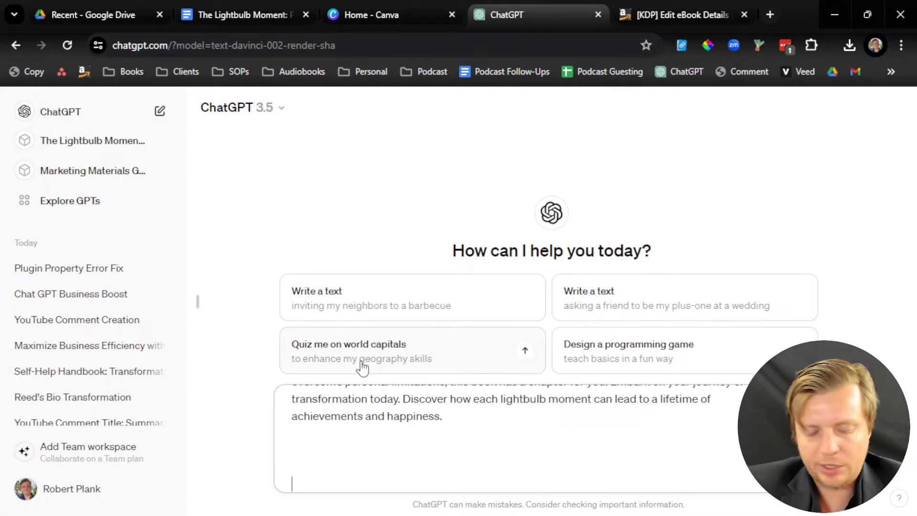
# Ask which SEO keywords to use for the Amazon book and which Amazon categories to choose for Kindle, and review the suggestions.
pyautogui.write('Tell me which SEO keywords to uose for')
pyautogui.press('BackSpace')
pyautogui.press('BackSpace')
pyautogui.press('BackSpace')
pyautogui.press('BackSpace')
pyautogui.press('BackSpace')
pyautogui.press('BackSpace')
pyautogui.press('BackSpace')
pyautogui.press('BackSpace')
pyautogui.write('se for my Amazon book')
pyautogui.hotkey('shift', 'Return')
pyautogui.write('Se')
pyautogui.press('BackSpace')
pyautogui.press('BackSpace')
pyautogui.write('Tell me whi')
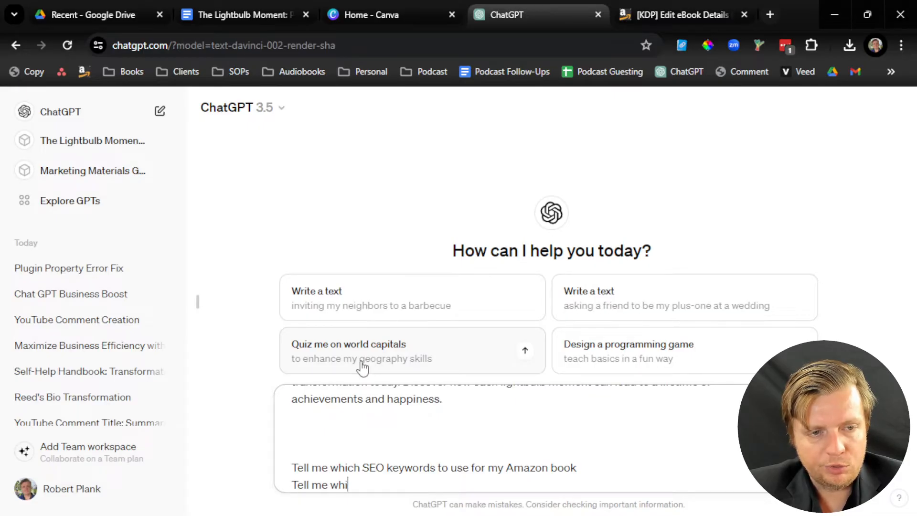
pyautogui.write('ch Amazon categories to choose for Kindle')
pyautogui.press('Return')
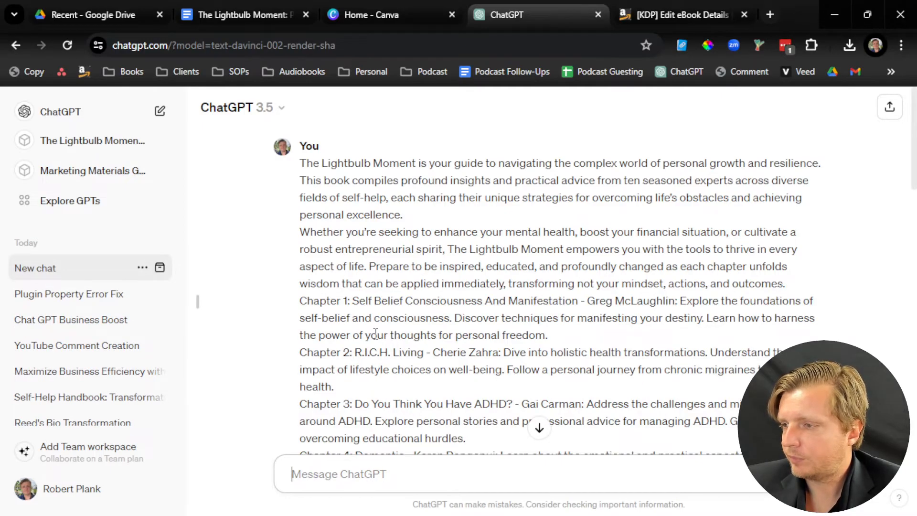
pyautogui.scroll(-5, 366, 335)
pyautogui.scroll(5, 442, 321)
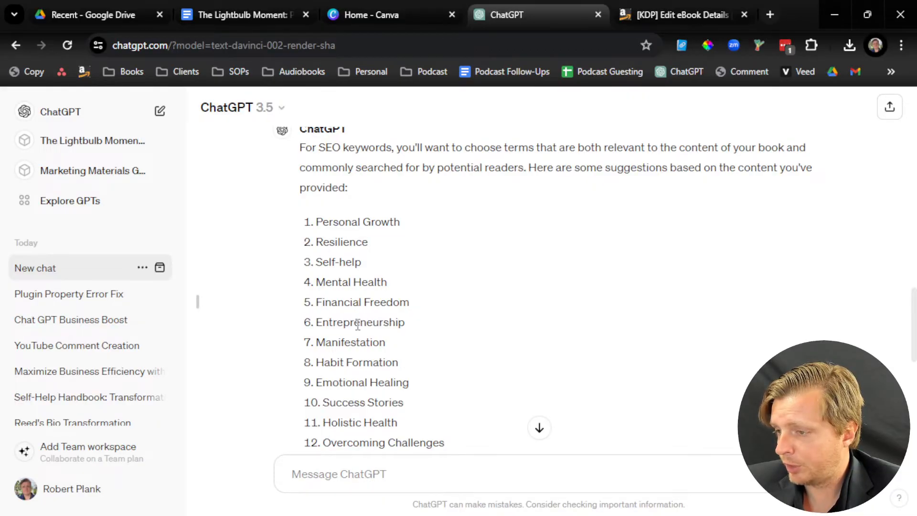
pyautogui.scroll(-7, 358, 325)
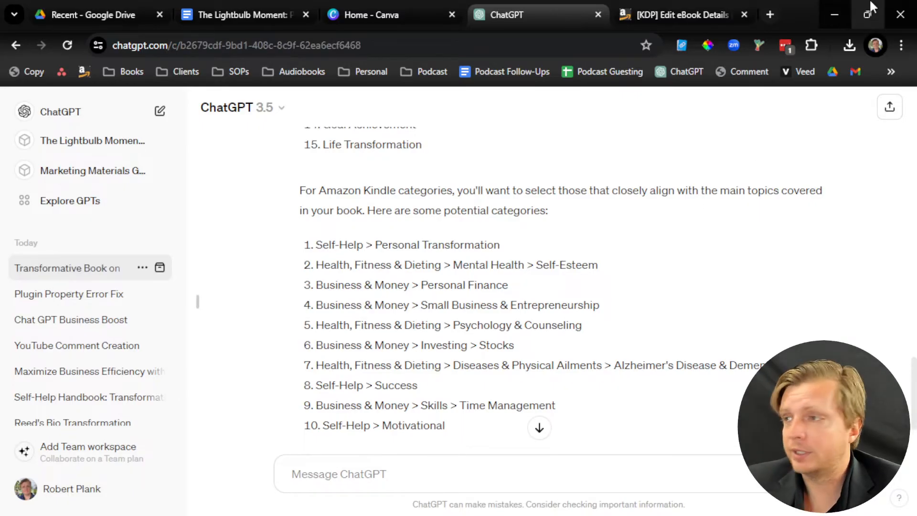
# Return to the KDP eBook details, open the category selection and choose Business & Money as the first category.
pyautogui.click(704, 9)
pyautogui.click(276, 342)
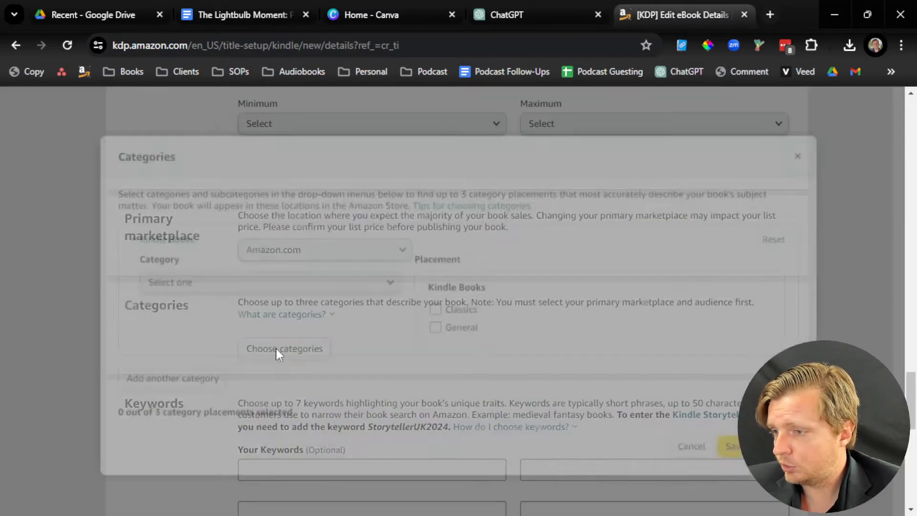
pyautogui.click(340, 283)
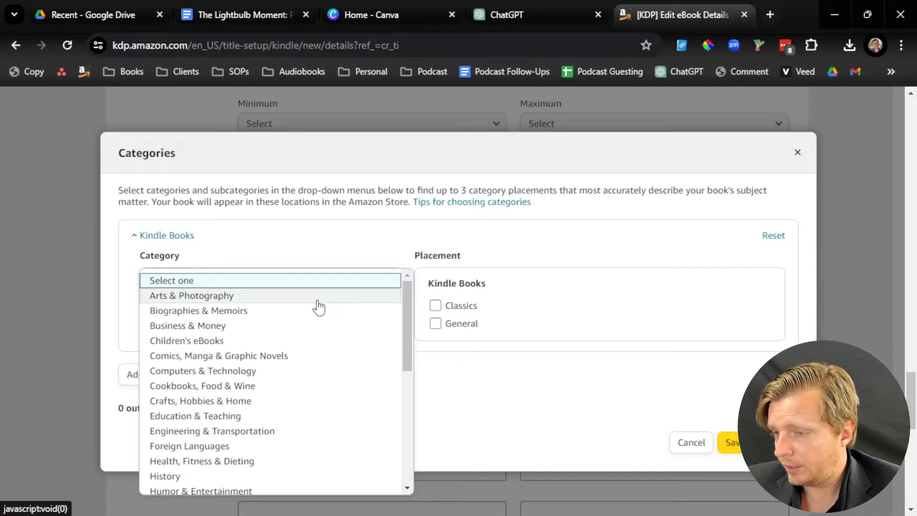
pyautogui.click(307, 326)
# Compare the suggested Self-Help > Personal Transformation and Business & Money > Small Business & Entrepreneurship categories in ChatGPT.
pyautogui.click(505, 10)
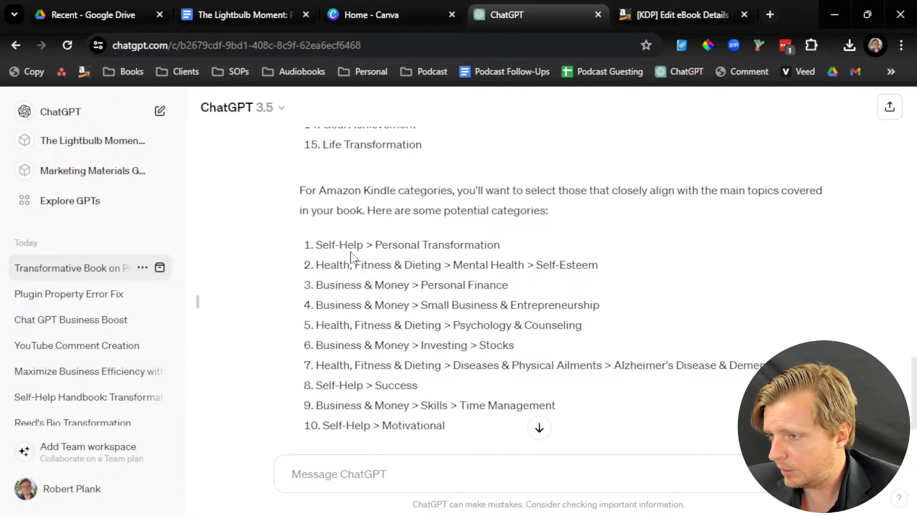
pyautogui.moveTo(316, 245); pyautogui.dragTo(368, 245)
pyautogui.moveTo(344, 304); pyautogui.dragTo(412, 306)
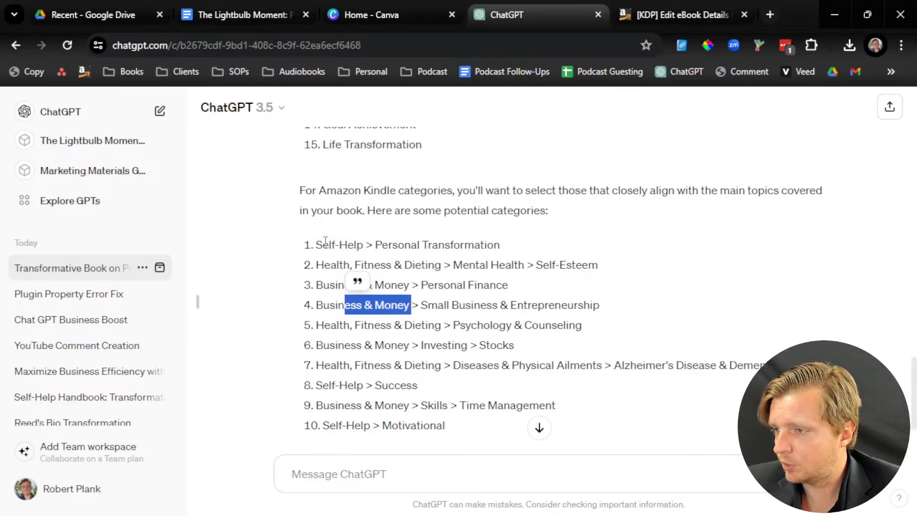
pyautogui.moveTo(322, 245); pyautogui.dragTo(488, 245)
pyautogui.click(577, 321)
pyautogui.moveTo(600, 306); pyautogui.dragTo(330, 311)
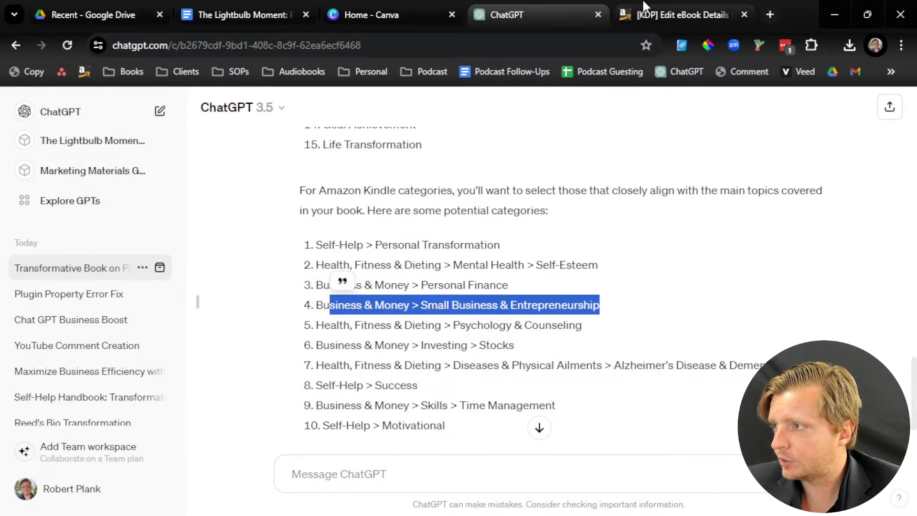
# Back in KDP, change the first category to Self-Help and select the Personal Transformation placement.
pyautogui.click(668, 15)
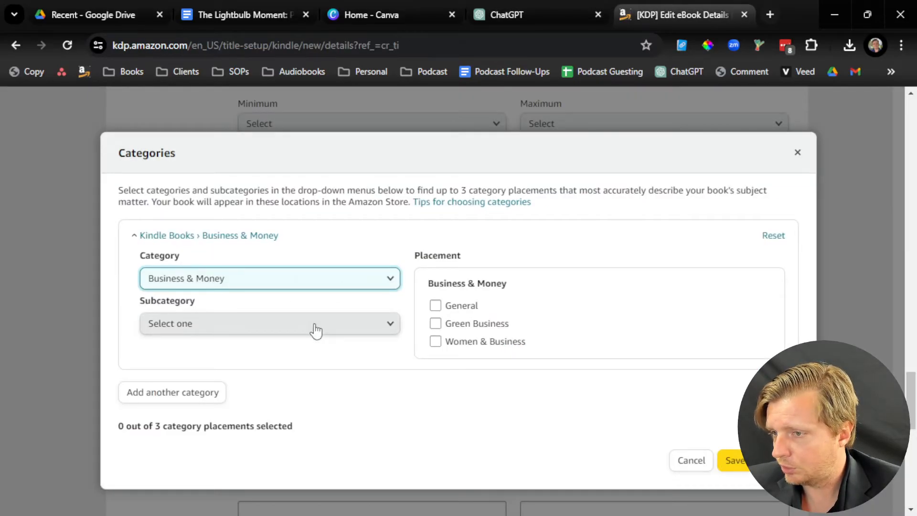
pyautogui.click(311, 283)
pyautogui.scroll(-5, 221, 401)
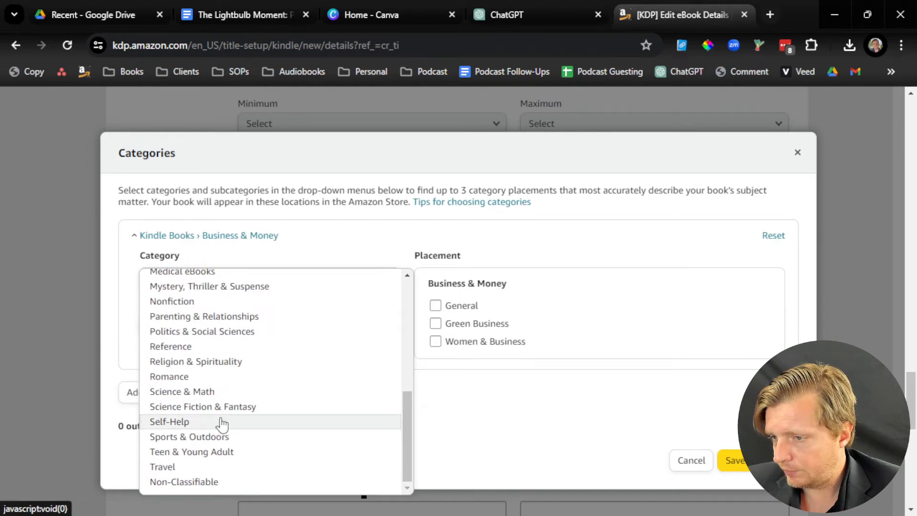
pyautogui.click(221, 423)
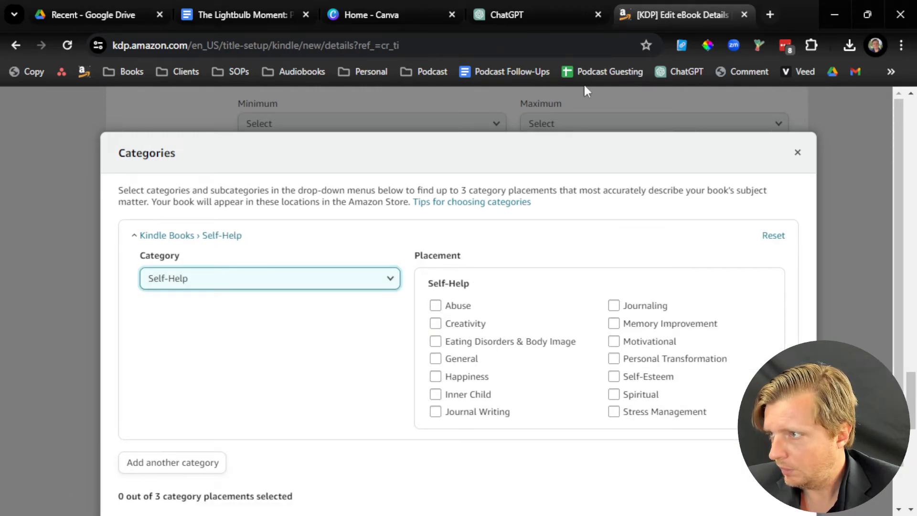
pyautogui.click(498, 10)
pyautogui.click(688, 14)
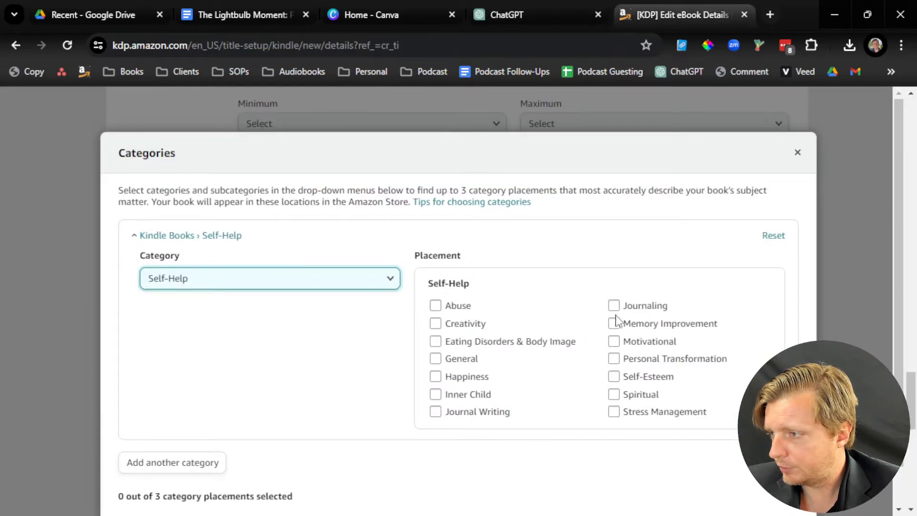
pyautogui.click(613, 359)
# Add another category under Business & Money with the subcategory Business Development & Entrepreneurship.
pyautogui.scroll(-1, 563, 387)
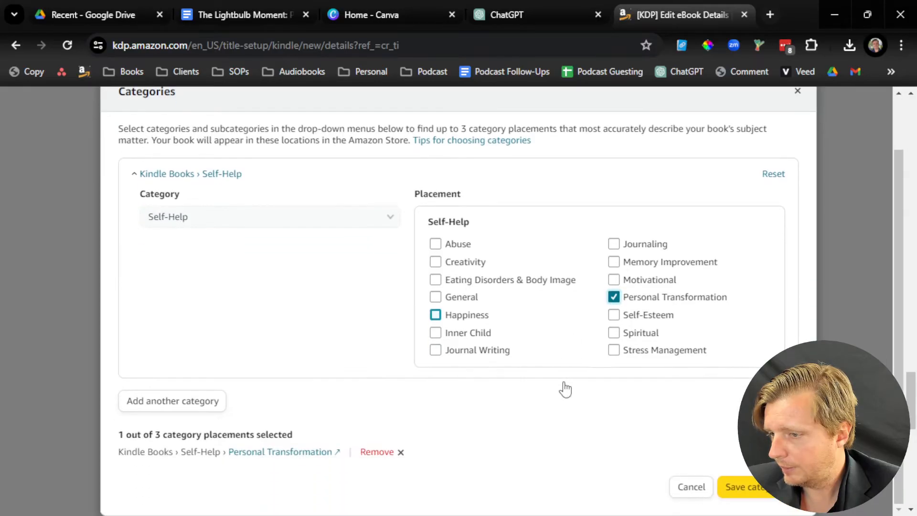
pyautogui.click(201, 415)
pyautogui.click(219, 310)
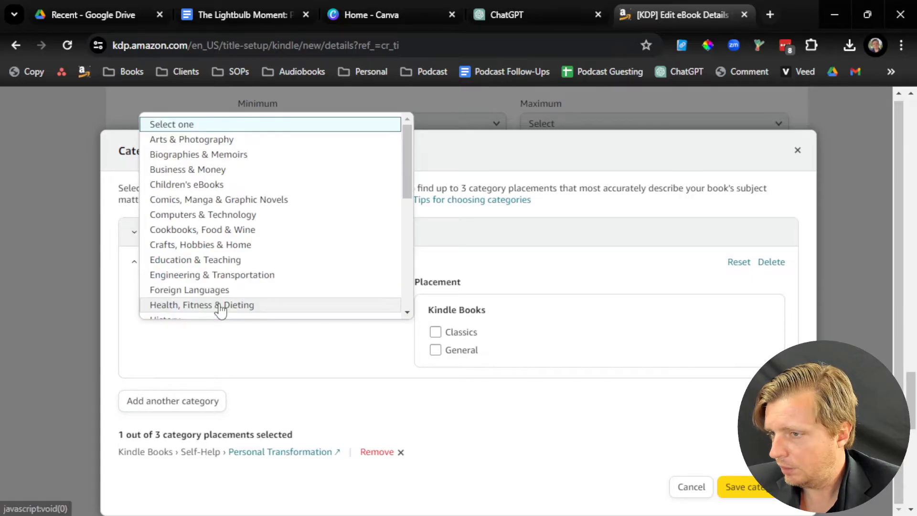
pyautogui.click(203, 170)
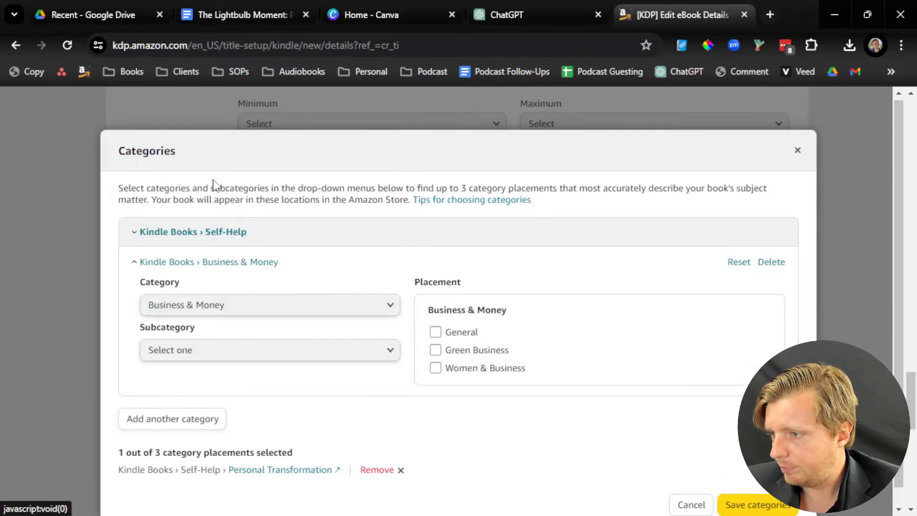
pyautogui.click(374, 358)
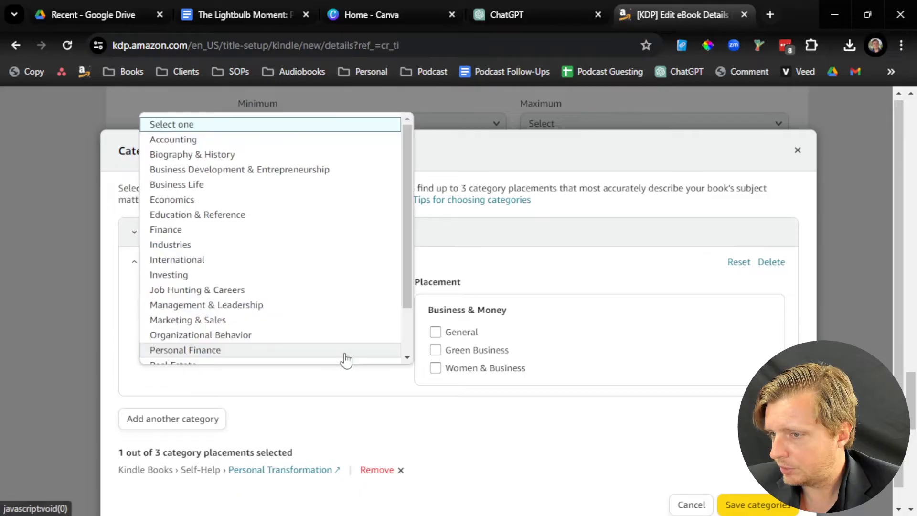
pyautogui.click(273, 170)
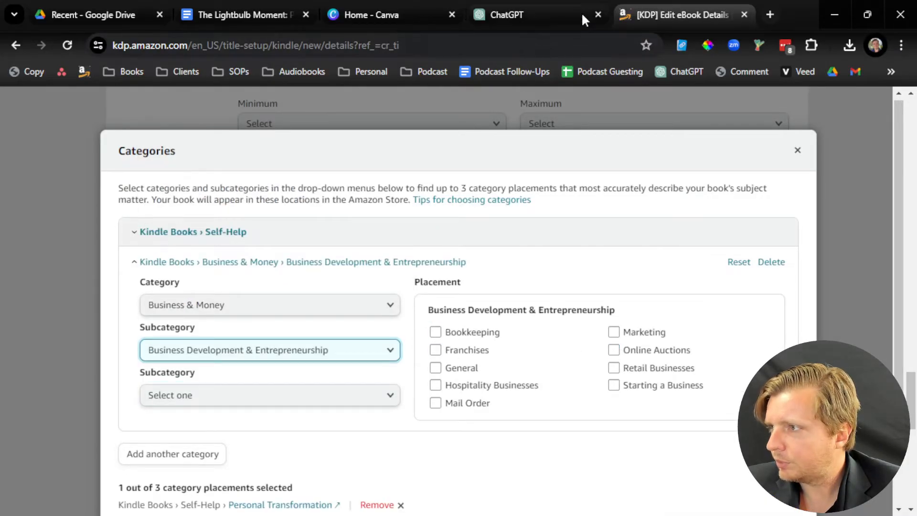
# Recheck the entrepreneurship suggestion in ChatGPT and look through KDP's Business & Money subcategories for the closest match.
pyautogui.click(530, 16)
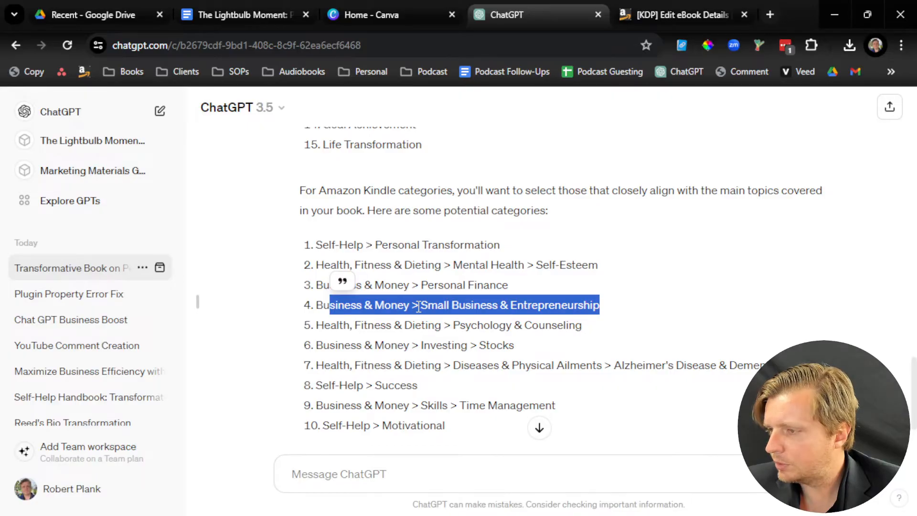
pyautogui.click(651, 6)
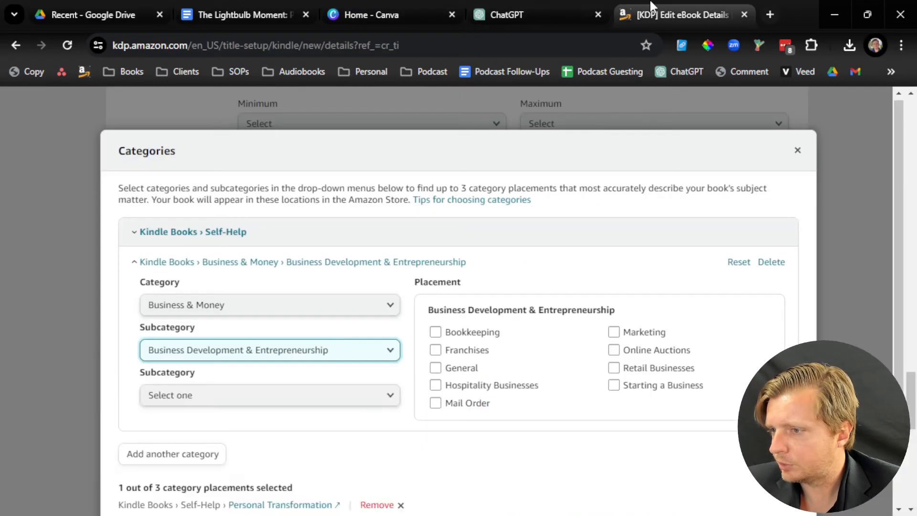
pyautogui.click(292, 359)
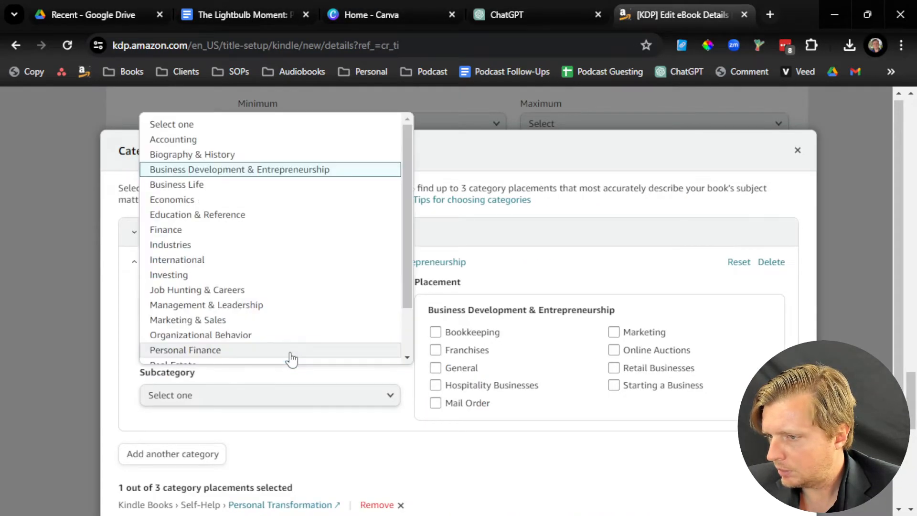
pyautogui.scroll(-3, 289, 313)
pyautogui.scroll(3, 272, 327)
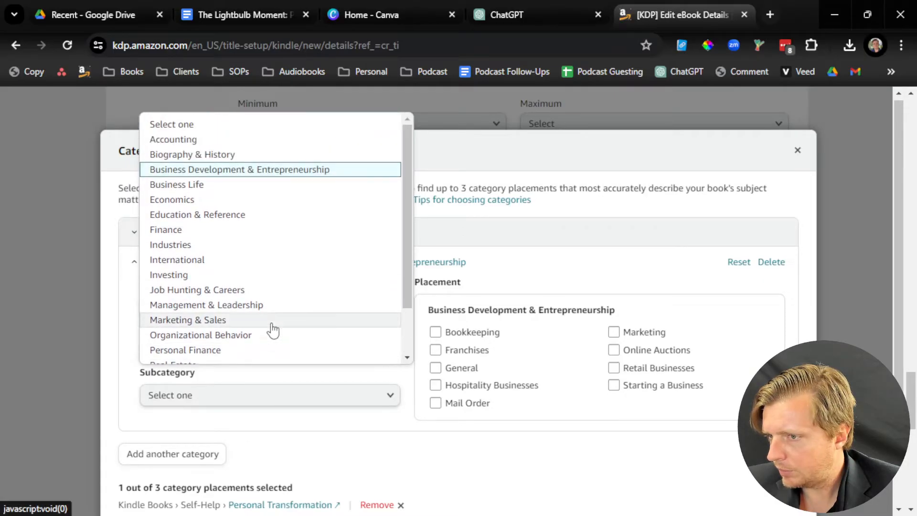
pyautogui.click(222, 172)
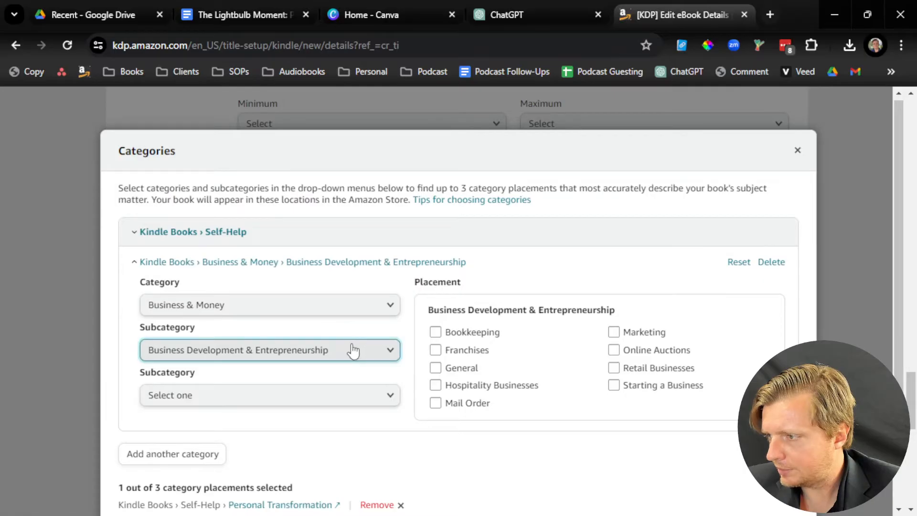
# Narrow the second category to the Entrepreneurship subcategory and select its General placement.
pyautogui.click(342, 396)
pyautogui.click(342, 411)
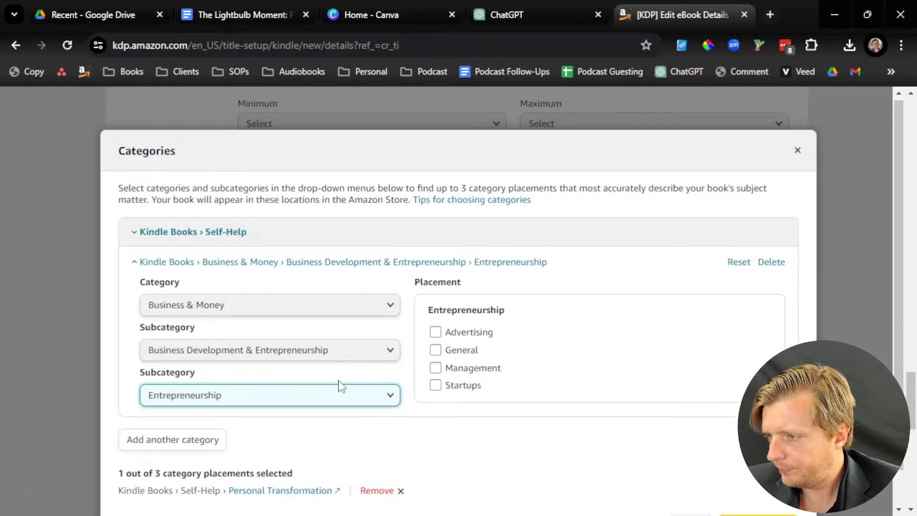
pyautogui.click(435, 351)
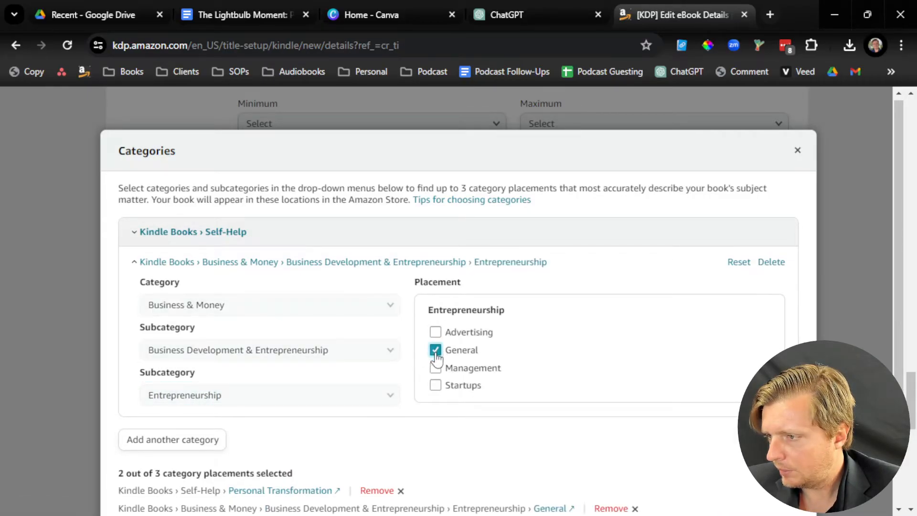
# Pick a third category from ChatGPT's suggestions, add it in KDP as Self-Help with the Motivational placement, and save the categories.
pyautogui.click(538, 8)
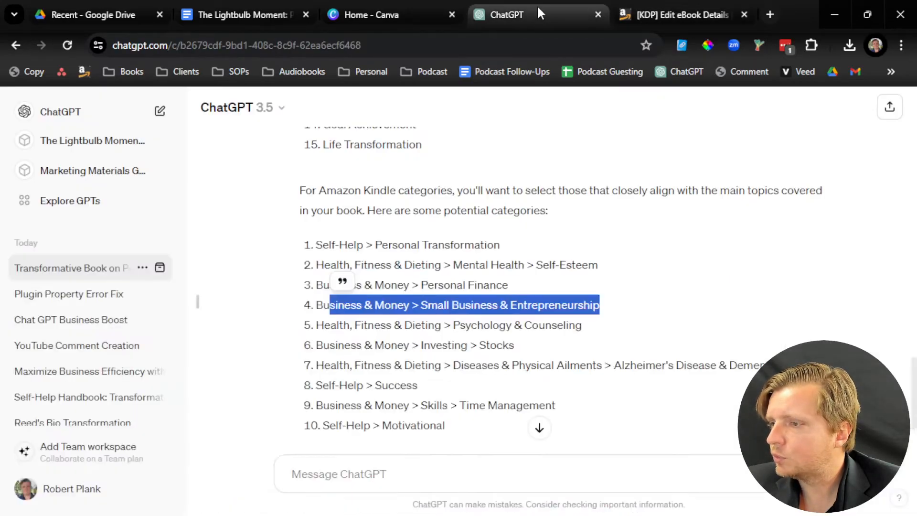
pyautogui.click(467, 378)
pyautogui.scroll(-1, 459, 377)
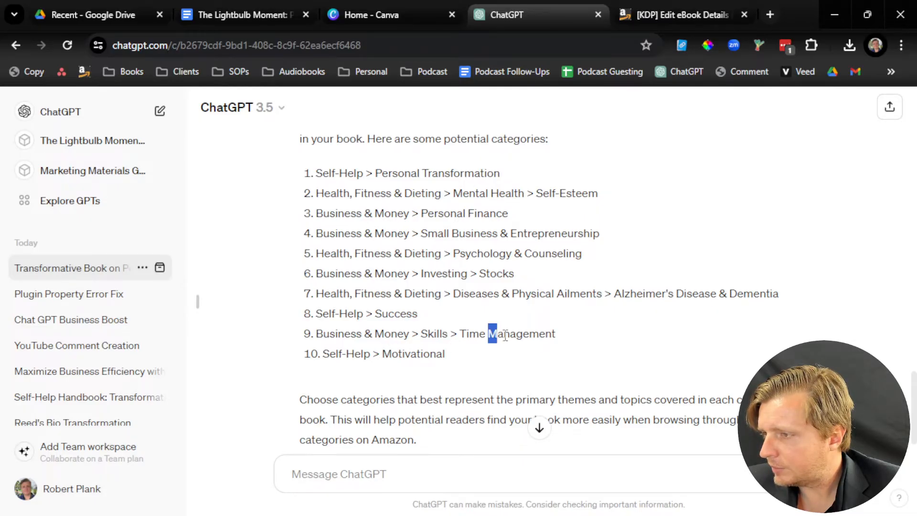
pyautogui.moveTo(450, 360); pyautogui.dragTo(354, 354)
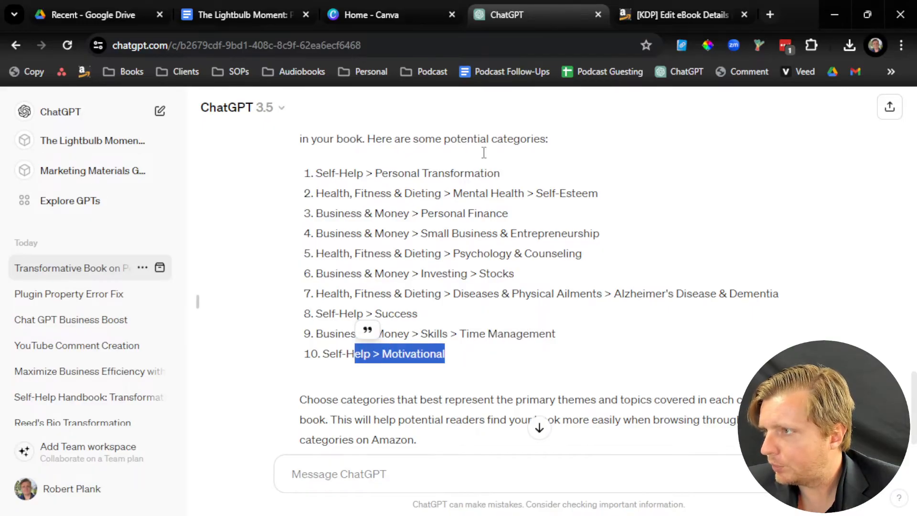
pyautogui.click(635, 7)
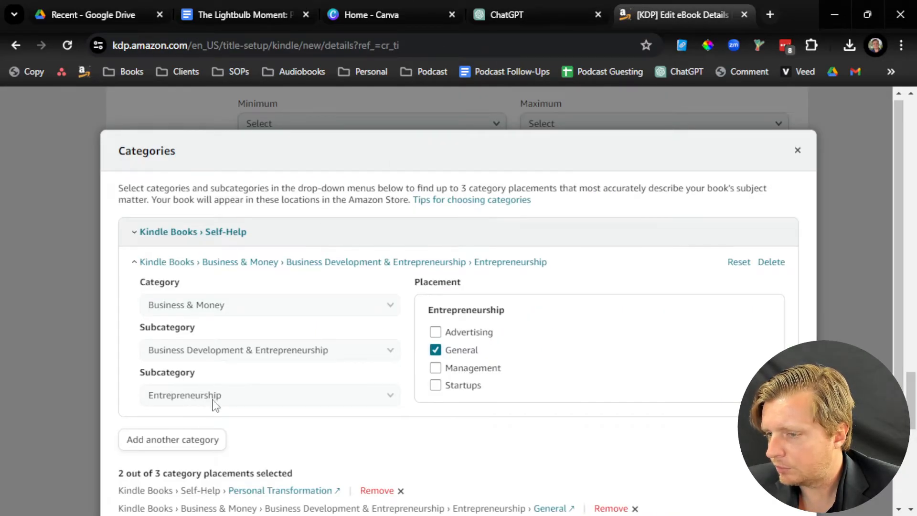
pyautogui.click(196, 438)
pyautogui.click(198, 345)
pyautogui.scroll(-5, 201, 268)
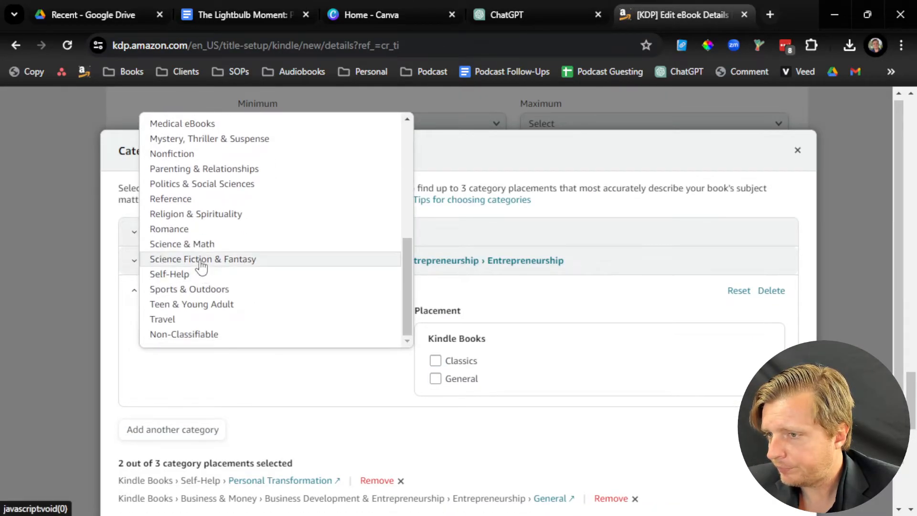
pyautogui.click(199, 273)
pyautogui.click(630, 396)
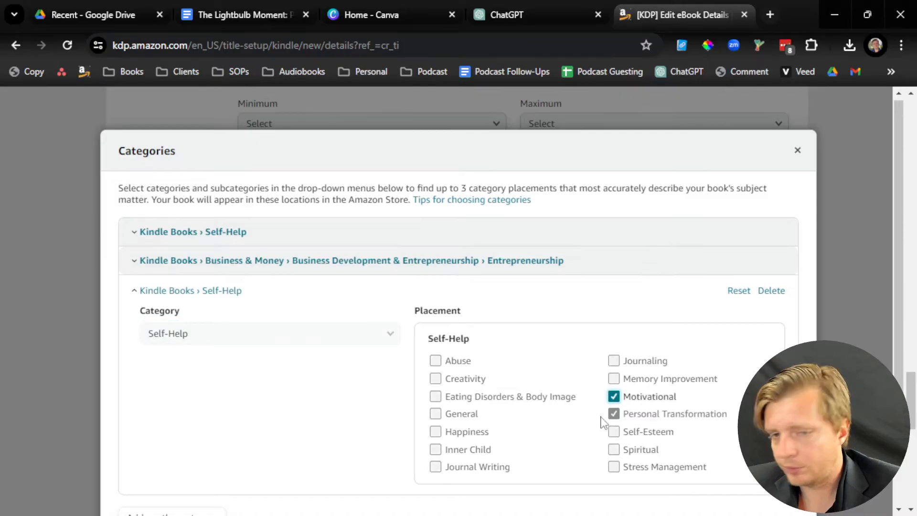
pyautogui.scroll(-3, 609, 406)
pyautogui.click(758, 491)
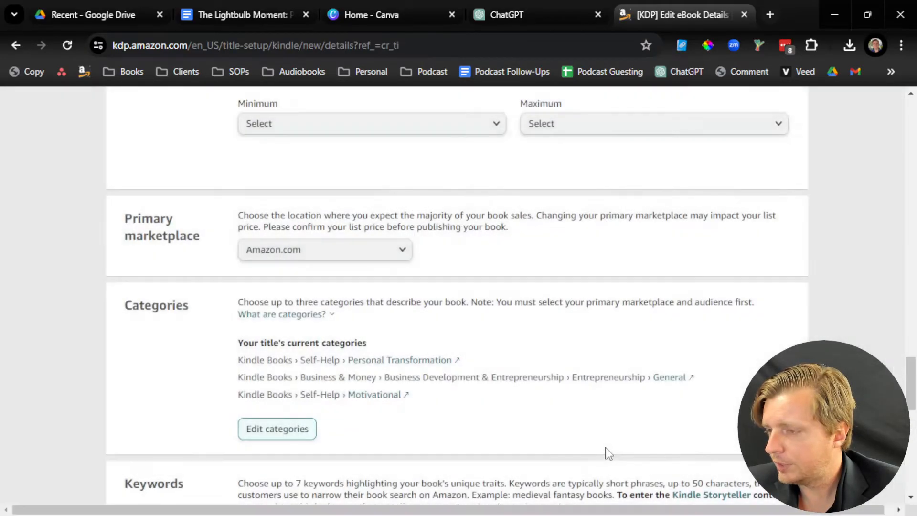
# Copy "Personal Growth" from ChatGPT's SEO keyword list into the first KDP keyword field.
pyautogui.scroll(-5, 549, 405)
pyautogui.click(485, 7)
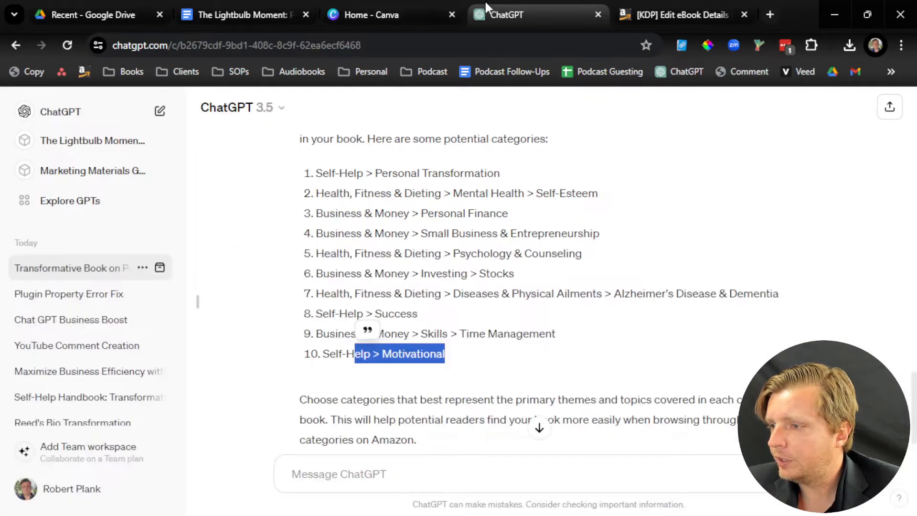
pyautogui.scroll(5, 420, 326)
pyautogui.scroll(3, 420, 326)
pyautogui.moveTo(400, 222); pyautogui.dragTo(317, 234)
pyautogui.hotkey('ctrl', 'c')
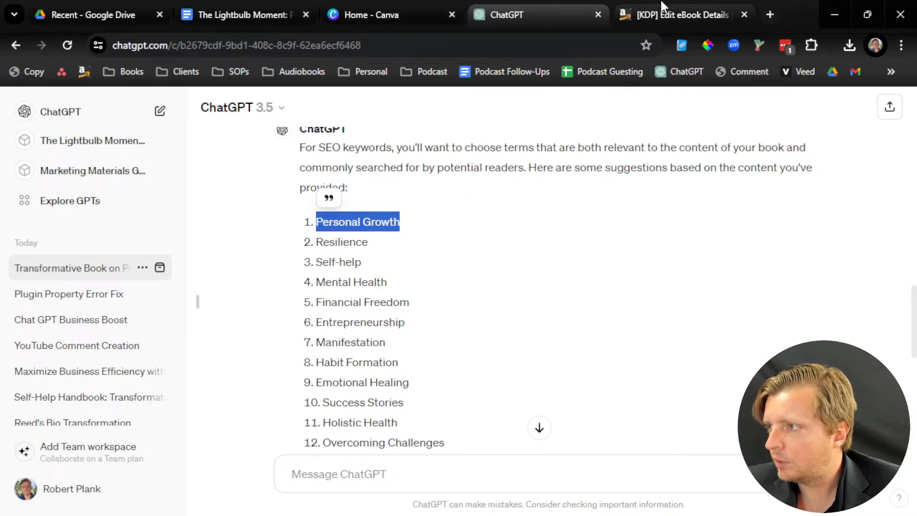
pyautogui.click(637, 14)
pyautogui.click(368, 265)
pyautogui.hotkey('ctrl', 'v')
# Copy "Entrepreneurship" from the ChatGPT keyword list into the second KDP keyword field.
pyautogui.click(506, 14)
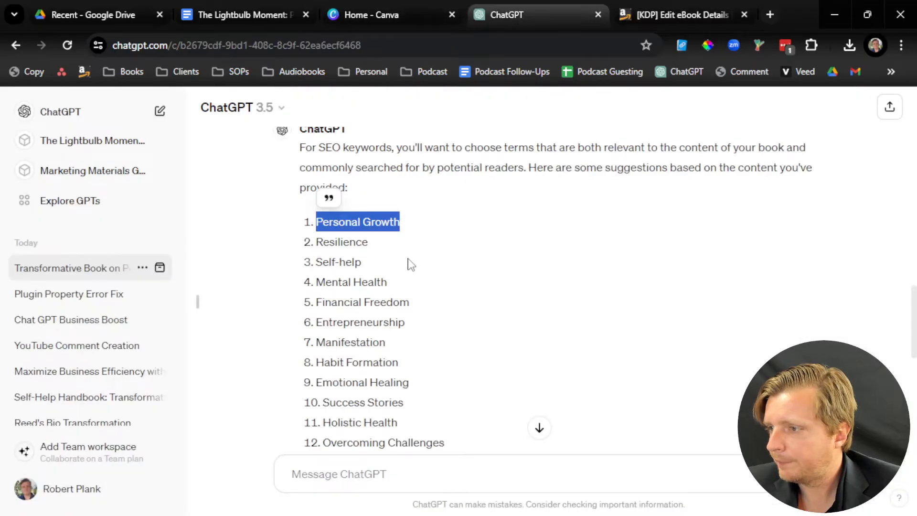
pyautogui.click(396, 285)
pyautogui.moveTo(408, 323); pyautogui.dragTo(316, 322)
pyautogui.hotkey('ctrl', 'c')
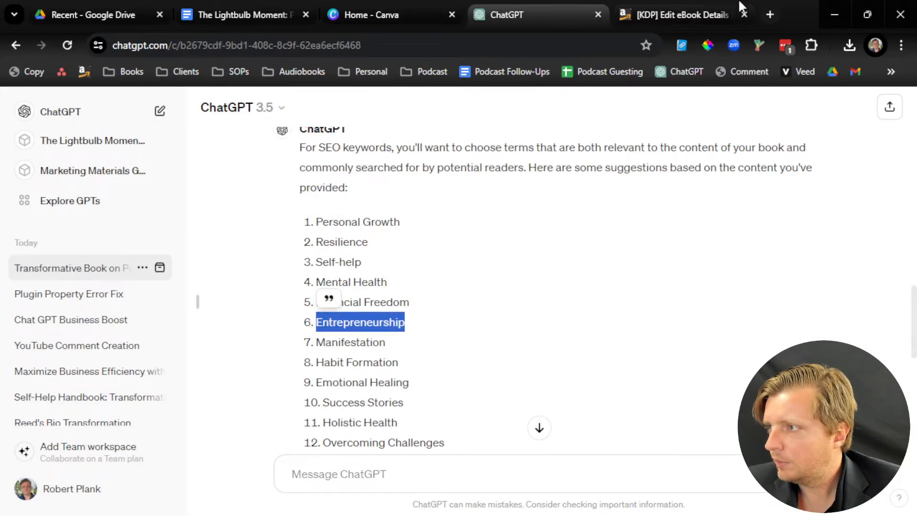
pyautogui.click(678, 14)
pyautogui.click(562, 262)
pyautogui.hotkey('ctrl', 'v')
# Copy "Financial Freedom" from the ChatGPT keyword list into the third KDP keyword field.
pyautogui.click(506, 15)
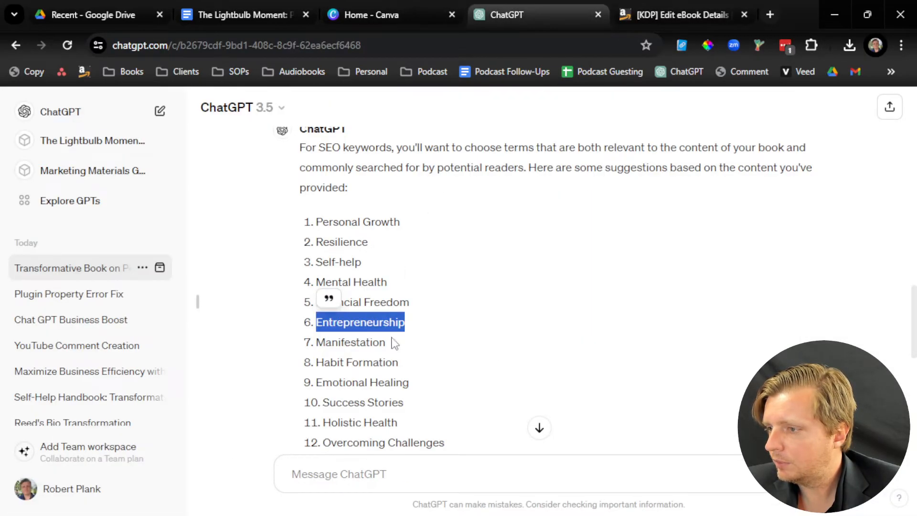
pyautogui.moveTo(410, 302); pyautogui.dragTo(327, 311)
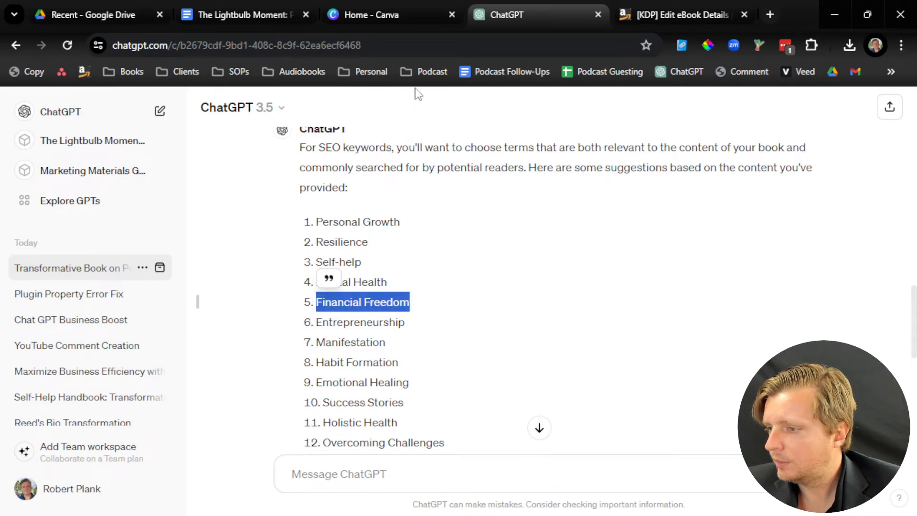
pyautogui.click(382, 14)
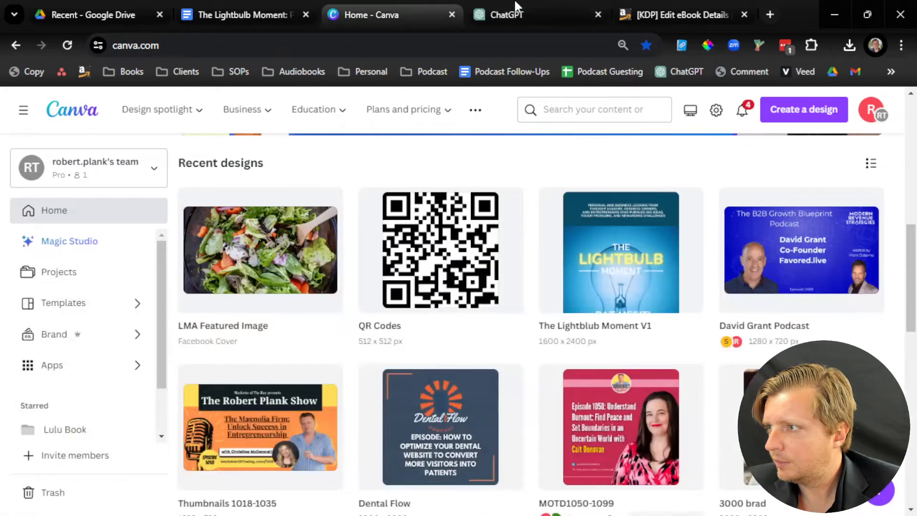
pyautogui.click(678, 14)
pyautogui.click(365, 301)
pyautogui.write('Financial Freedom')
# Copy "Goal Achievement" from the ChatGPT keyword list into the fourth KDP keyword field.
pyautogui.click(508, 12)
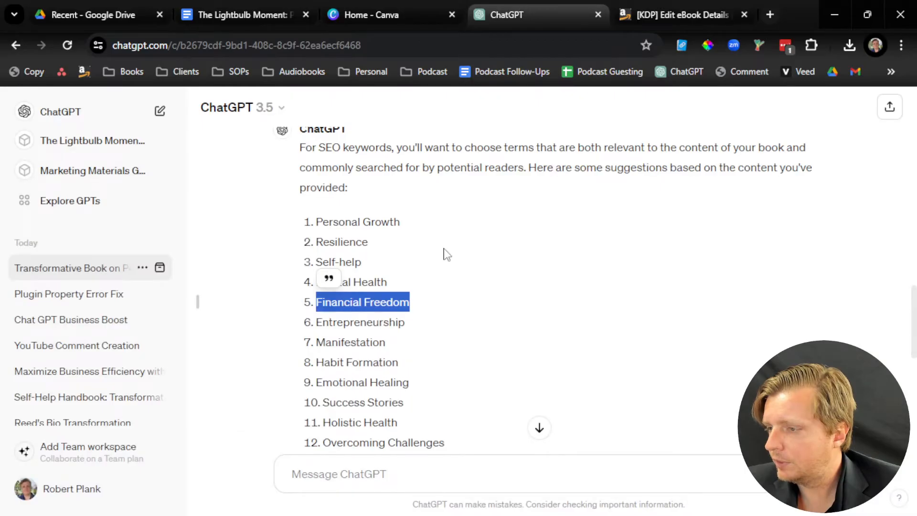
pyautogui.scroll(-3, 447, 268)
pyautogui.click(422, 329)
pyautogui.moveTo(415, 322); pyautogui.dragTo(355, 322)
pyautogui.click(410, 342)
pyautogui.moveTo(437, 343); pyautogui.dragTo(323, 341)
pyautogui.hotkey('ctrl', 'c')
pyautogui.click(677, 14)
pyautogui.click(644, 305)
pyautogui.hotkey('ctrl', 'v')
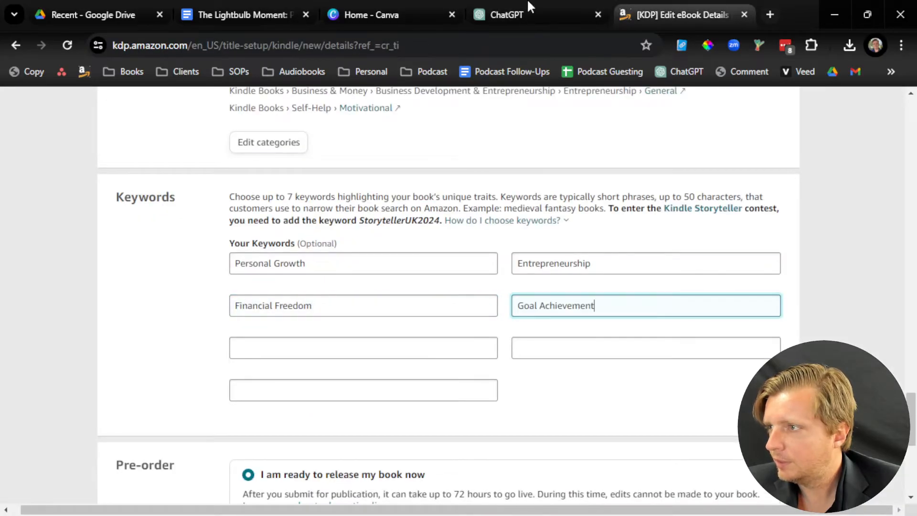
# Copy "Life Transformation" from the ChatGPT keyword list into the fifth KDP keyword field.
pyautogui.click(528, 19)
pyautogui.moveTo(422, 361); pyautogui.dragTo(324, 362)
pyautogui.hotkey('ctrl', 'c')
pyautogui.click(677, 15)
pyautogui.click(467, 348)
pyautogui.hotkey('ctrl', 'v')
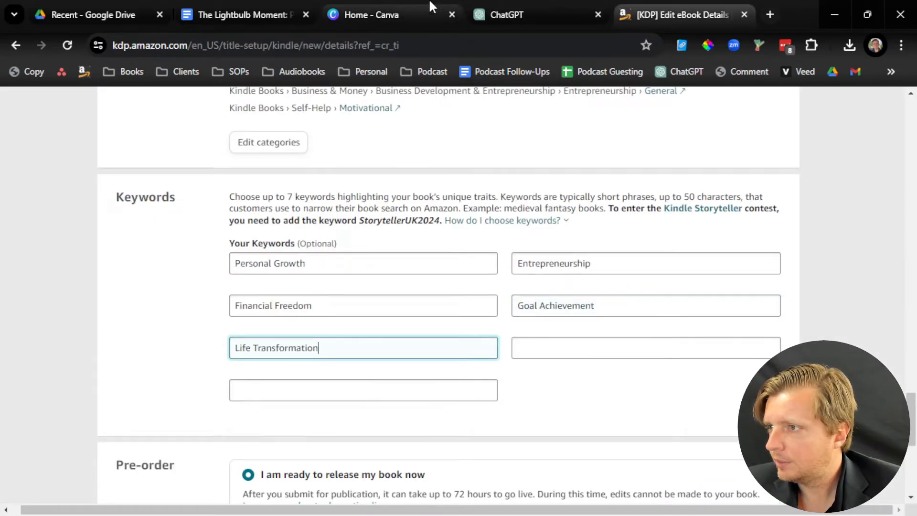
# Copy "Emotional Healing" from the ChatGPT keyword list into the sixth KDP keyword field.
pyautogui.click(528, 15)
pyautogui.moveTo(409, 239); pyautogui.dragTo(316, 239)
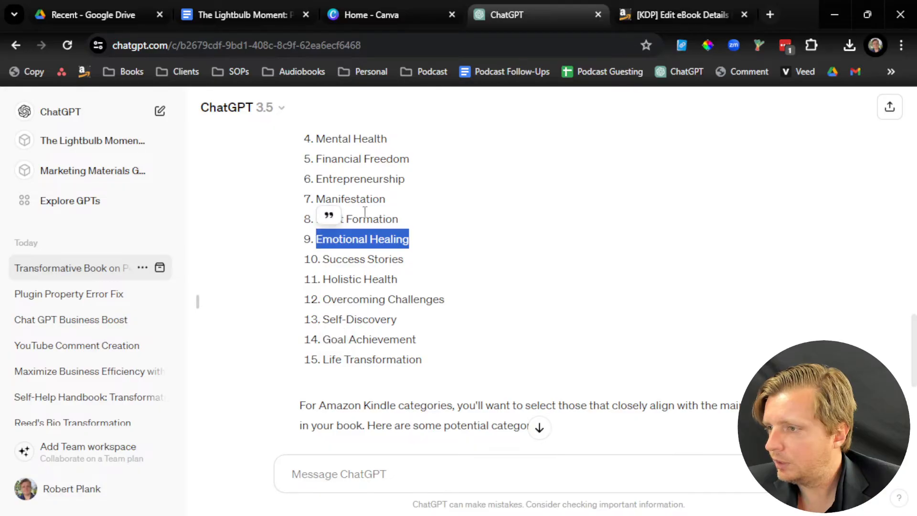
pyautogui.hotkey('ctrl', 'c')
pyautogui.click(678, 14)
pyautogui.click(530, 347)
pyautogui.hotkey('ctrl', 'v')
# Copy "Manifestation" from the ChatGPT keyword list into the seventh KDP keyword field.
pyautogui.click(506, 14)
pyautogui.moveTo(386, 198); pyautogui.dragTo(317, 198)
pyautogui.hotkey('ctrl', 'c')
pyautogui.click(678, 14)
pyautogui.click(304, 389)
pyautogui.hotkey('ctrl', 'v')
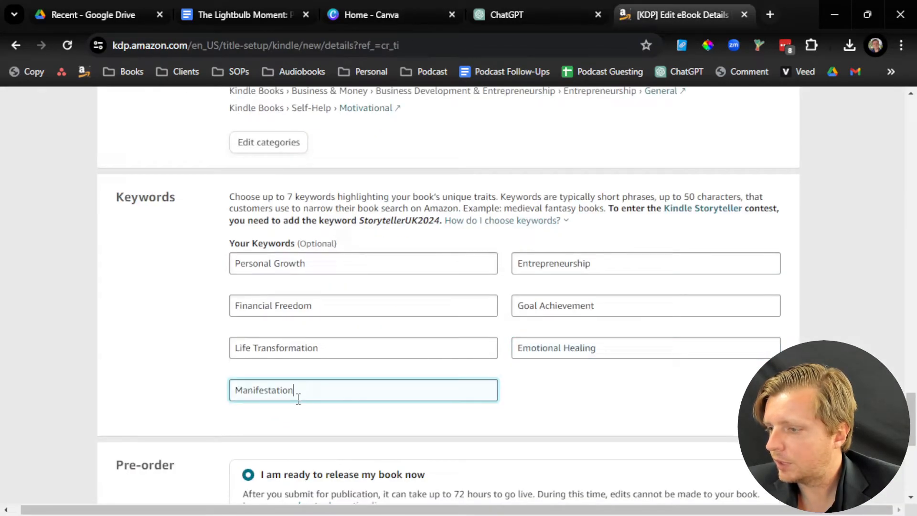
# Keep the book set for immediate release, save the eBook details and continue to the Kindle eBook Content page.
pyautogui.scroll(-3, 318, 417)
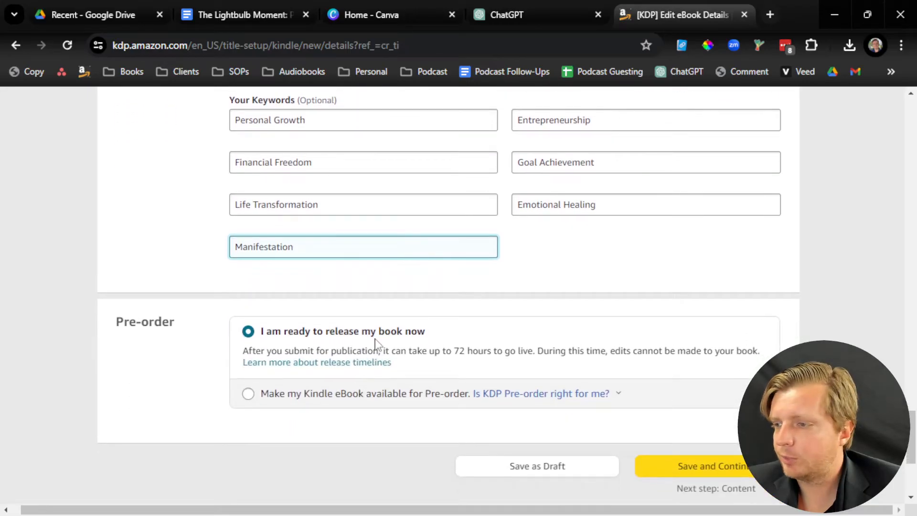
pyautogui.scroll(-1, 401, 342)
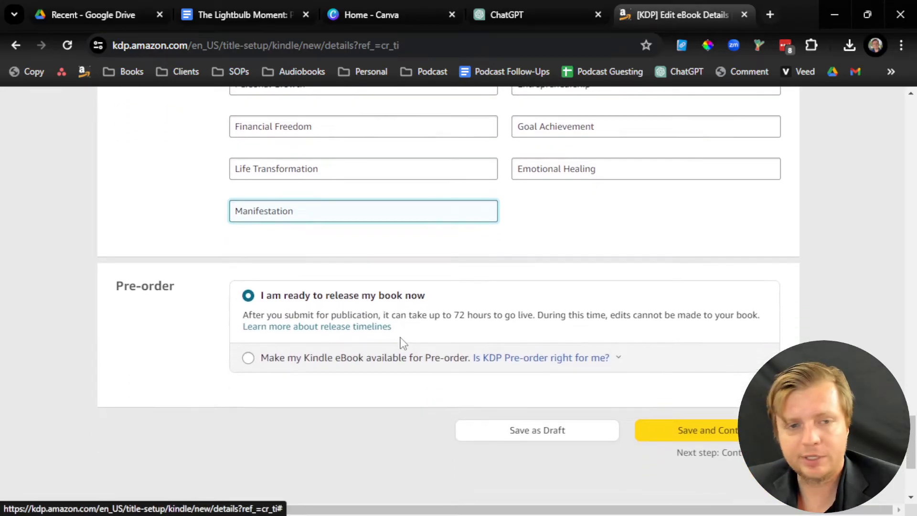
pyautogui.scroll(-1, 402, 343)
pyautogui.click(694, 395)
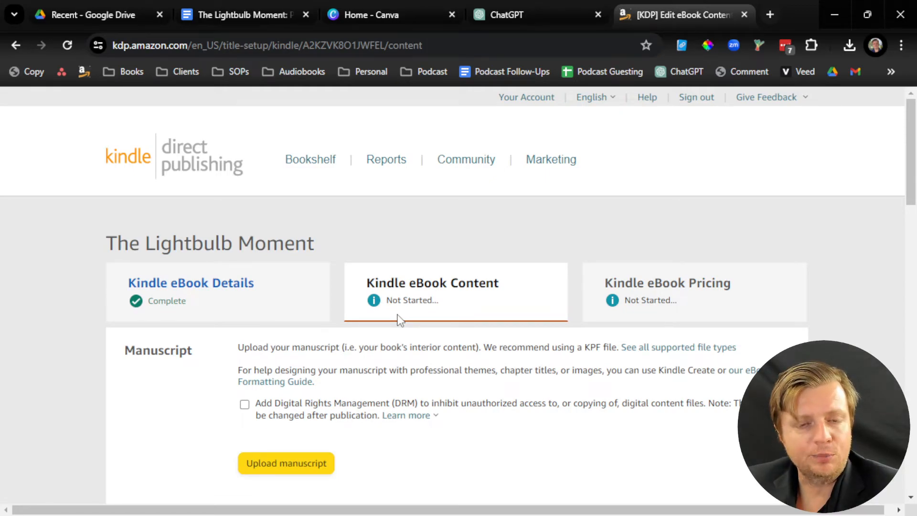
# Enable Digital Rights Management and upload The Lightbulb Moment V3A.docx as the manuscript from the Lightbulb Moment folder in My Drive's Books.
pyautogui.scroll(-3, 338, 331)
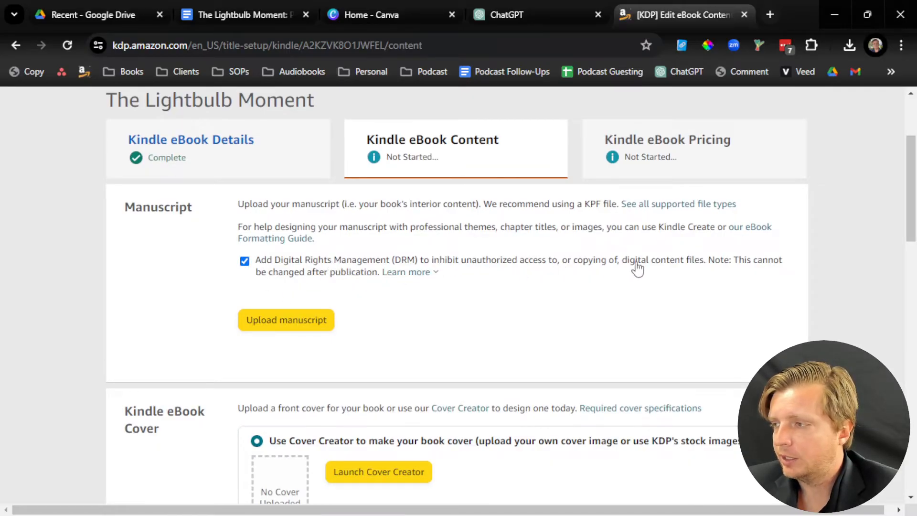
pyautogui.scroll(-2, 330, 329)
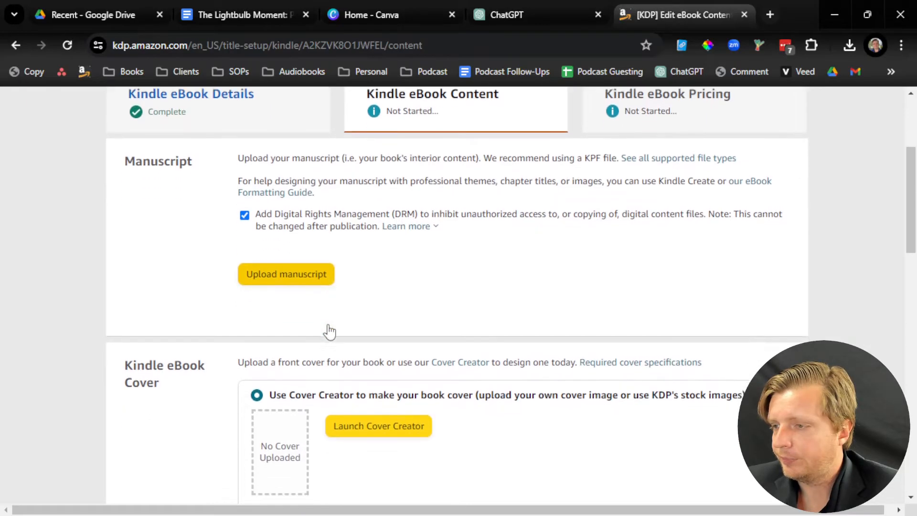
pyautogui.click(306, 253)
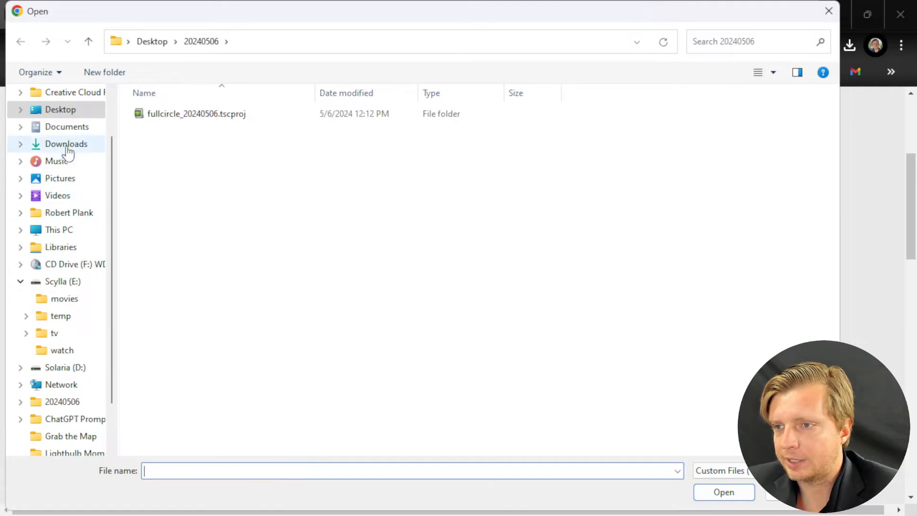
pyautogui.scroll(1, 74, 222)
pyautogui.click(67, 117)
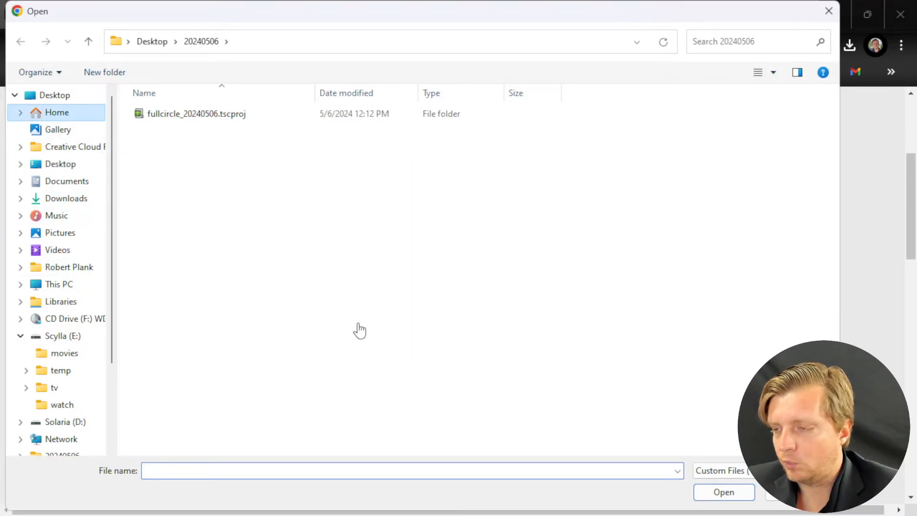
pyautogui.doubleClick(402, 262)
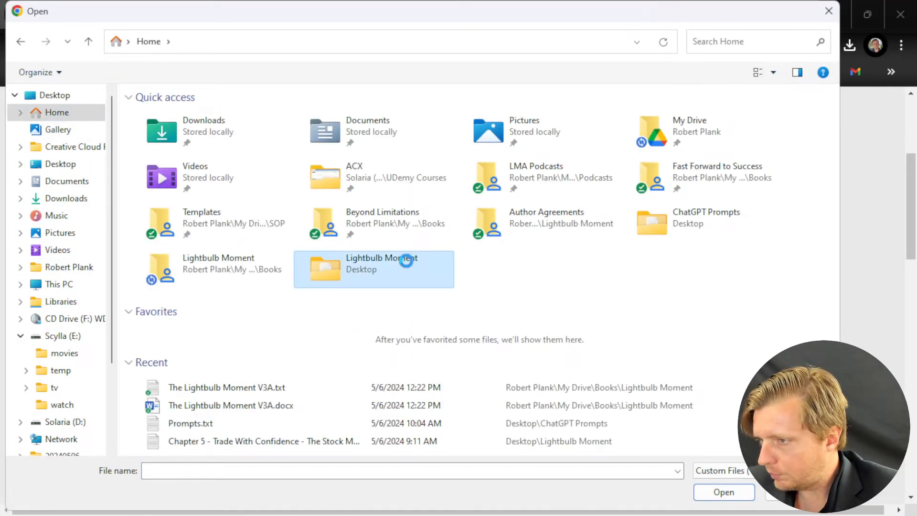
pyautogui.hotkey('alt', 'Left')
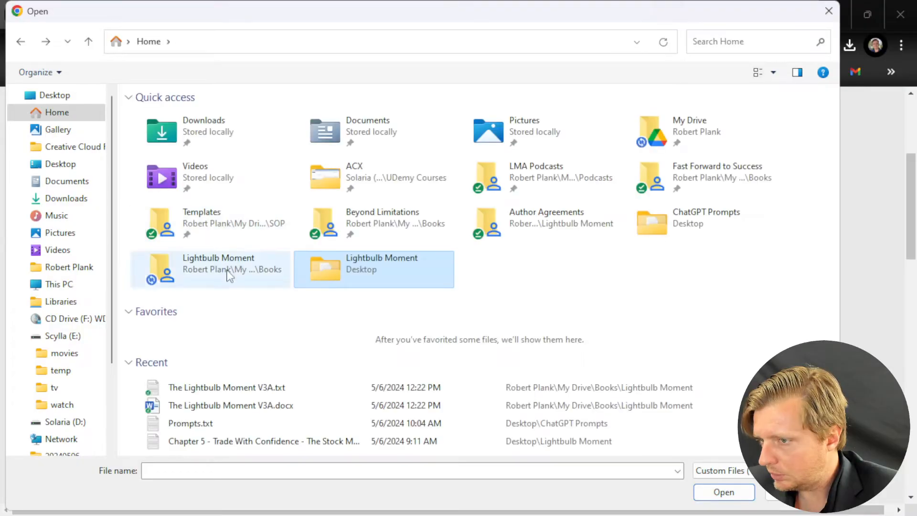
pyautogui.doubleClick(227, 270)
pyautogui.click(277, 176)
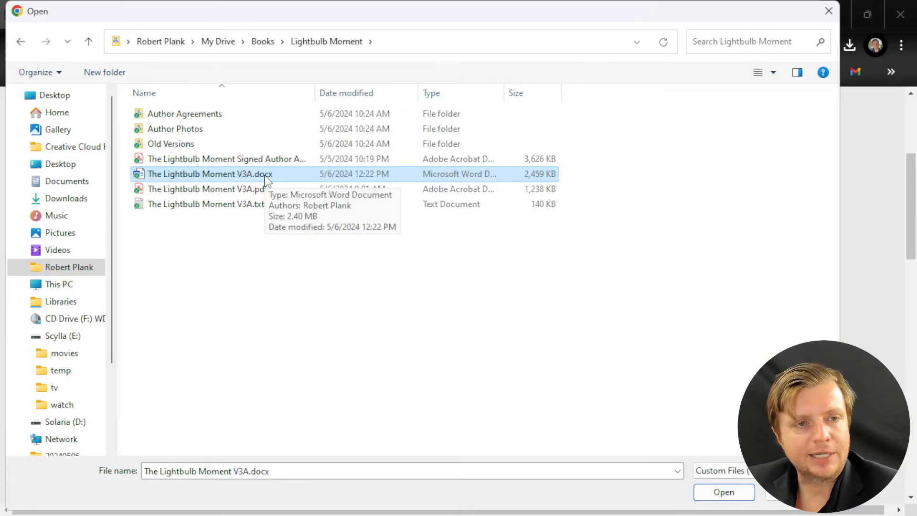
pyautogui.doubleClick(266, 175)
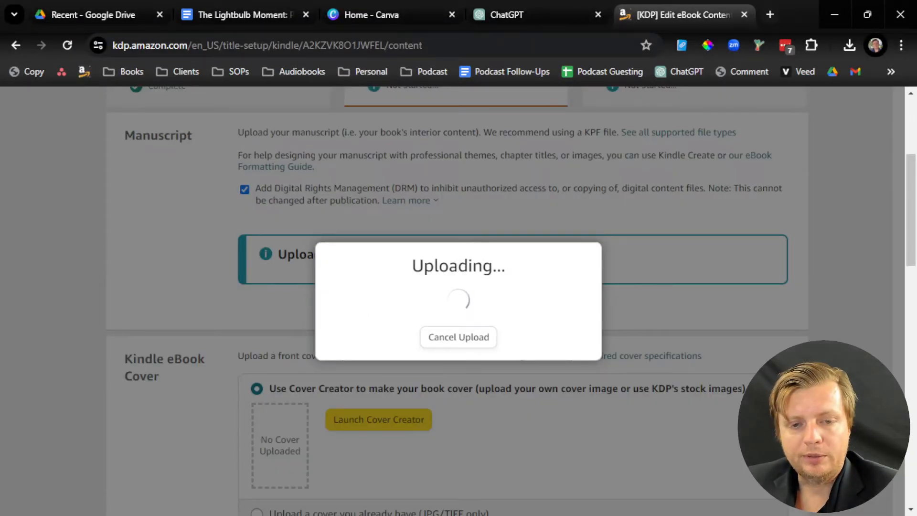
# For the Kindle eBook cover, choose to upload an existing JPG/TIFF cover instead of using Cover Creator.
pyautogui.scroll(-1, 434, 340)
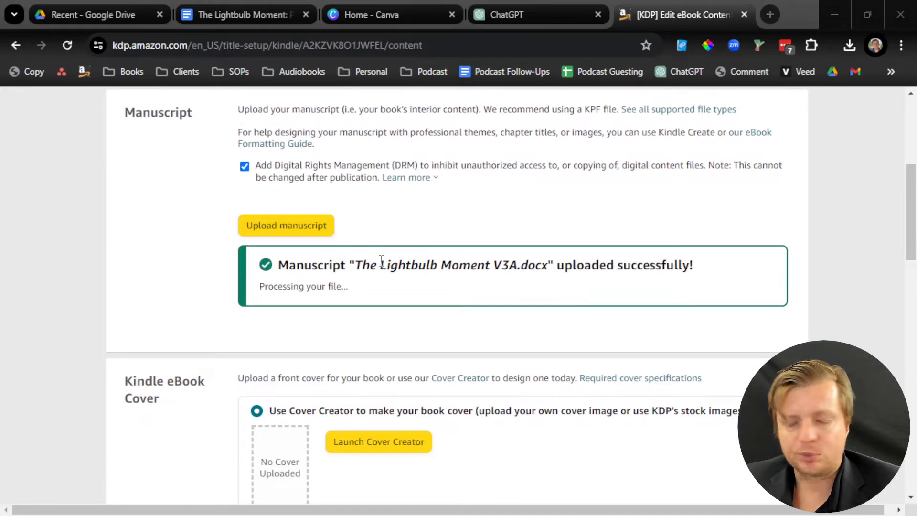
pyautogui.scroll(-3, 381, 262)
pyautogui.scroll(2, 381, 262)
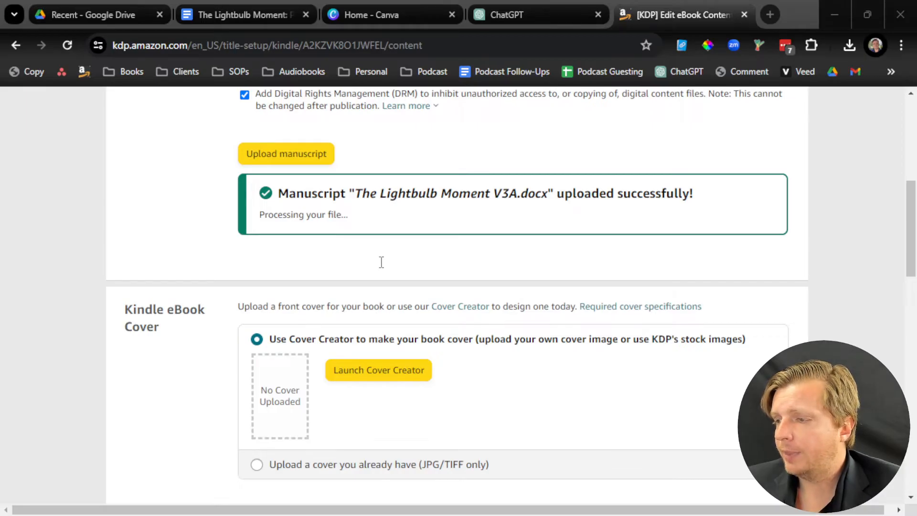
pyautogui.scroll(-2, 381, 262)
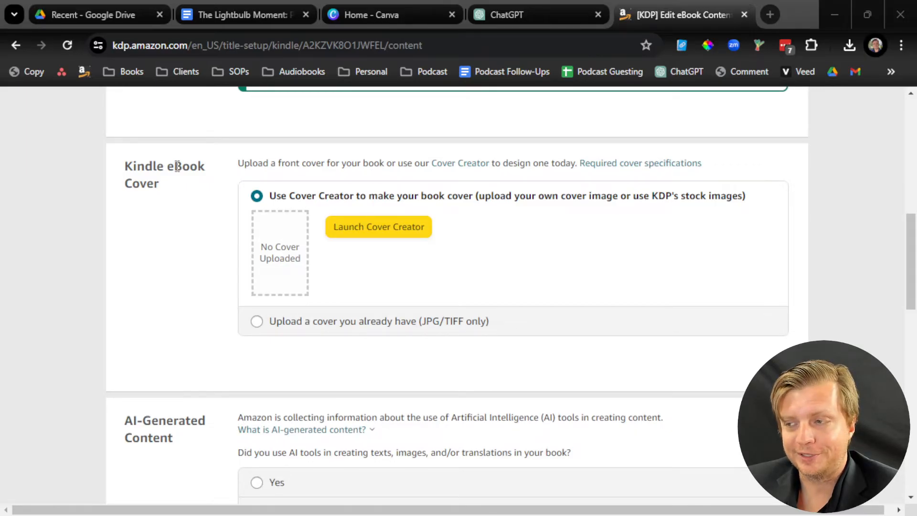
pyautogui.click(256, 320)
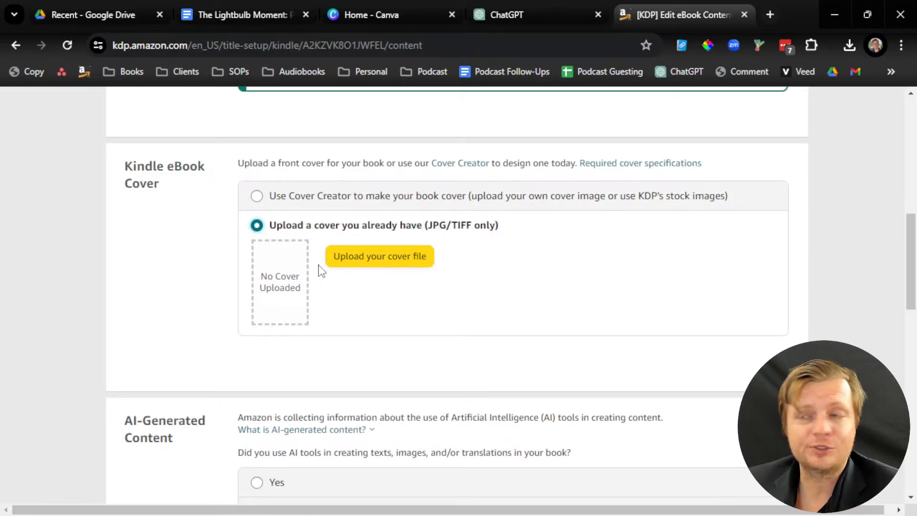
# Switch to Canva and create a blank Book Cover design sized 1410 × 2250 px.
pyautogui.click(368, 15)
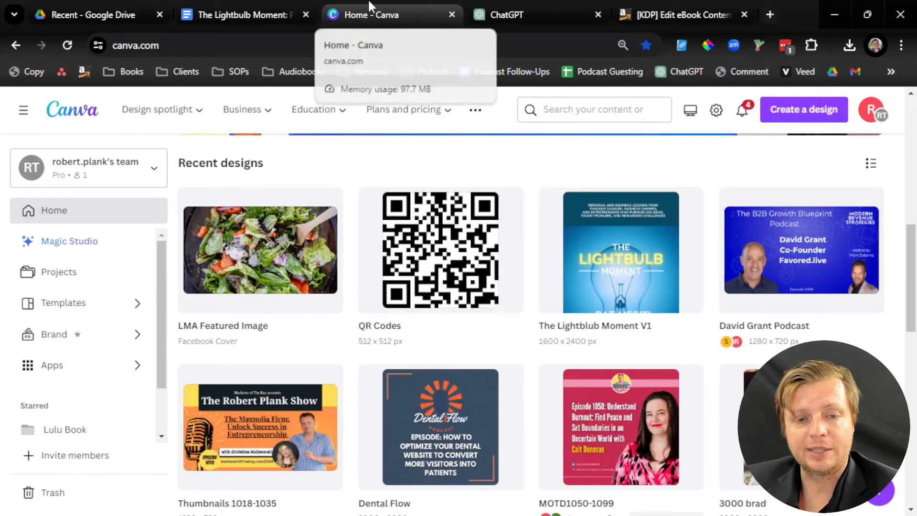
pyautogui.click(784, 113)
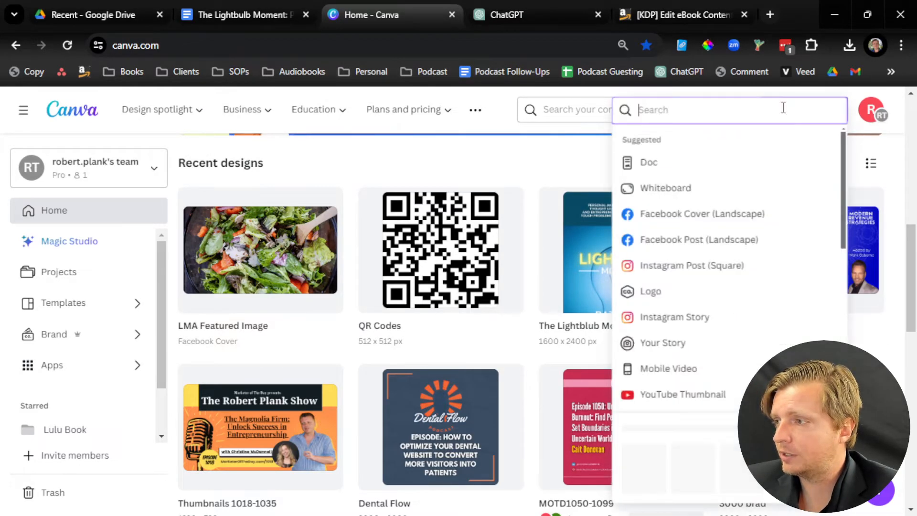
pyautogui.write('bp')
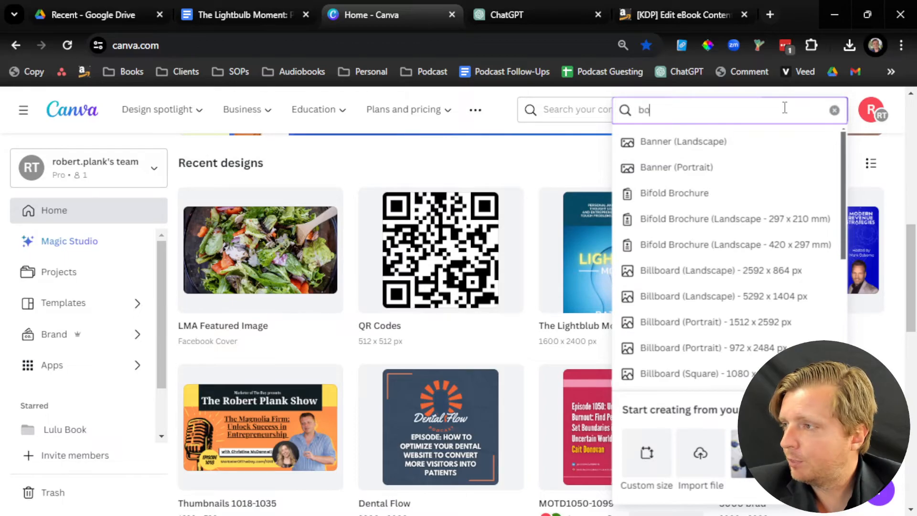
pyautogui.write('ok co')
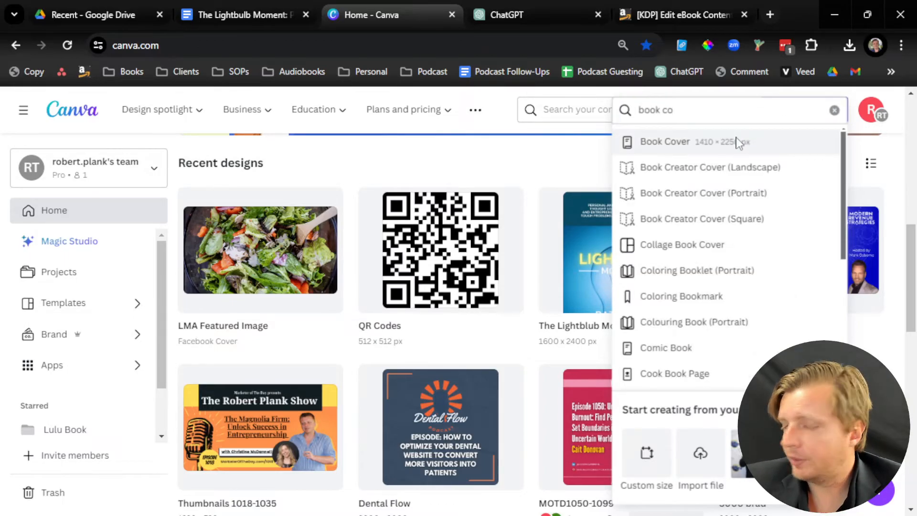
pyautogui.click(738, 142)
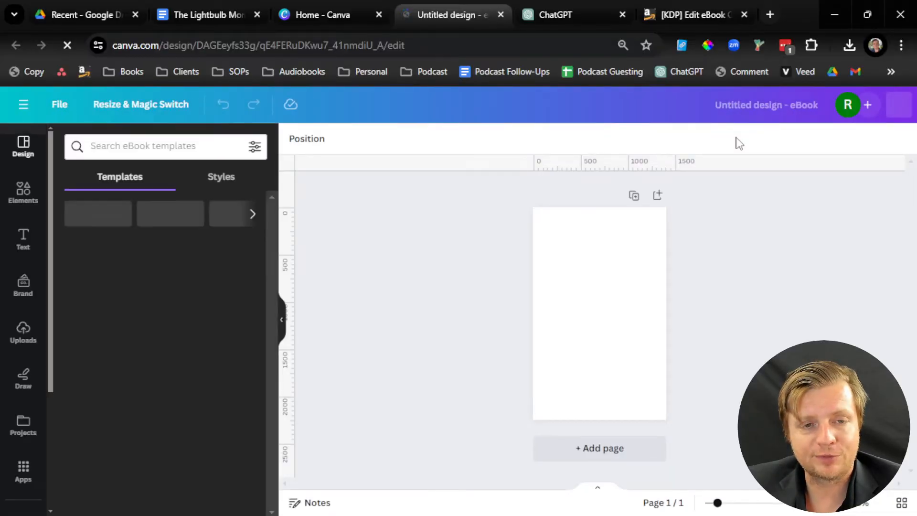
pyautogui.hotkey('ctrl', '+')
pyautogui.click(517, 330)
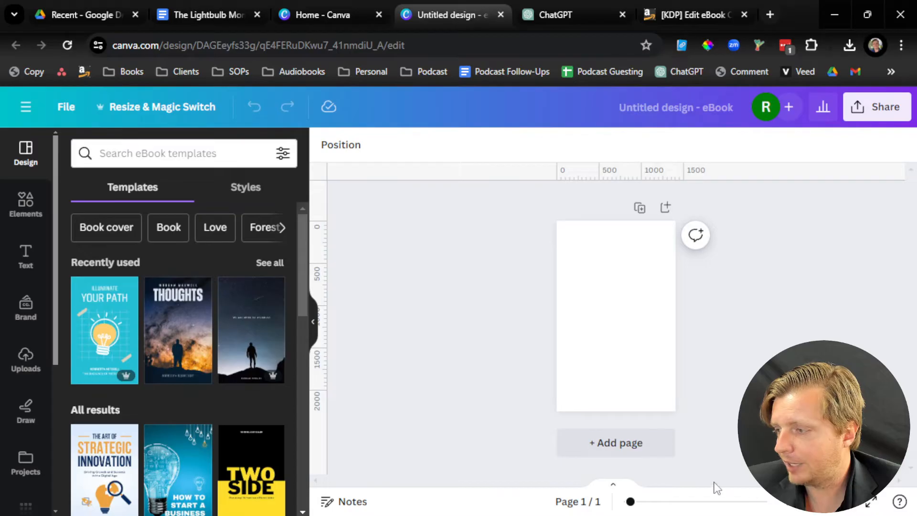
pyautogui.moveTo(630, 501); pyautogui.dragTo(641, 502)
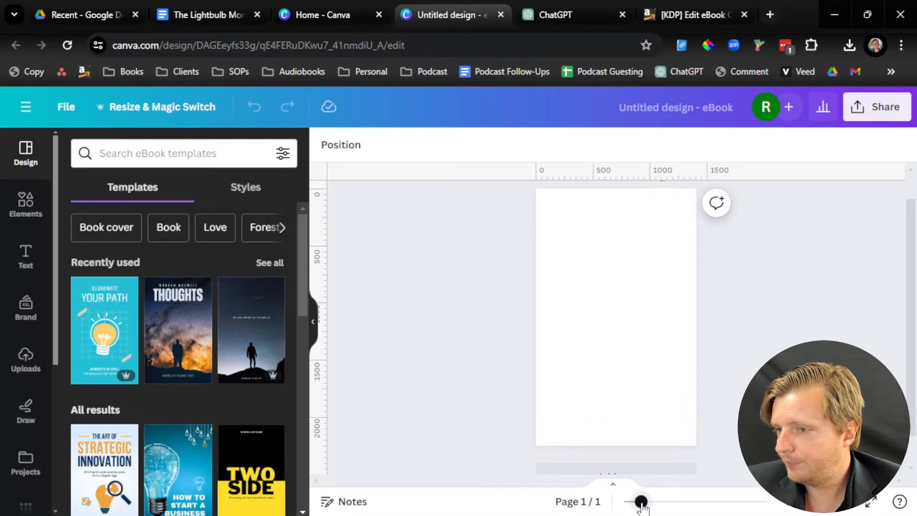
# Search the templates for "book cover" and apply the blue lightbulb "How to start a business" cover.
pyautogui.click(137, 152)
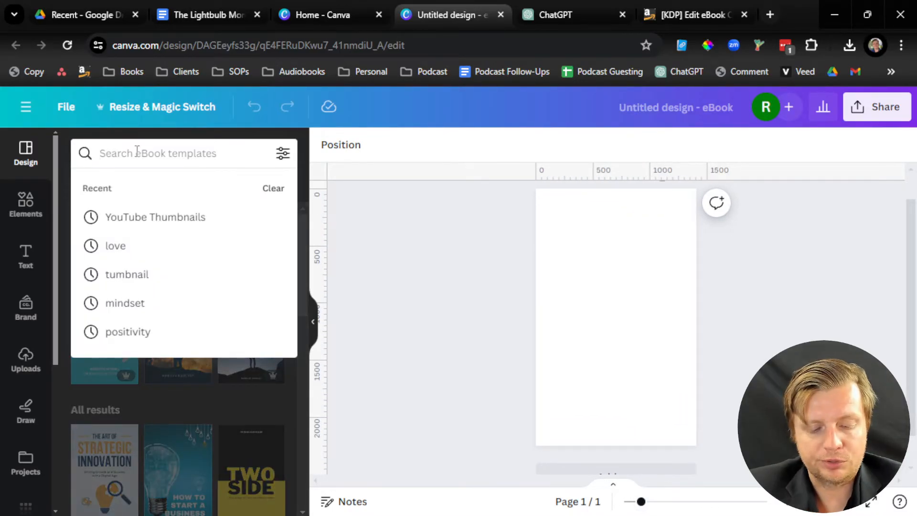
pyautogui.write('book cover')
pyautogui.press('Return')
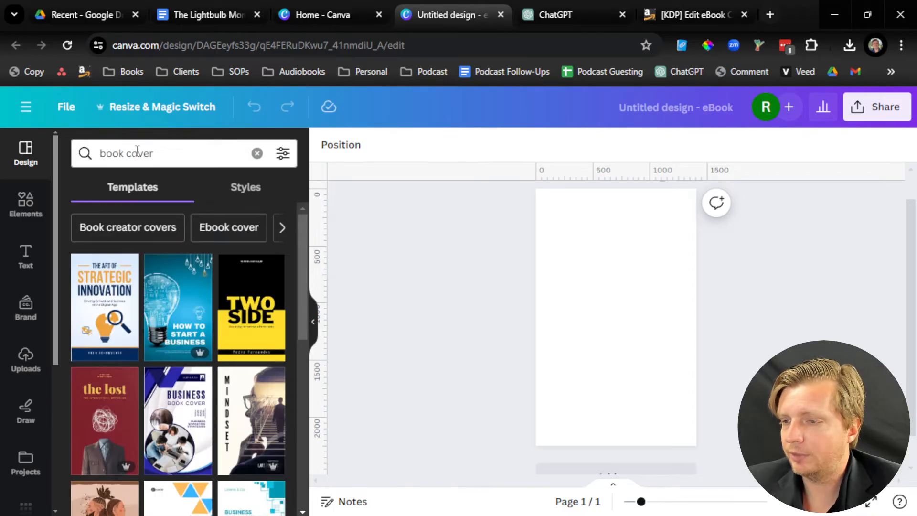
pyautogui.click(183, 330)
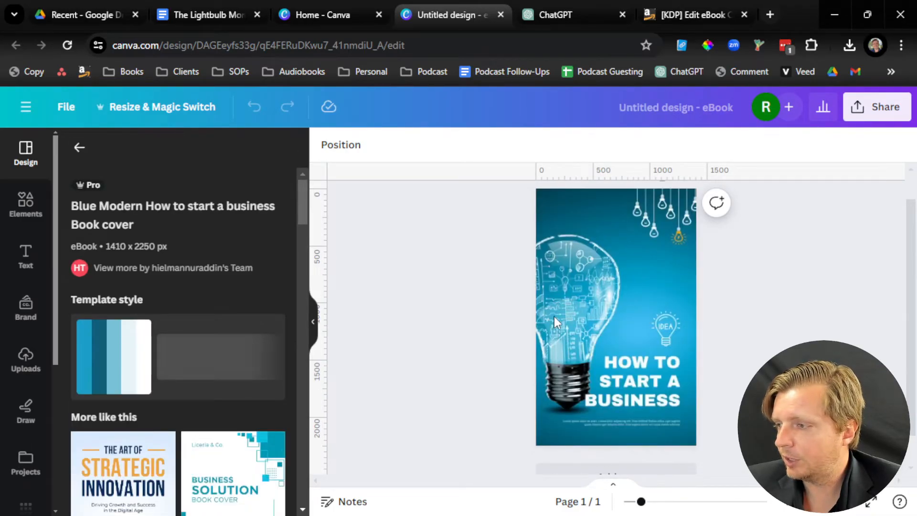
pyautogui.click(634, 334)
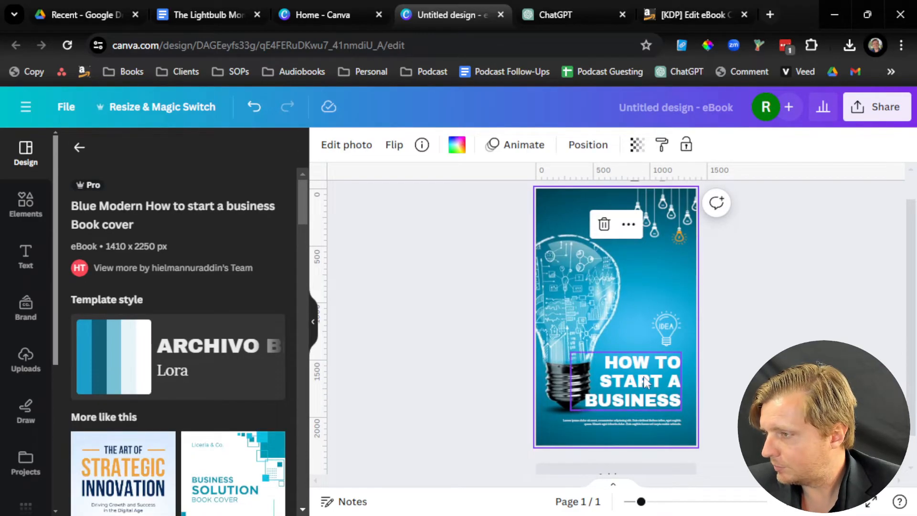
pyautogui.click(760, 285)
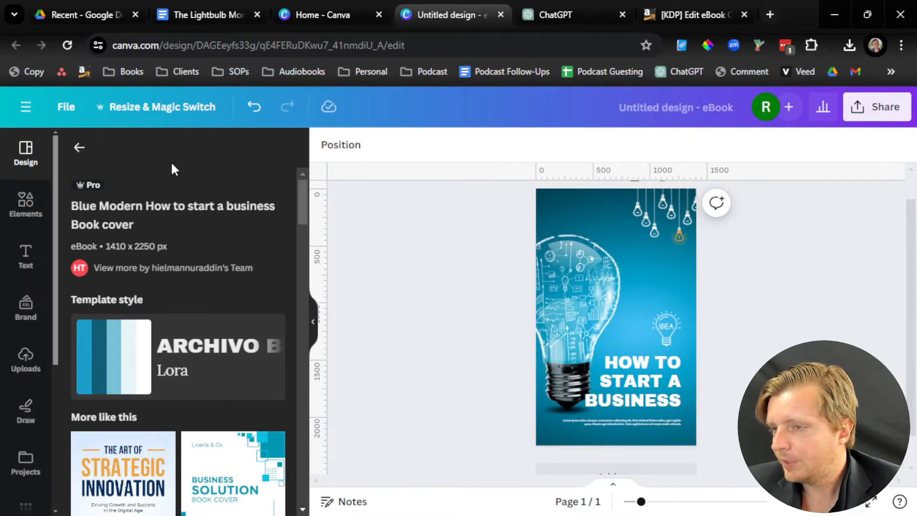
# Search the templates for "red book cover" and apply the red Eagle cover to the page.
pyautogui.click(79, 147)
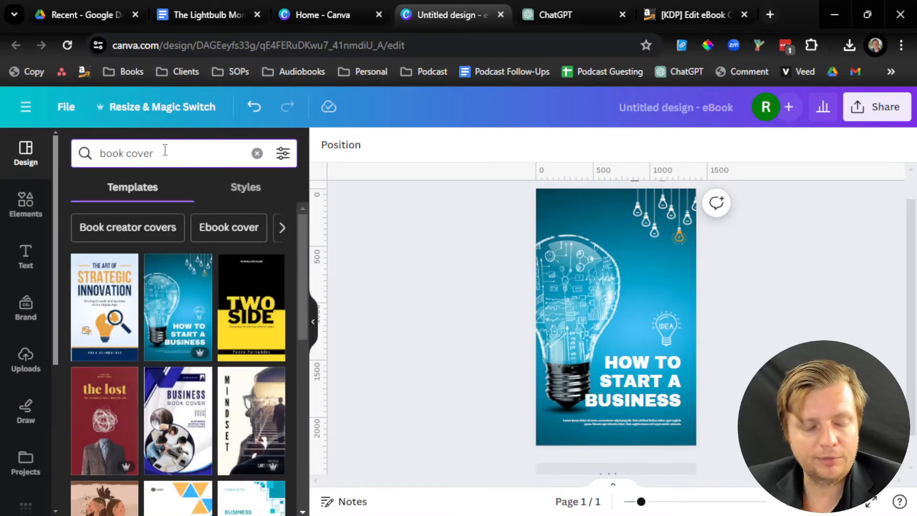
pyautogui.press('Home')
pyautogui.write('red')
pyautogui.press('Return')
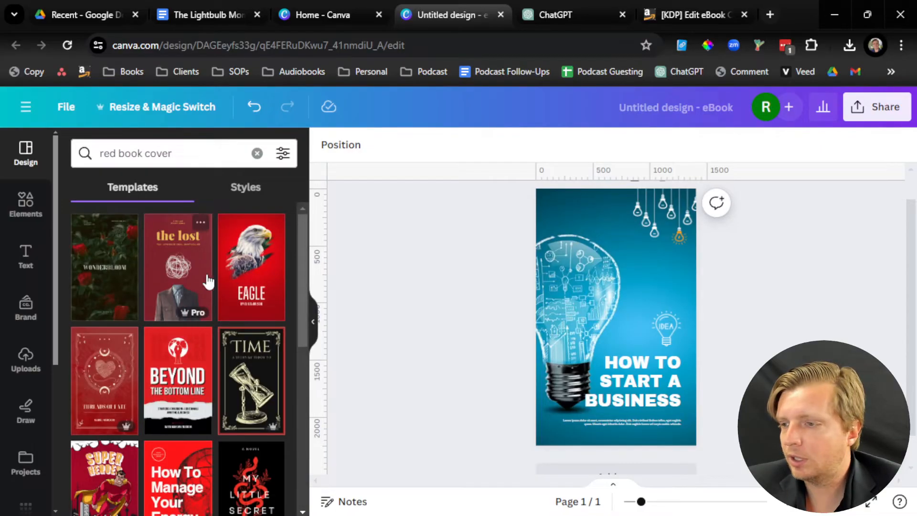
pyautogui.click(253, 285)
pyautogui.click(79, 147)
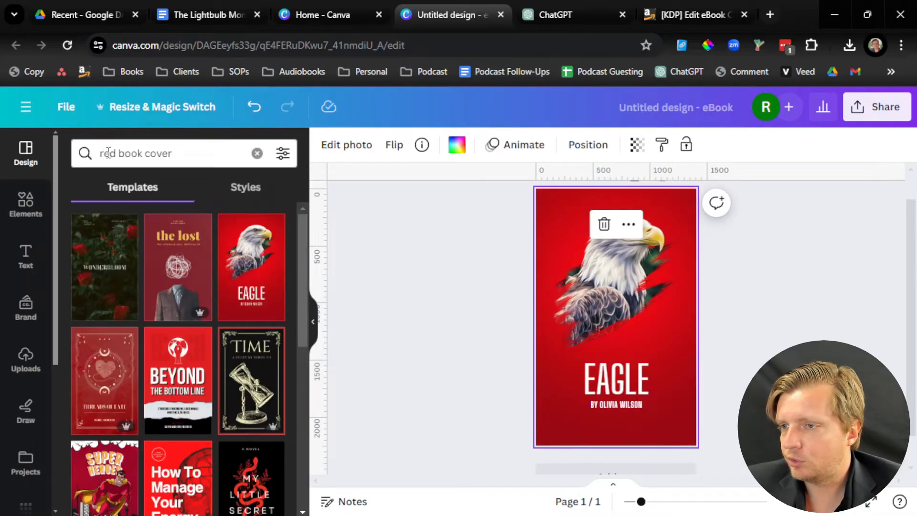
# Search the templates for "business book cover" and apply the orange "Making Things Happen" cover.
pyautogui.click(117, 153)
pyautogui.write('business book cover')
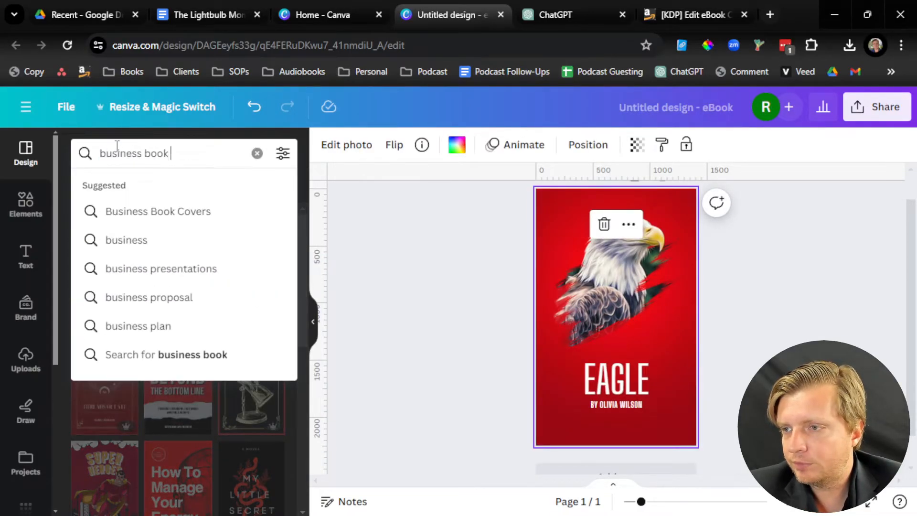
pyautogui.press('Return')
pyautogui.scroll(-3, 157, 386)
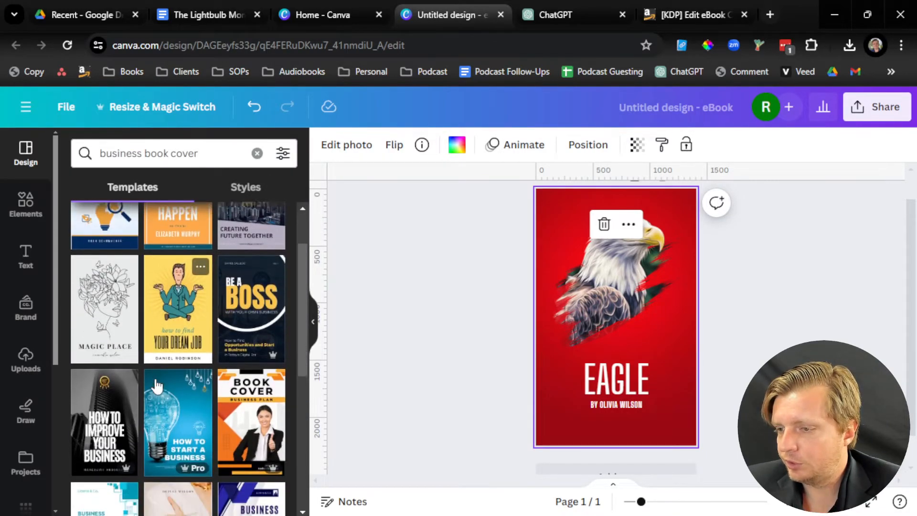
pyautogui.scroll(3, 156, 386)
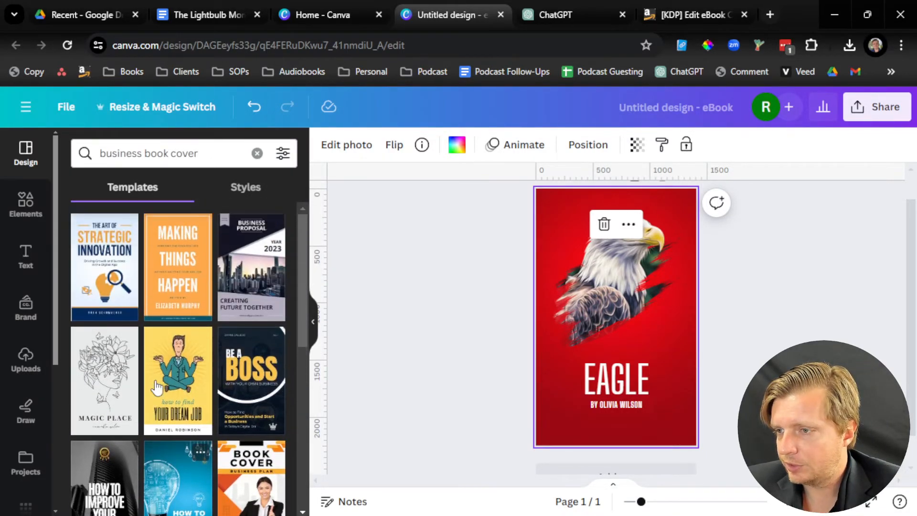
pyautogui.click(164, 256)
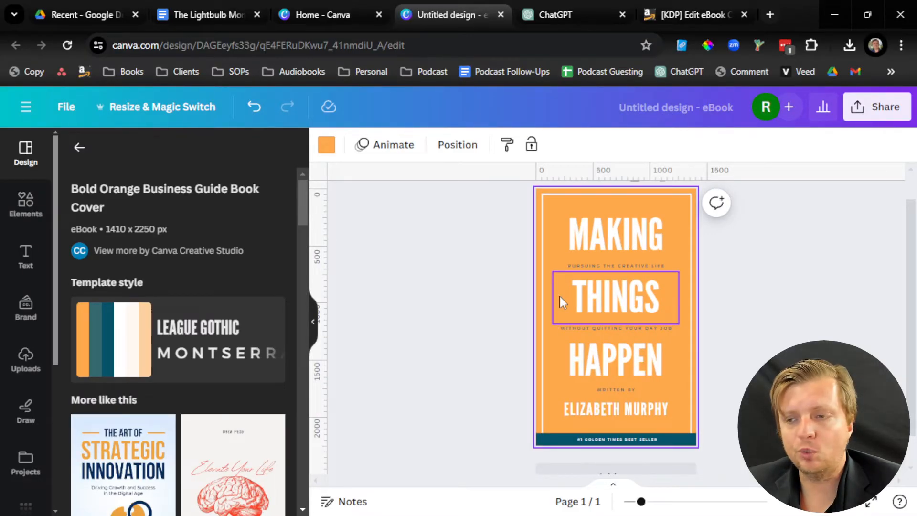
# Look through the uploaded images for an author portrait to use on the cover.
pyautogui.click(19, 358)
pyautogui.scroll(-10, 211, 395)
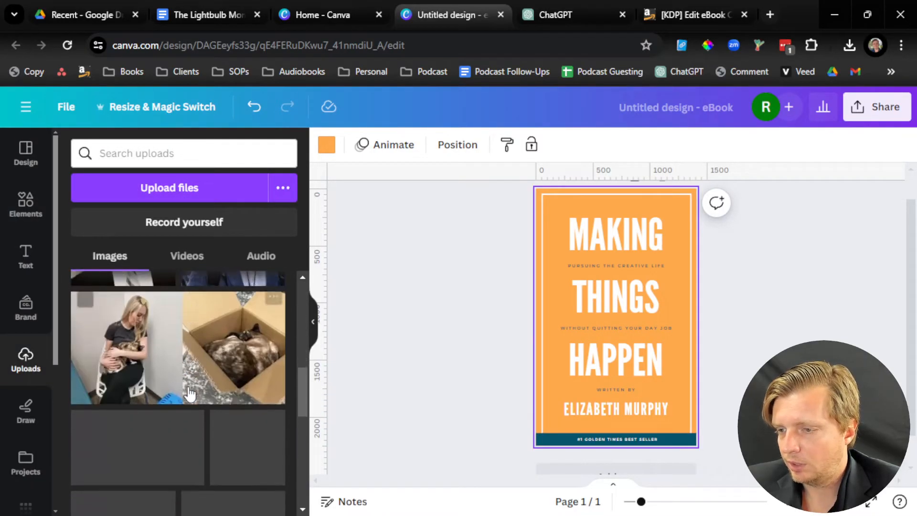
pyautogui.scroll(-10, 215, 394)
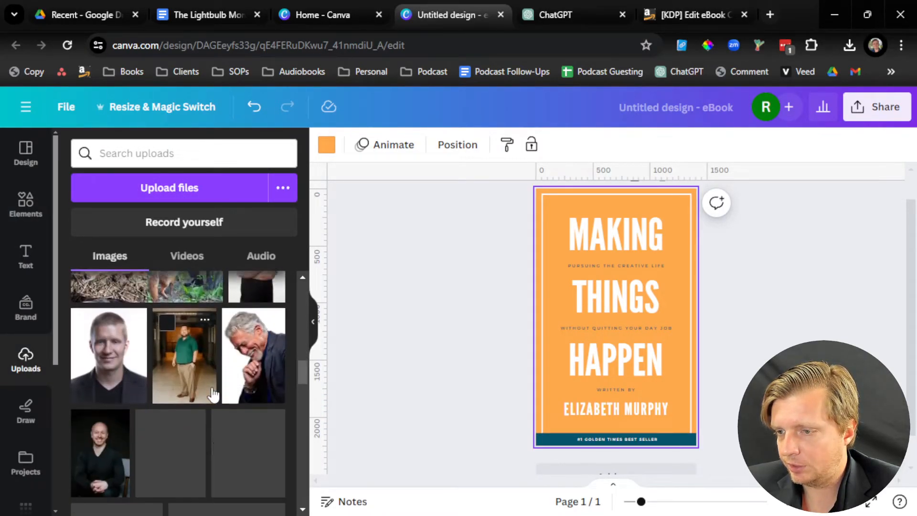
pyautogui.scroll(-5, 222, 392)
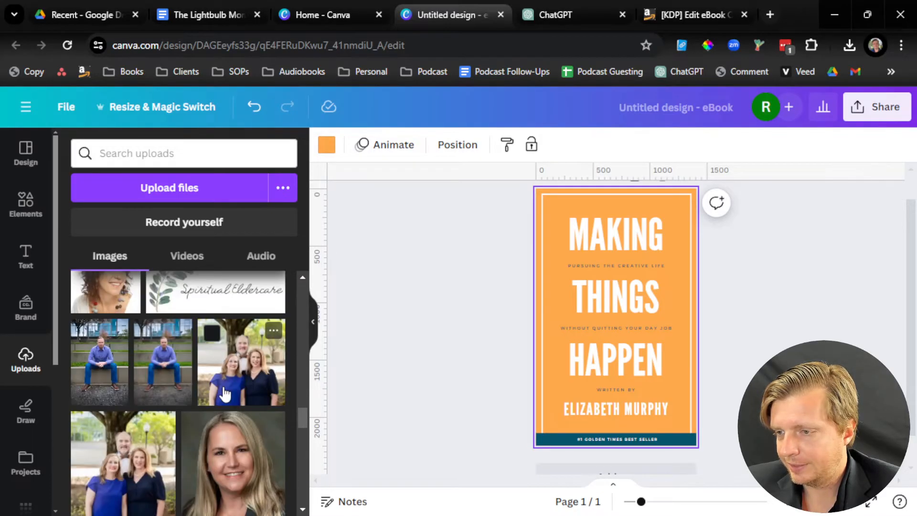
pyautogui.scroll(10, 222, 385)
# Open Facebook in a new browser tab and go to the account's own profile page.
pyautogui.click(769, 6)
pyautogui.write('face')
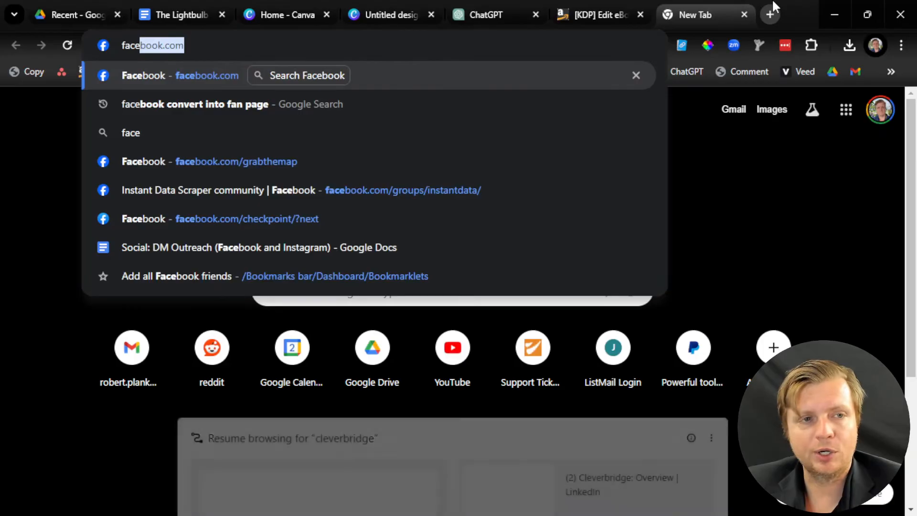
pyautogui.press('Return')
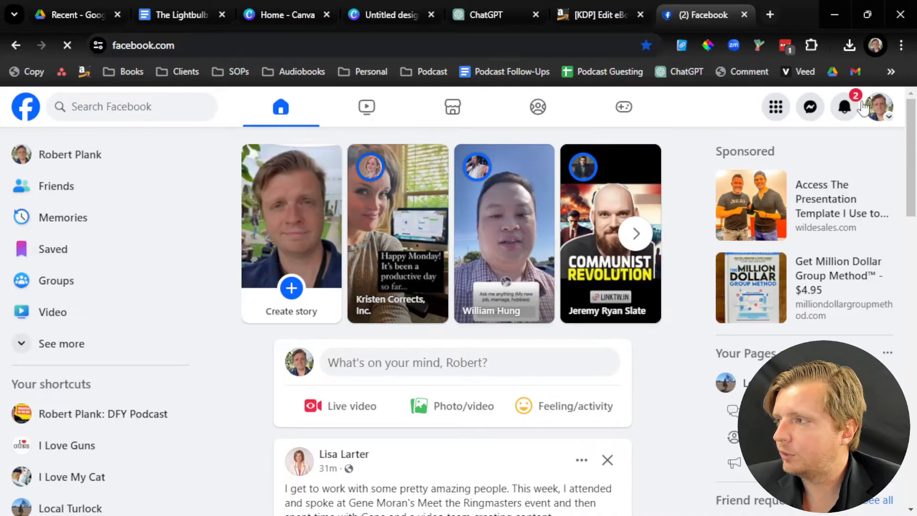
pyautogui.click(876, 109)
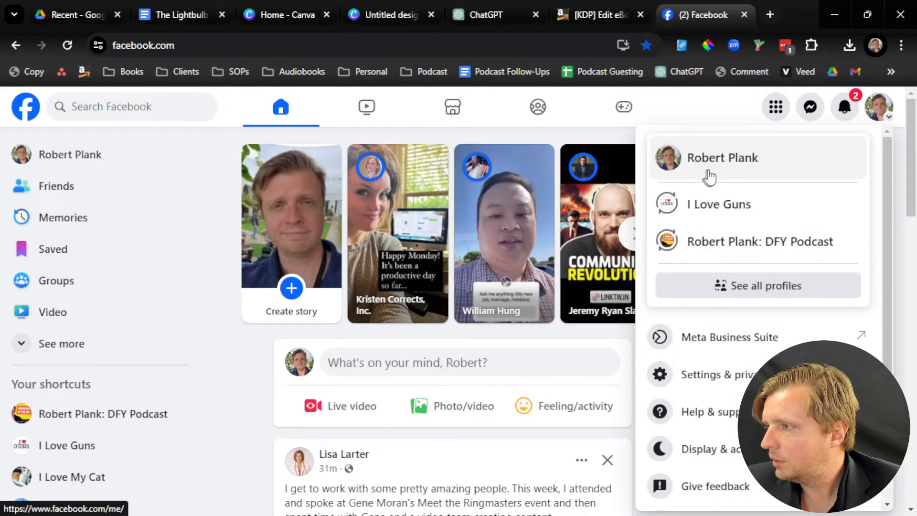
pyautogui.click(709, 177)
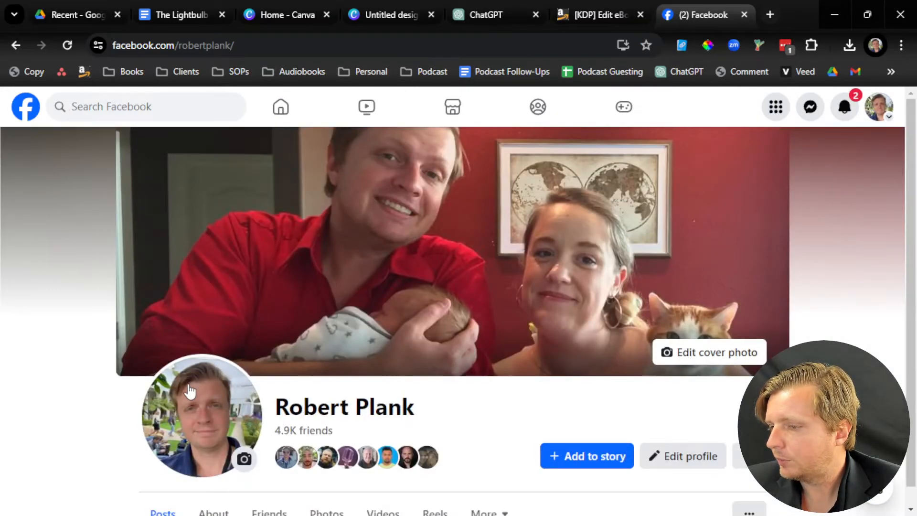
# Open the Facebook profile picture at full size, save it as a JPG in Downloads and close Facebook.
pyautogui.click(190, 390)
pyautogui.click(175, 305)
pyautogui.rightClick(339, 257)
pyautogui.click(387, 293)
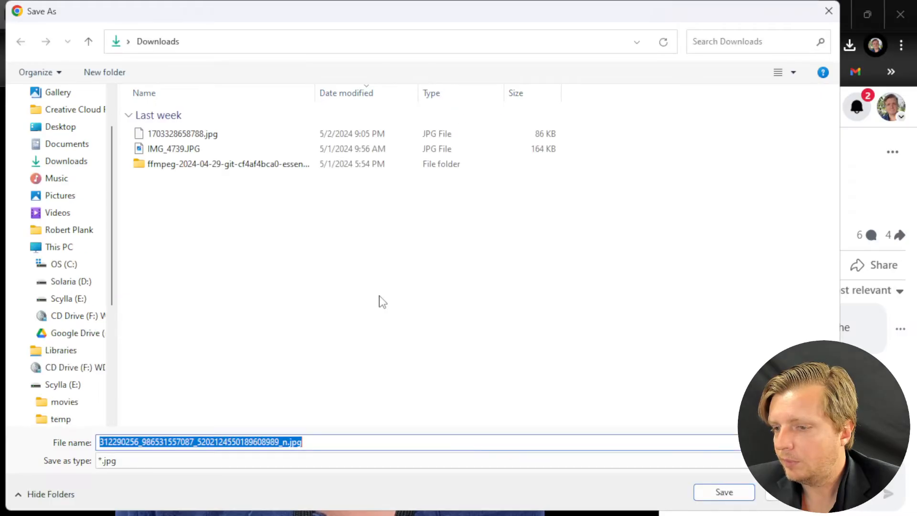
pyautogui.press('Return')
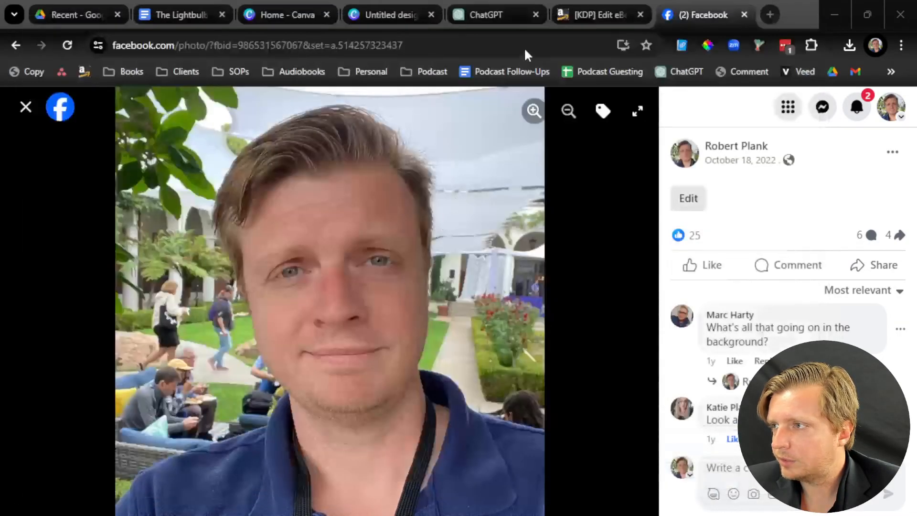
pyautogui.click(743, 15)
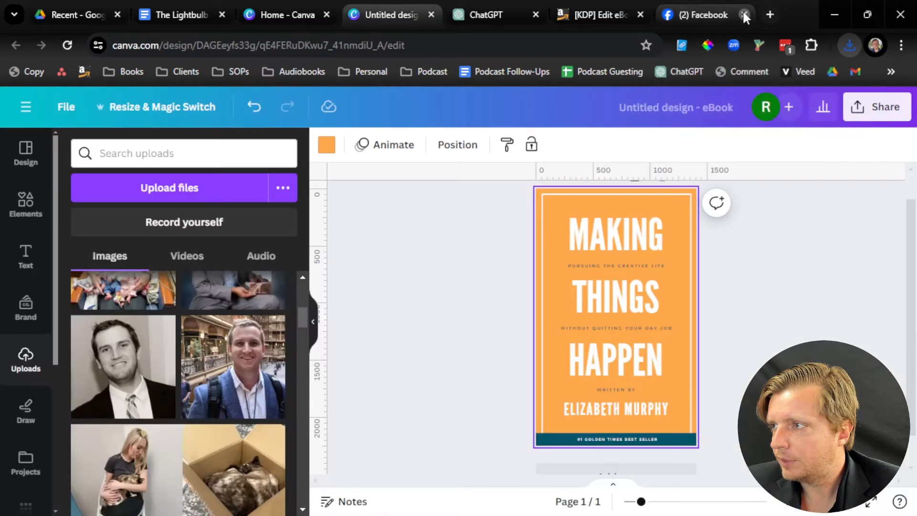
# Upload the saved profile picture to the Canva cover and remove its background with BG Remover.
pyautogui.click(157, 188)
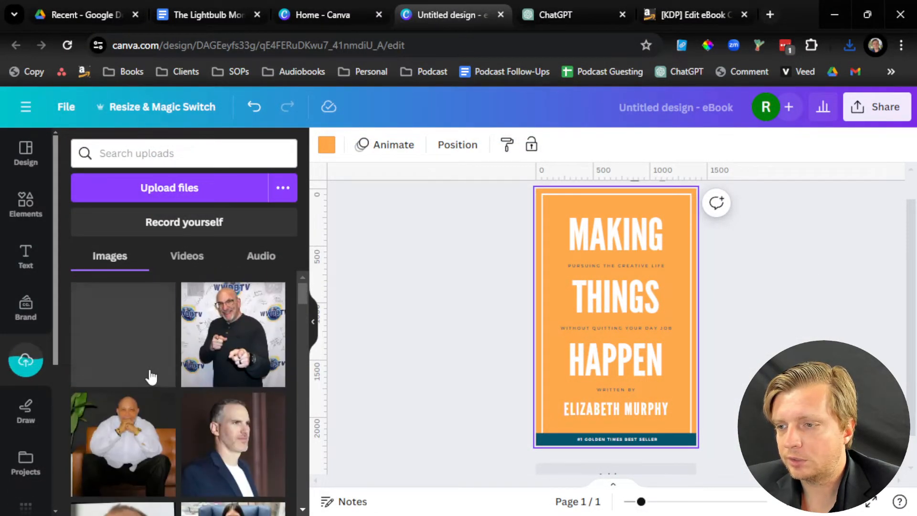
pyautogui.click(138, 324)
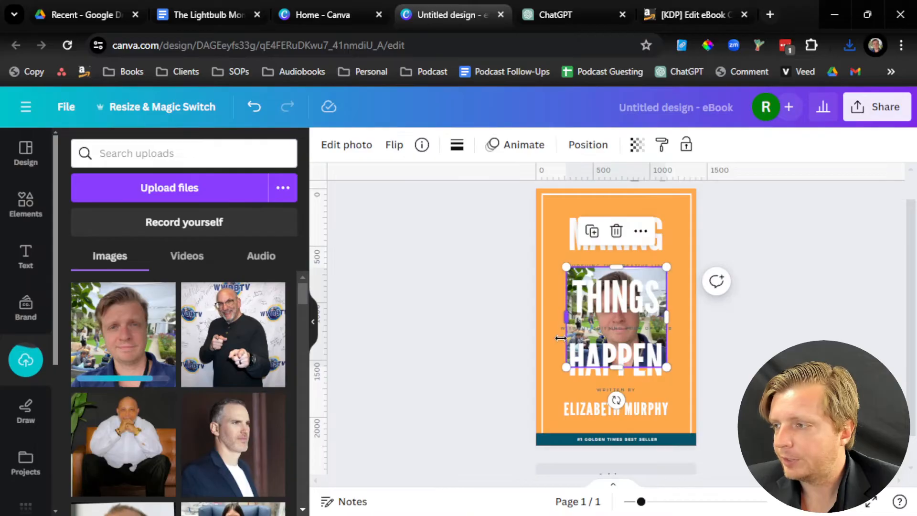
pyautogui.click(349, 145)
pyautogui.click(103, 233)
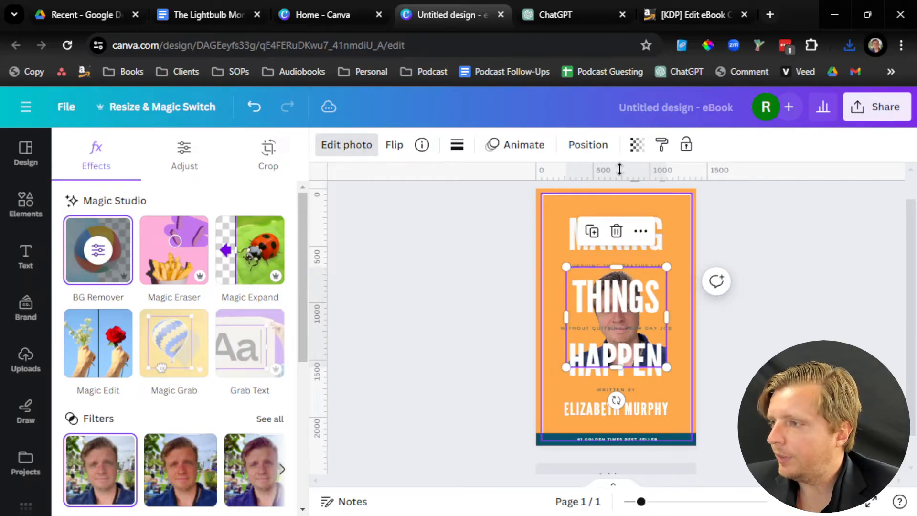
# Bring the portrait to the front and place it in the cover's bottom-right corner, enlarged to about 1210 × 1210 px.
pyautogui.click(589, 146)
pyautogui.click(142, 216)
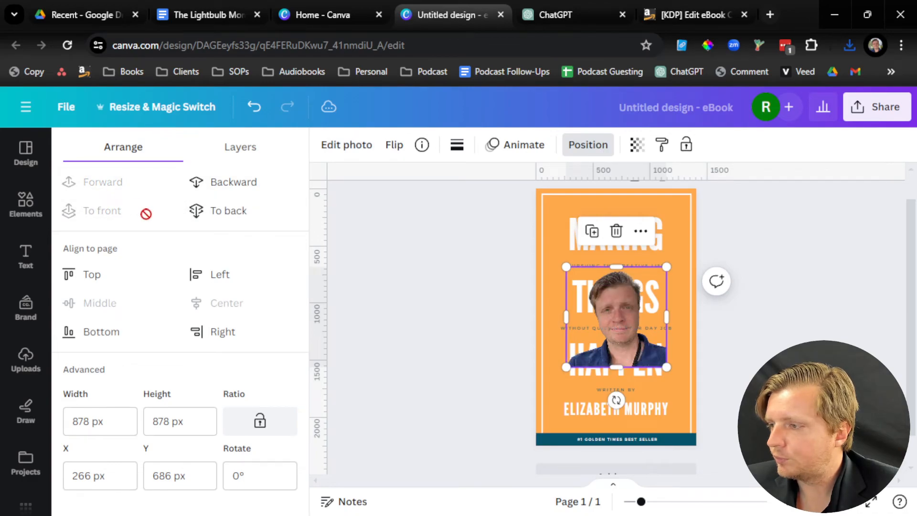
pyautogui.moveTo(611, 296); pyautogui.dragTo(643, 379)
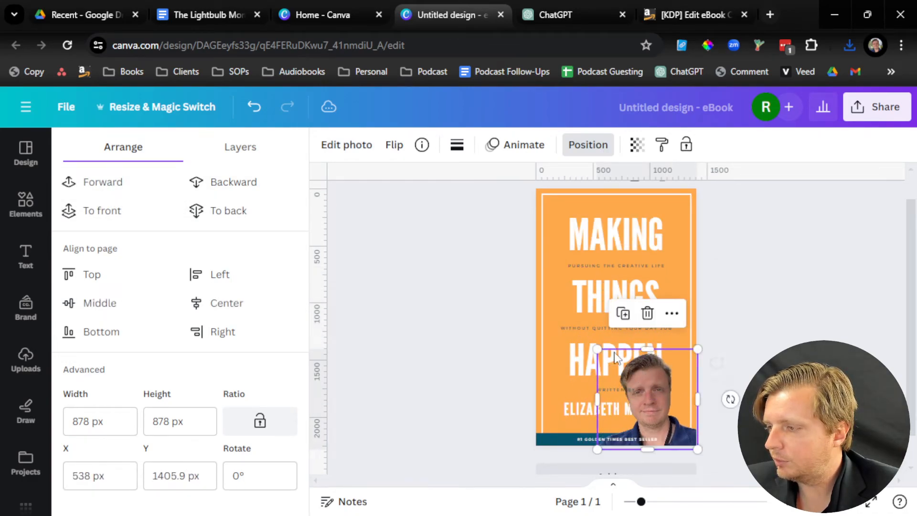
pyautogui.moveTo(598, 347); pyautogui.dragTo(561, 311)
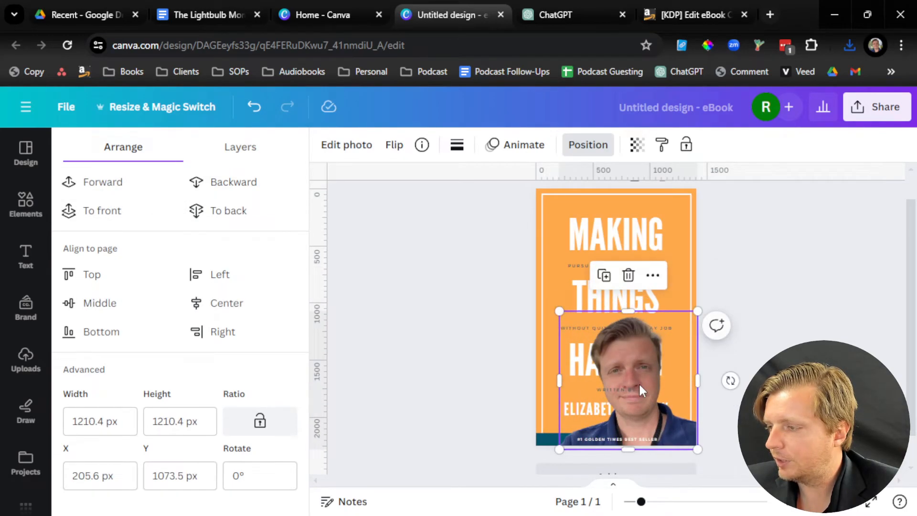
# Try placing the cover's portrait inside a plain circle frame from the basic-shape frames.
pyautogui.moveTo(637, 382); pyautogui.dragTo(622, 343)
pyautogui.click(27, 205)
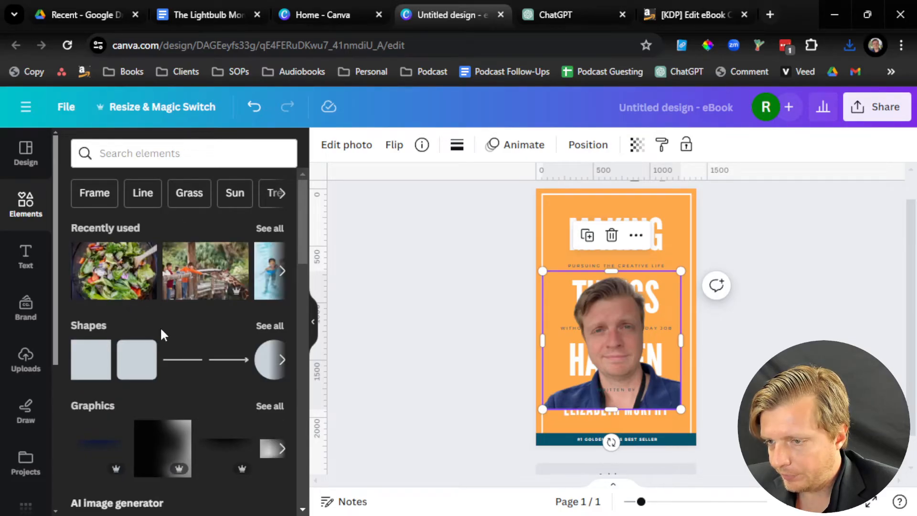
pyautogui.scroll(-6, 189, 368)
pyautogui.scroll(6, 188, 368)
pyautogui.scroll(-9, 189, 365)
pyautogui.scroll(-12, 190, 363)
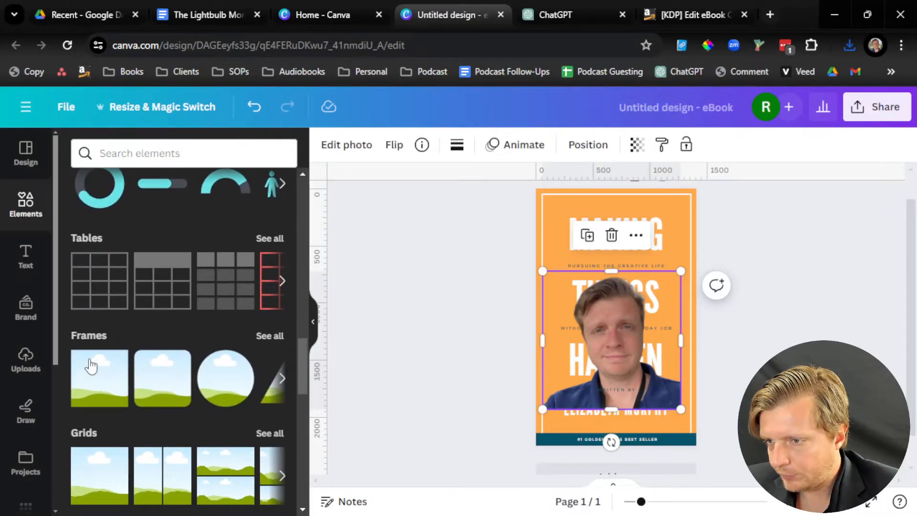
pyautogui.click(264, 336)
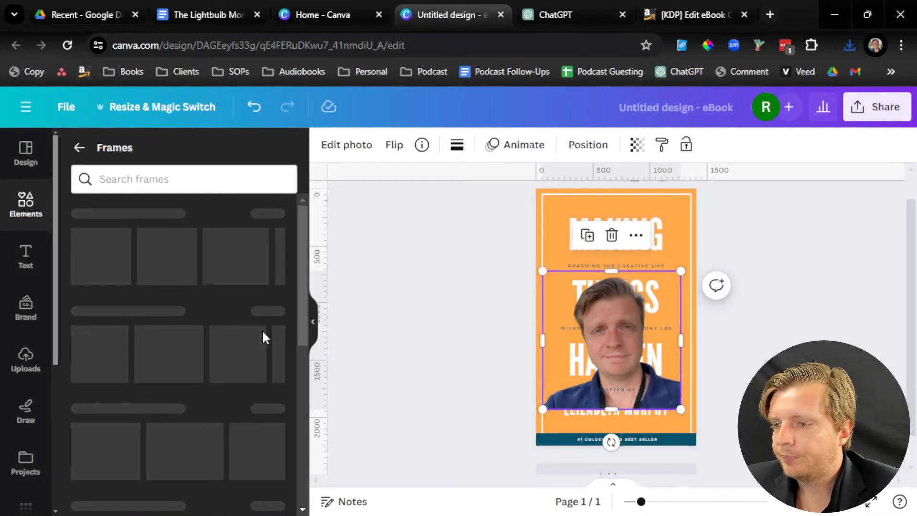
pyautogui.scroll(-3, 250, 363)
pyautogui.scroll(-3, 249, 370)
pyautogui.scroll(6, 250, 370)
pyautogui.click(219, 259)
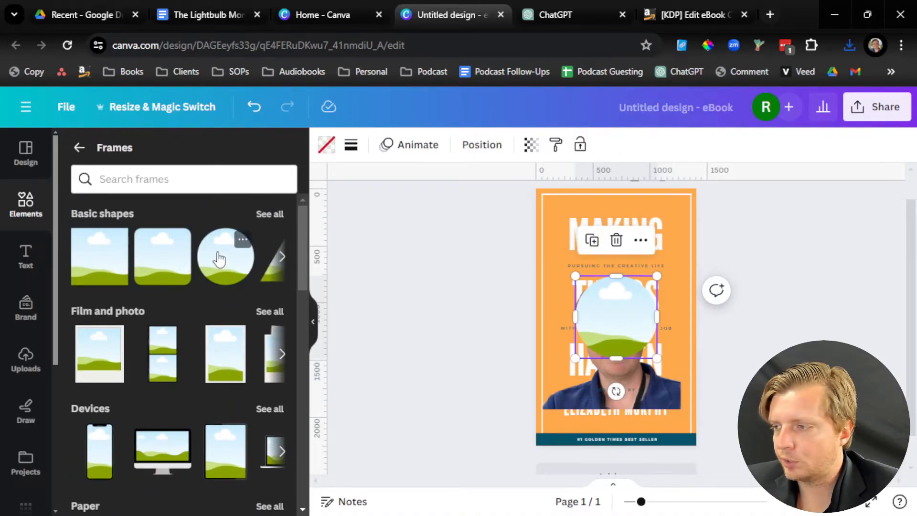
pyautogui.moveTo(619, 304); pyautogui.dragTo(649, 253)
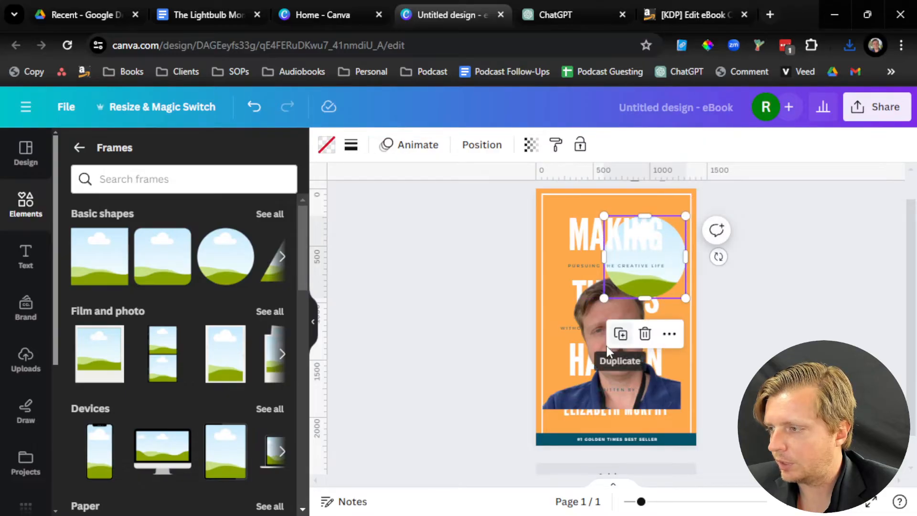
pyautogui.moveTo(589, 319); pyautogui.dragTo(613, 386)
pyautogui.hotkey('ctrl', 'z')
pyautogui.hotkey('ctrl', 'y')
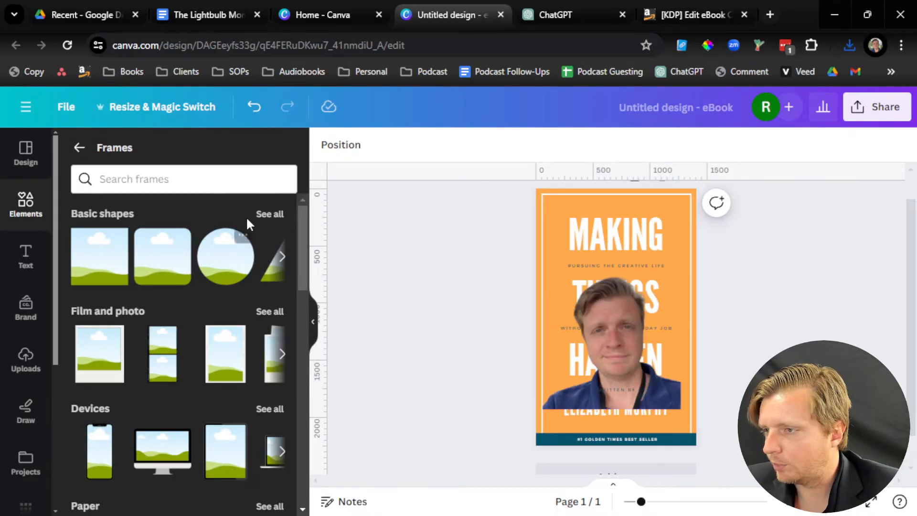
# Search the frames for "circle", add the circle frame with a thick white ring and place the portrait inside it.
pyautogui.click(274, 216)
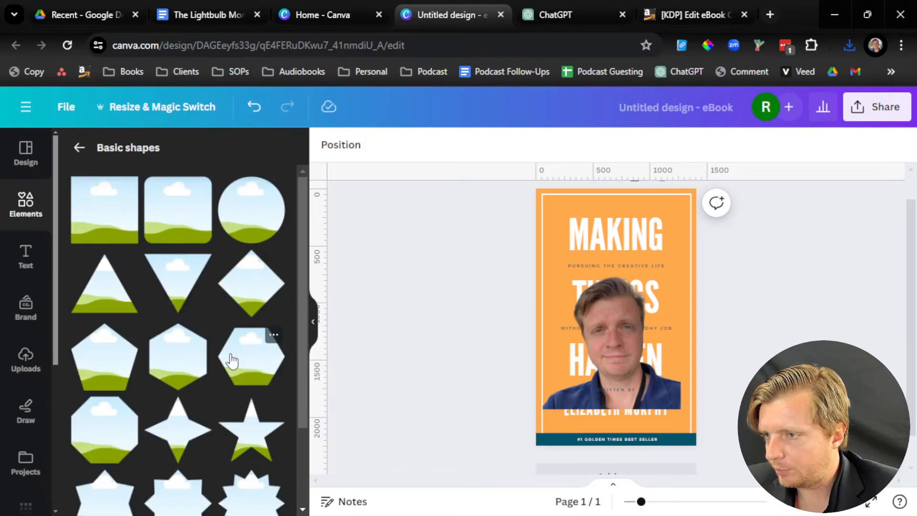
pyautogui.scroll(-5, 232, 362)
pyautogui.scroll(-3, 232, 363)
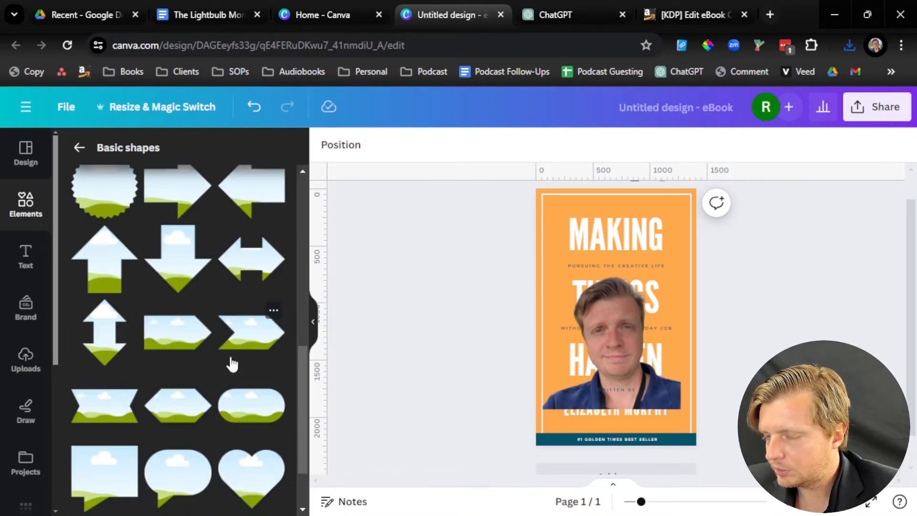
pyautogui.click(79, 147)
pyautogui.click(151, 174)
pyautogui.write('circle')
pyautogui.press('Return')
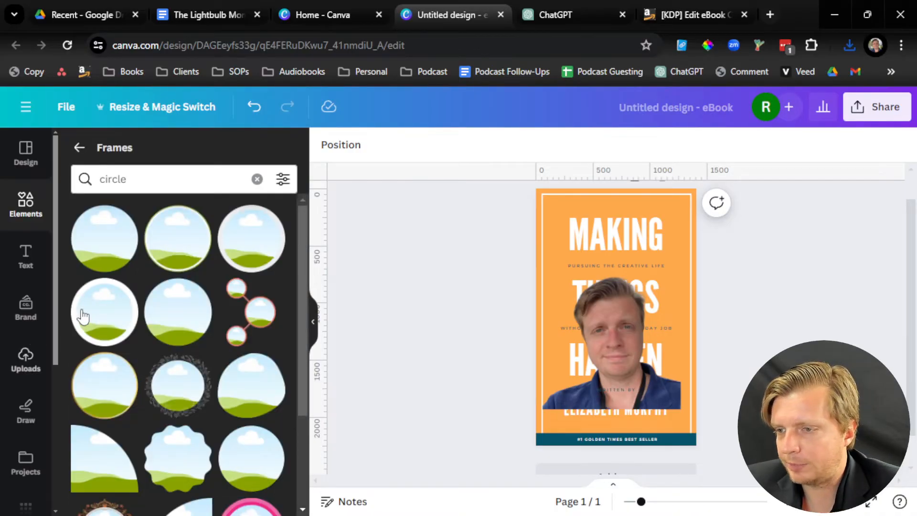
pyautogui.click(84, 312)
pyautogui.moveTo(637, 294); pyautogui.dragTo(673, 230)
pyautogui.moveTo(591, 343); pyautogui.dragTo(646, 375)
# Colour the portrait frame's ring white and its backdrop blue (#78a4df), and shift the frame slightly upward on the cover.
pyautogui.click(457, 145)
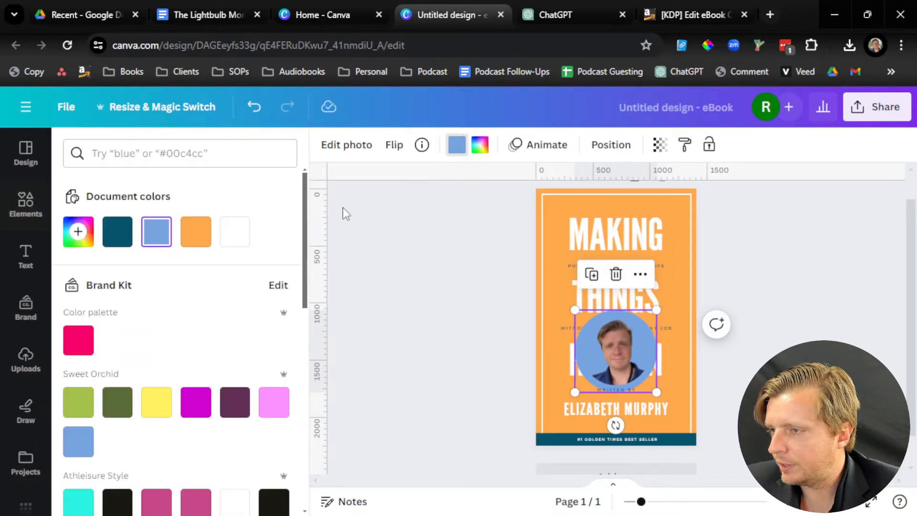
pyautogui.click(234, 232)
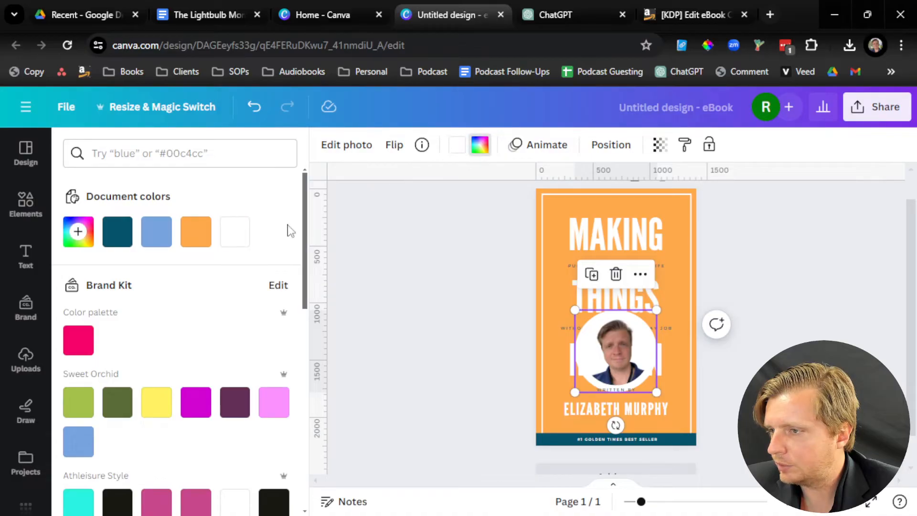
pyautogui.click(197, 232)
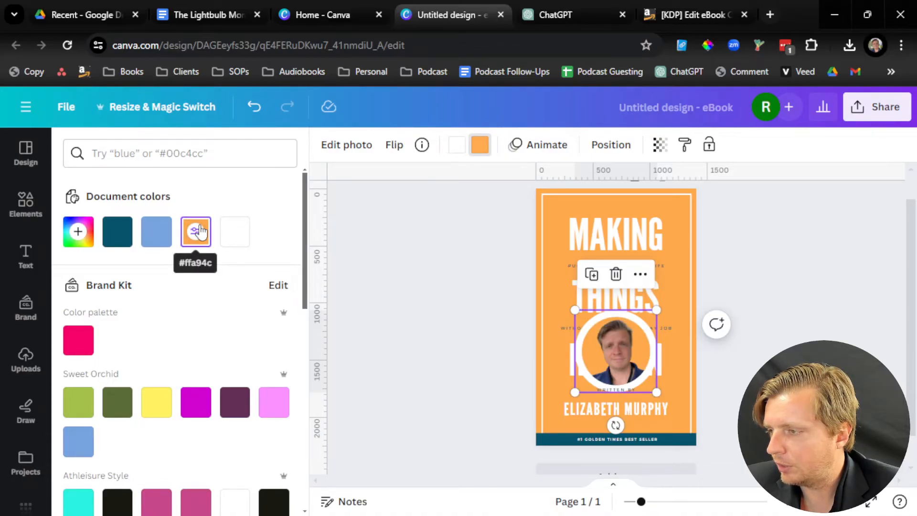
pyautogui.click(158, 230)
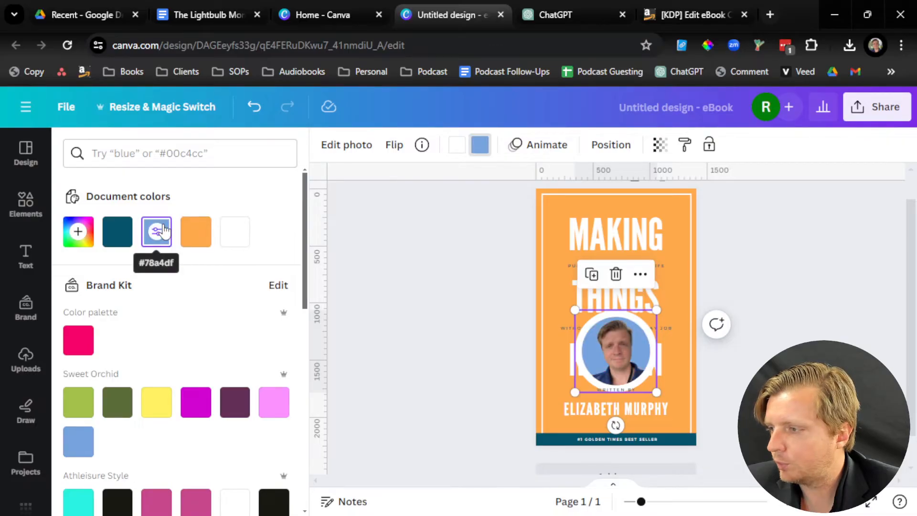
pyautogui.click(120, 233)
pyautogui.click(156, 231)
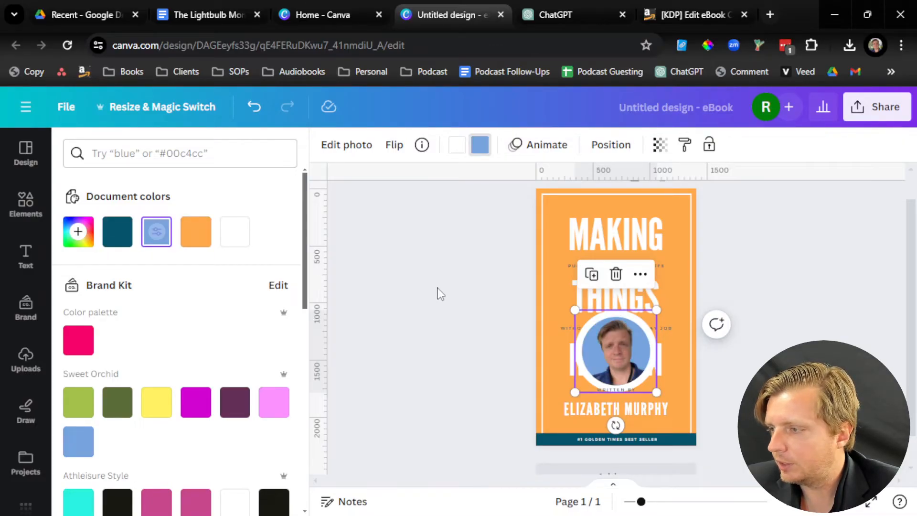
pyautogui.click(579, 345)
pyautogui.moveTo(614, 351)
pyautogui.mouseDown()
pyautogui.moveTo(611, 359)
pyautogui.moveTo(612, 342)
pyautogui.mouseUp()
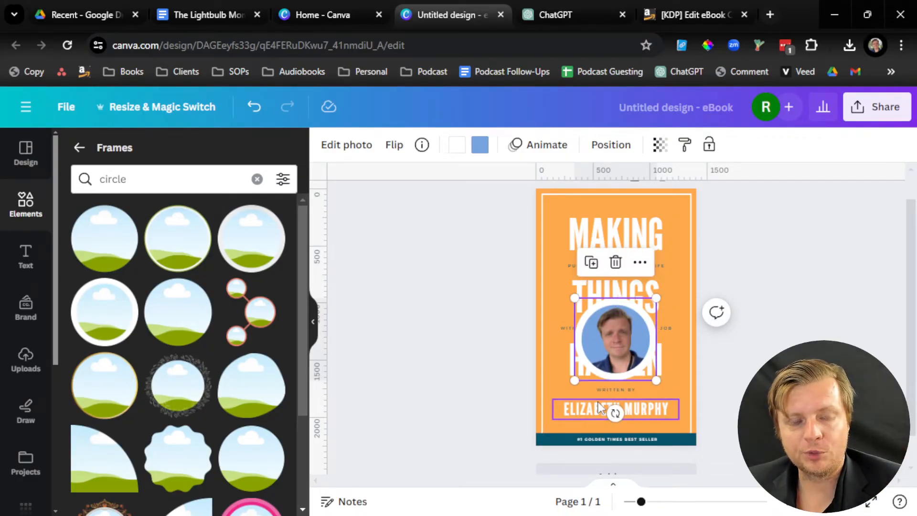
# Replace the sample author name below WRITTEN BY with the book author's full name in capitals.
pyautogui.click(574, 414)
pyautogui.click(574, 414)
pyautogui.write('ROBERT PLANK')
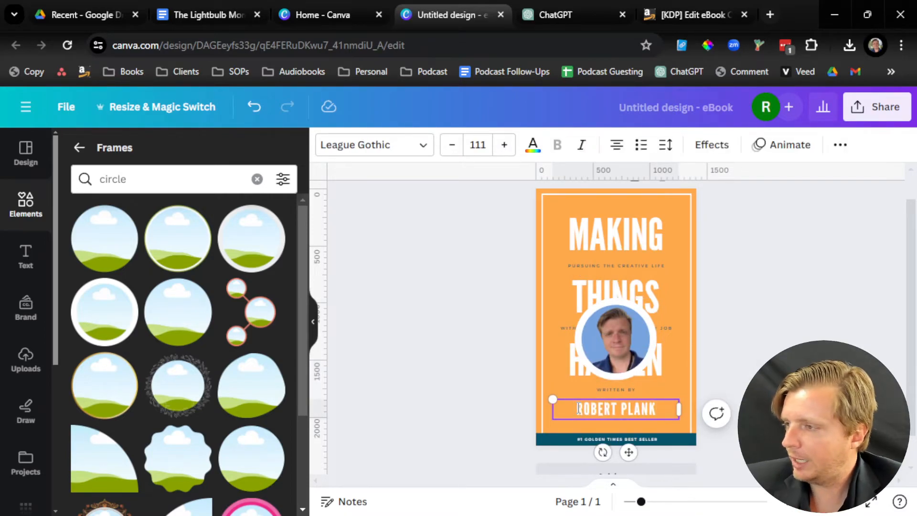
# Replace the title word MAKING with THE.
pyautogui.click(623, 248)
pyautogui.click(623, 247)
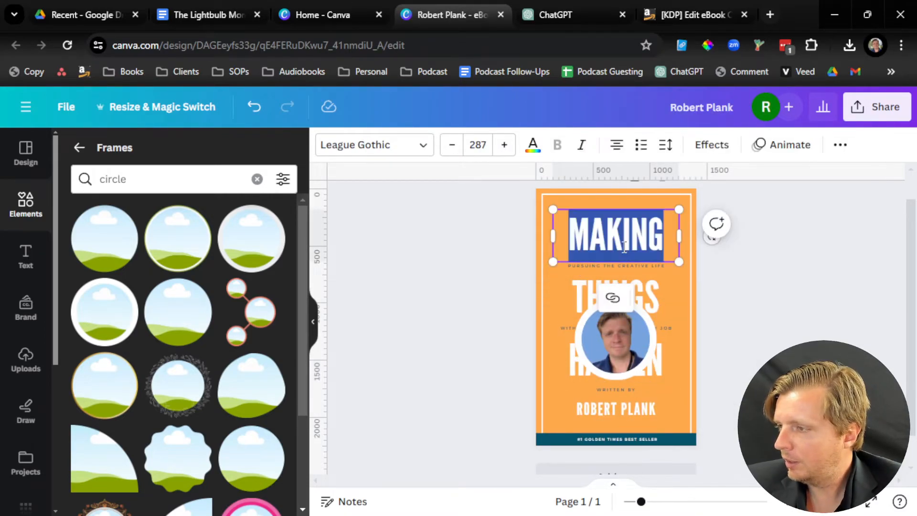
pyautogui.write('THE LIG')
pyautogui.press('BackSpace')
pyautogui.press('BackSpace')
pyautogui.press('BackSpace')
pyautogui.press('BackSpace')
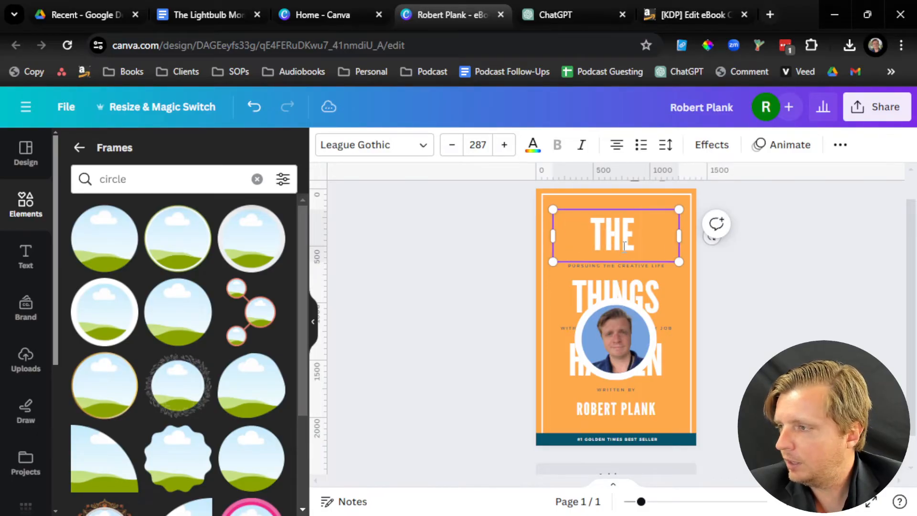
# Move the portrait frame down off the title, then replace THINGS with LIGHTBULB at font size 250.
pyautogui.moveTo(606, 326); pyautogui.dragTo(615, 373)
pyautogui.click(622, 294)
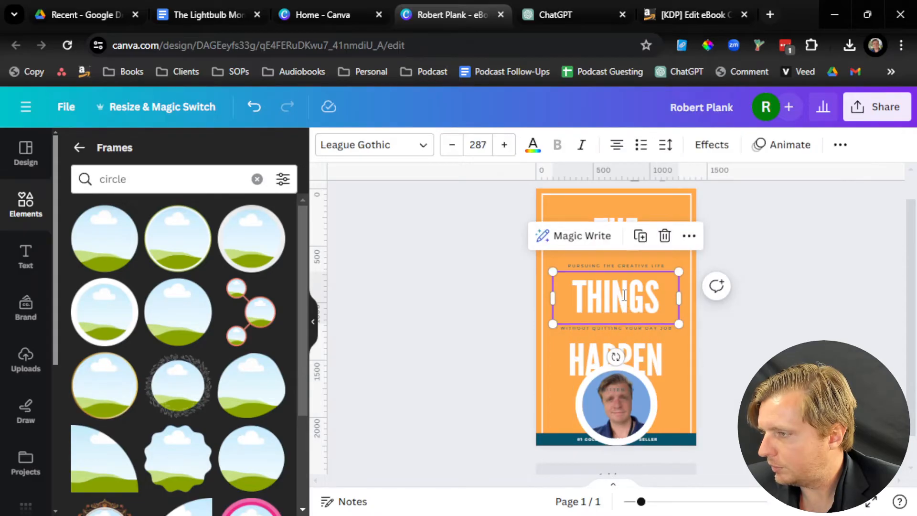
pyautogui.click(623, 294)
pyautogui.write('LIGHTBULB')
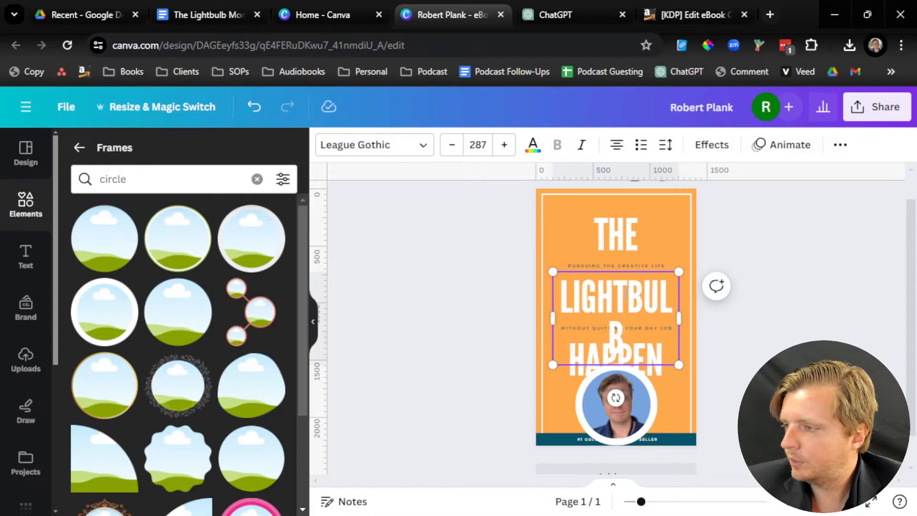
pyautogui.click(451, 144)
pyautogui.click(451, 144)
pyautogui.click(451, 144)
pyautogui.click(451, 144)
pyautogui.click(468, 143)
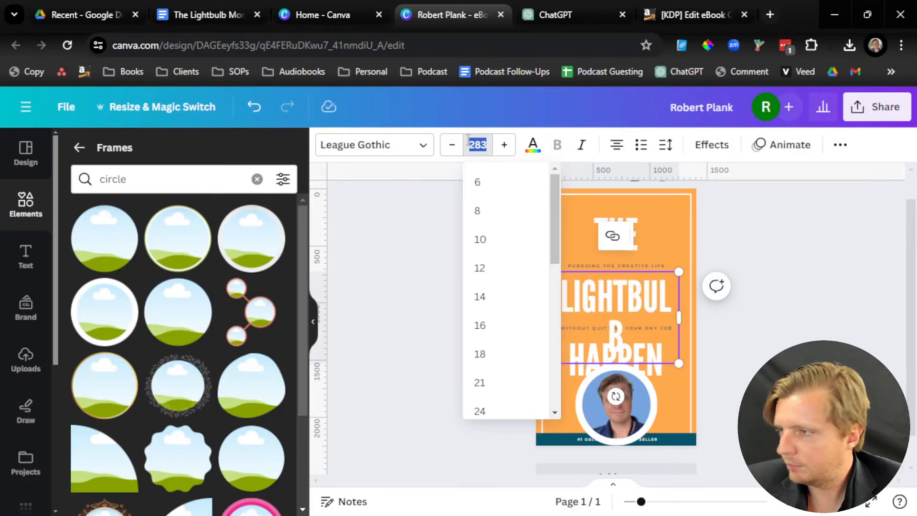
pyautogui.write('250')
pyautogui.press('Return')
# Replace the title word HAPPEN with MOMENT.
pyautogui.click(569, 366)
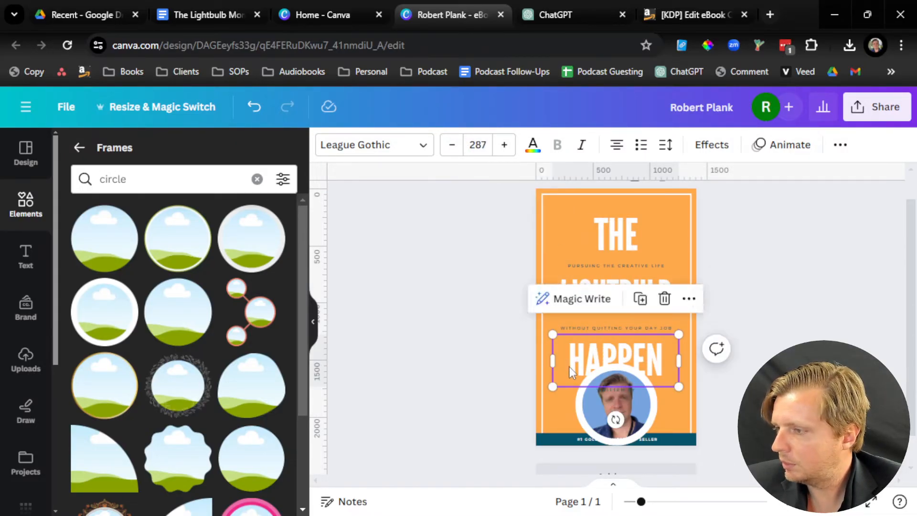
pyautogui.click(569, 366)
pyautogui.write('MOMENT')
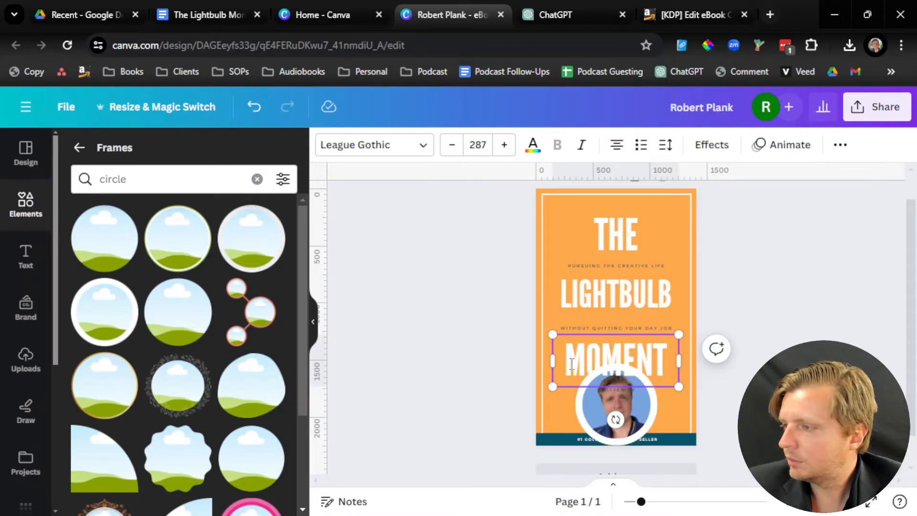
# Delete the subtitle lines PURSUING THE CREATIVE LIFE and WITHOUT QUITTING YOUR DAY JOB from the cover.
pyautogui.click(620, 266)
pyautogui.press('Delete')
pyautogui.click(599, 328)
pyautogui.press('Delete')
pyautogui.click(592, 440)
# Shrink the circular portrait and set it beside the word THE, shifting THE toward the cover's left edge.
pyautogui.click(677, 388)
pyautogui.moveTo(628, 396); pyautogui.dragTo(655, 236)
pyautogui.moveTo(603, 285); pyautogui.dragTo(583, 246)
pyautogui.moveTo(658, 229); pyautogui.dragTo(642, 240)
# Delete the #1 GOLDEN TIMES BEST SELLER text from the teal band at the cover's bottom.
pyautogui.click(769, 226)
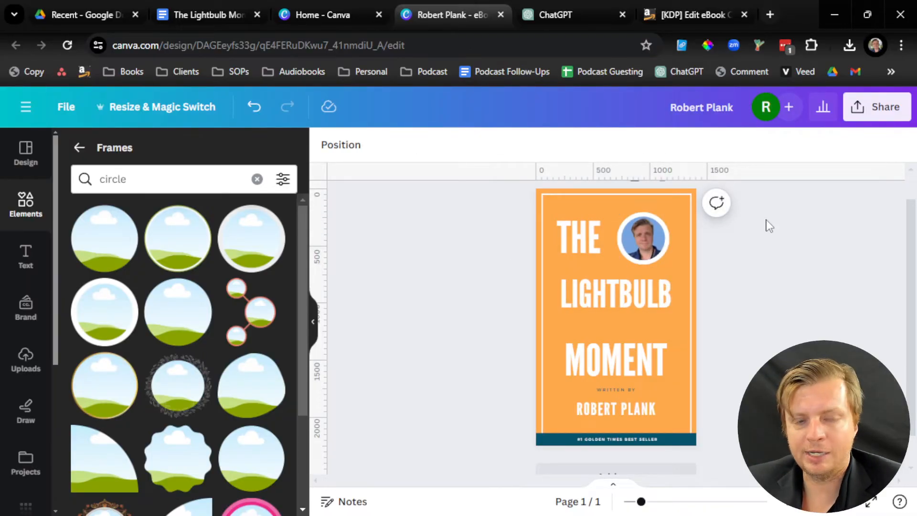
pyautogui.click(618, 439)
pyautogui.press('Delete')
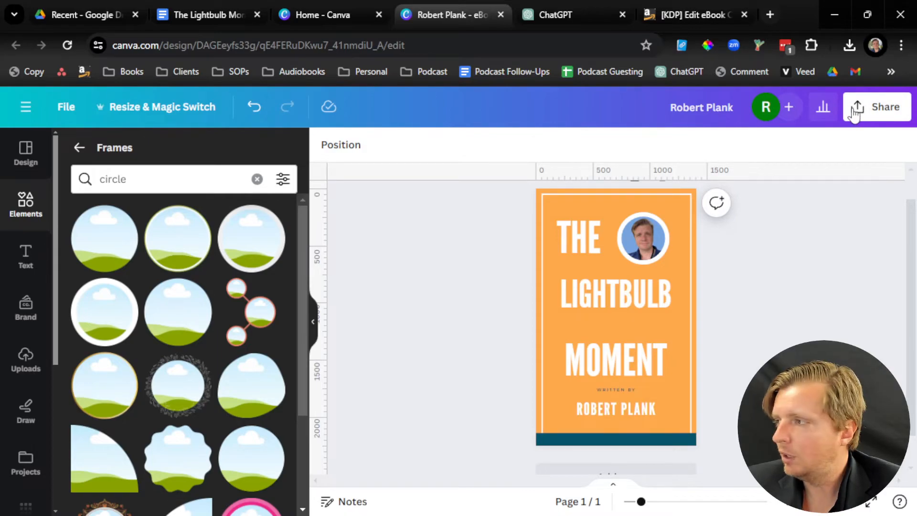
# Check the accepted cover formats on the KDP page and download the Canva cover as a JPG.
pyautogui.click(854, 114)
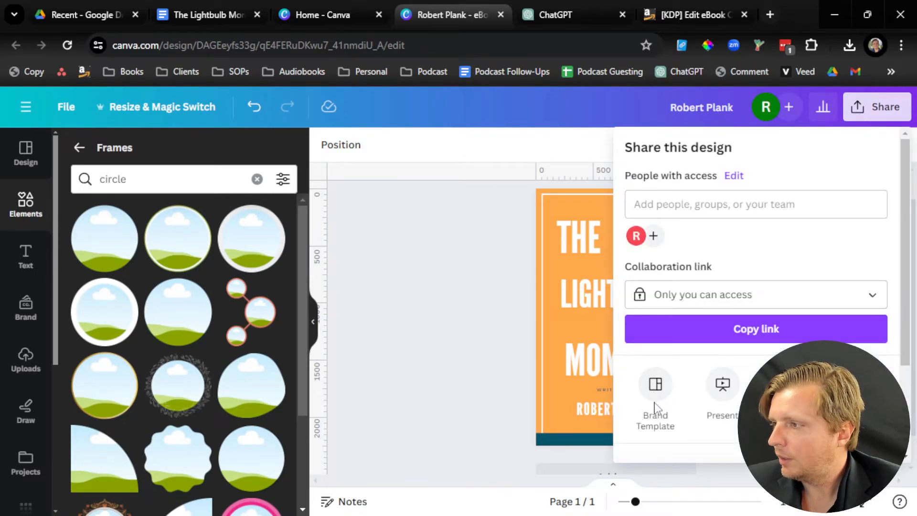
pyautogui.scroll(-3, 716, 256)
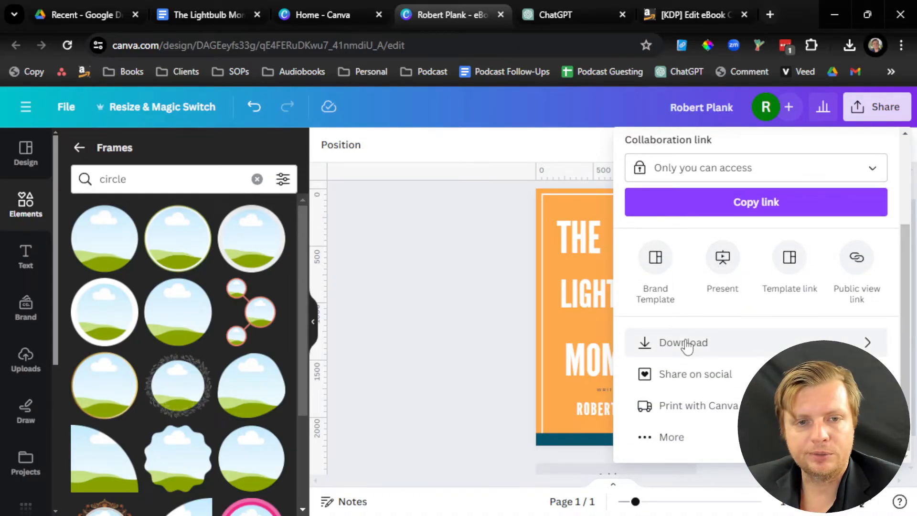
pyautogui.click(686, 344)
pyautogui.click(687, 211)
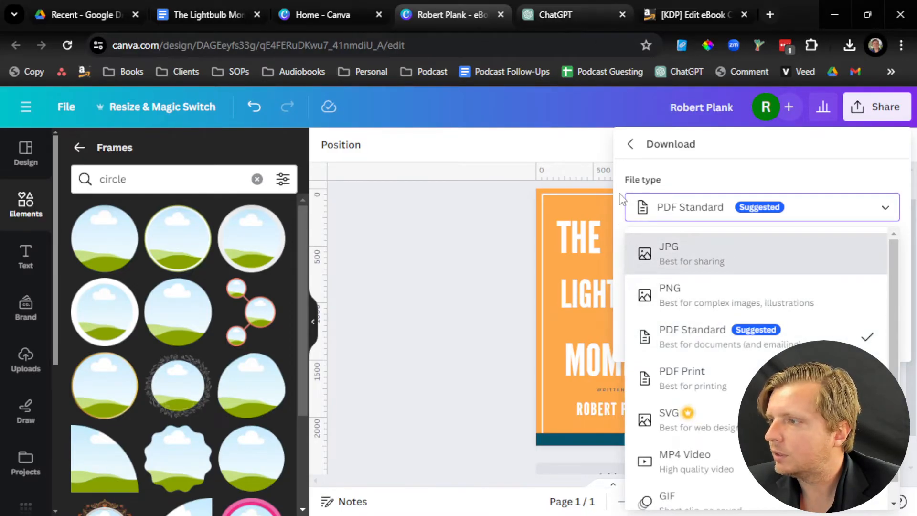
pyautogui.click(681, 11)
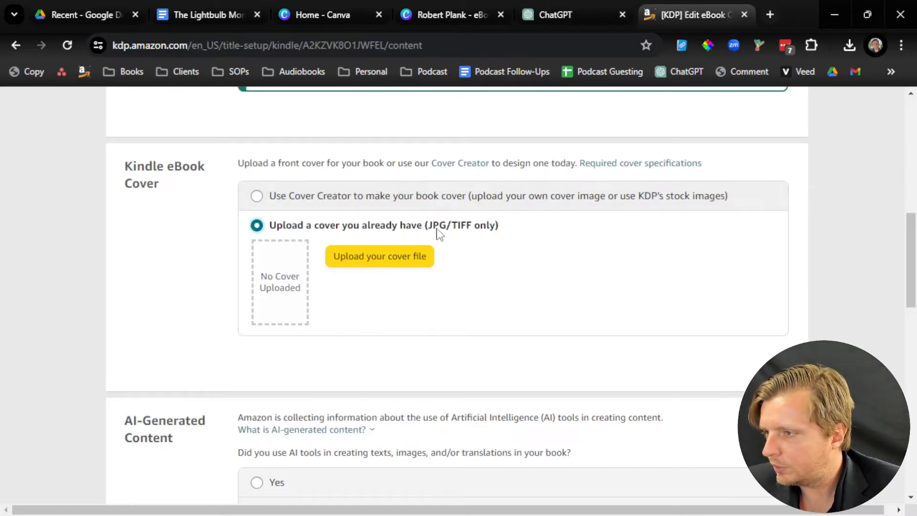
pyautogui.click(445, 11)
pyautogui.click(682, 221)
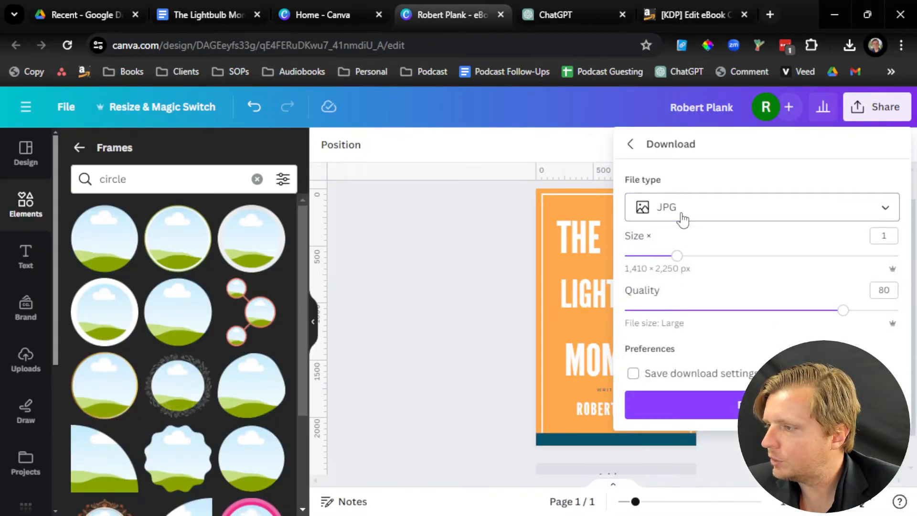
pyautogui.click(683, 401)
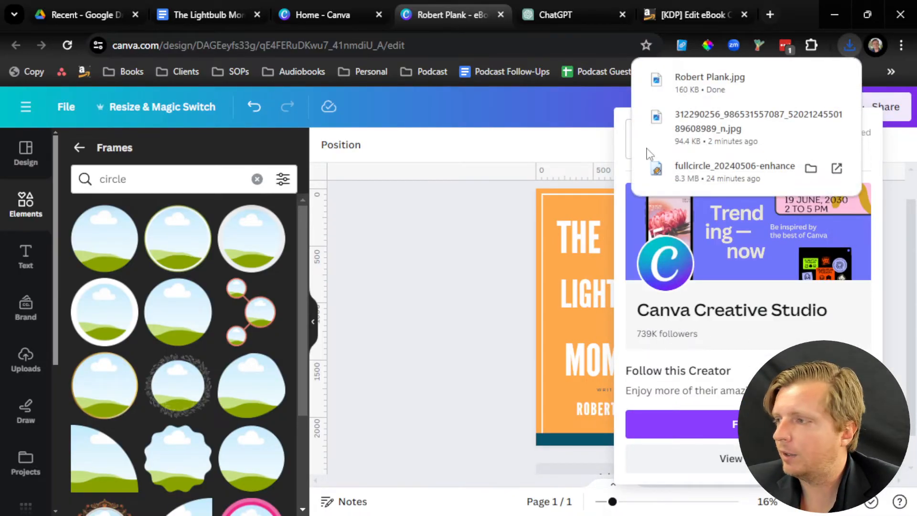
pyautogui.click(505, 208)
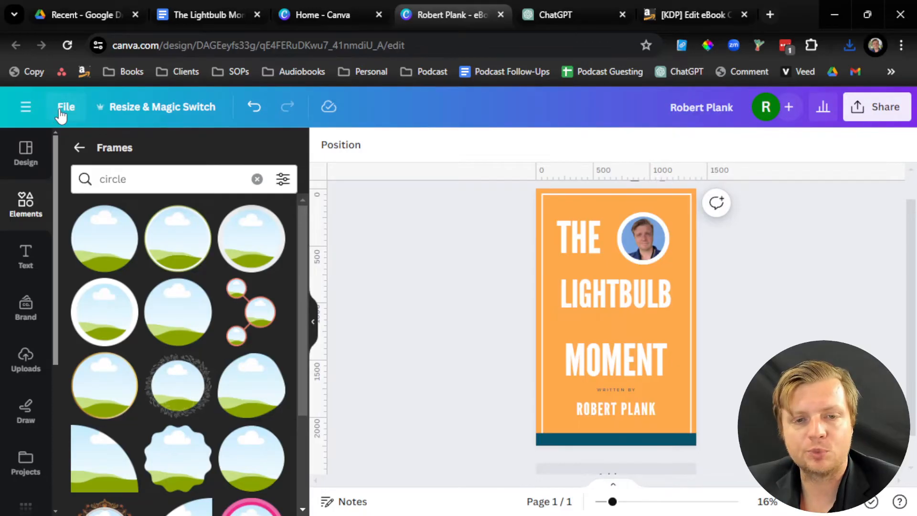
# Return to the Canva home page and open the recent design The Lightblub Moment V1.
pyautogui.click(29, 111)
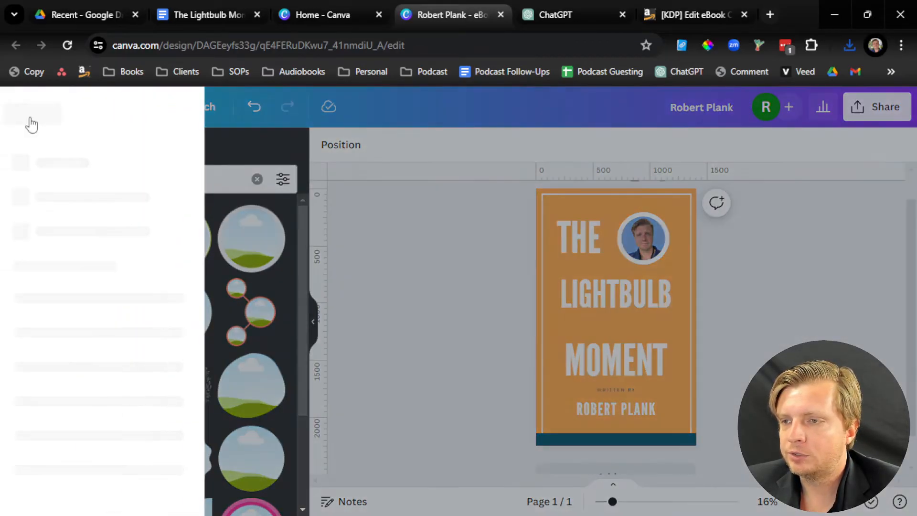
pyautogui.click(52, 188)
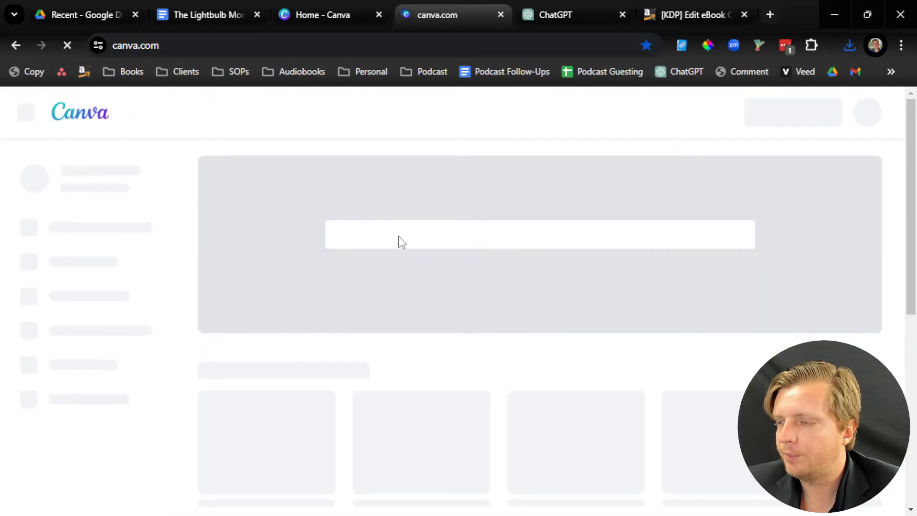
pyautogui.scroll(-5, 469, 332)
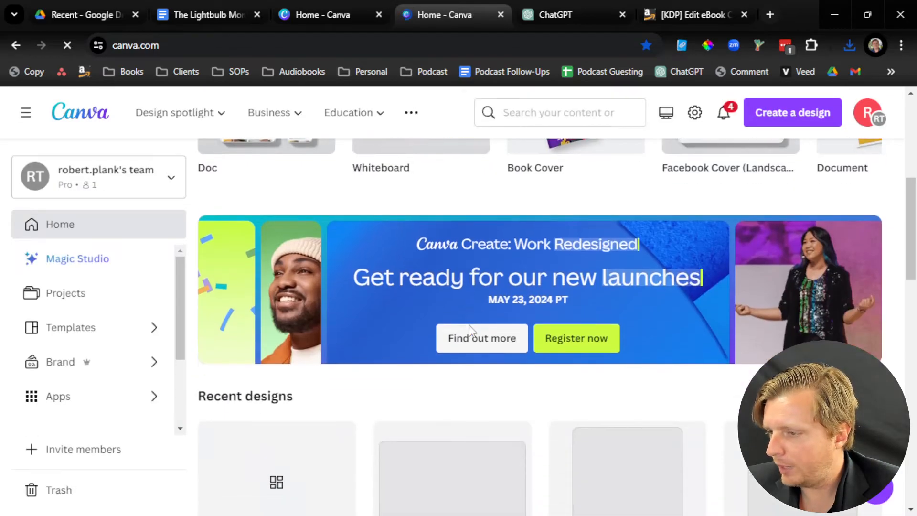
pyautogui.scroll(-5, 469, 330)
pyautogui.click(812, 256)
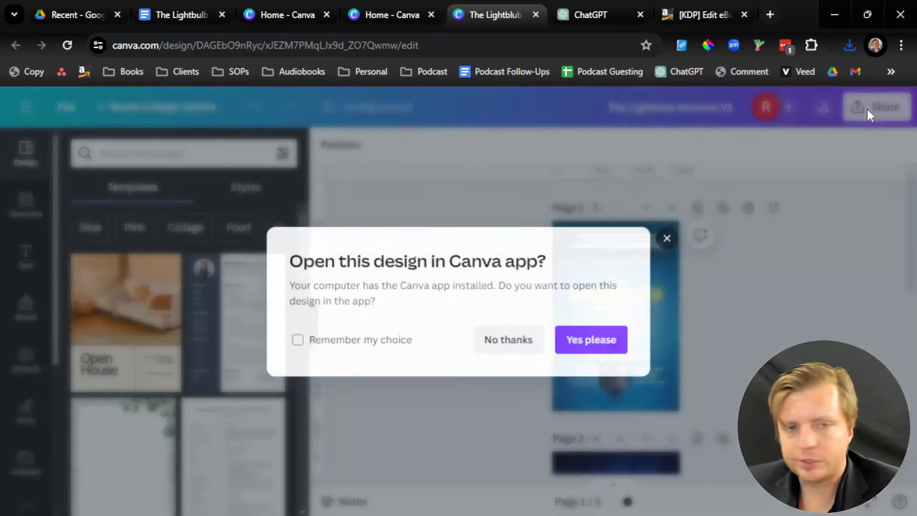
# Open the download settings for The Lightblub Moment V1 and set the file type to JPG.
pyautogui.click(867, 109)
pyautogui.click(868, 116)
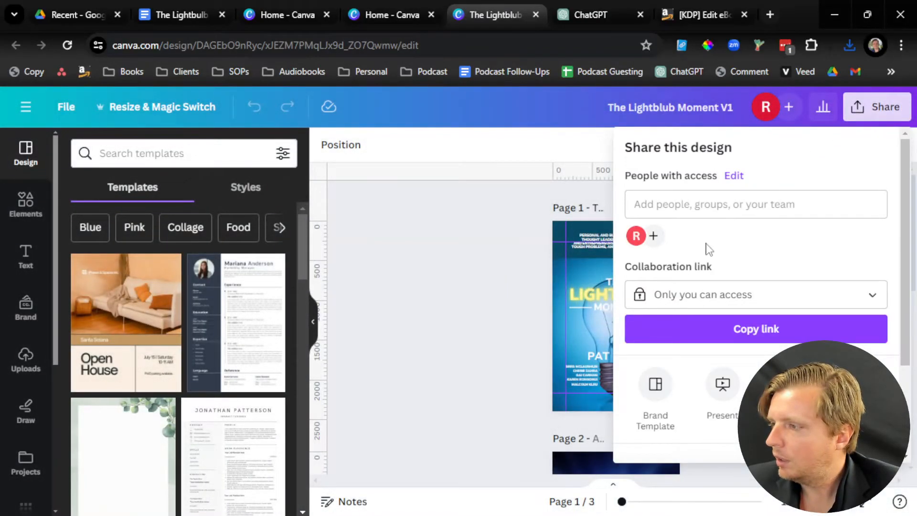
pyautogui.scroll(-3, 720, 382)
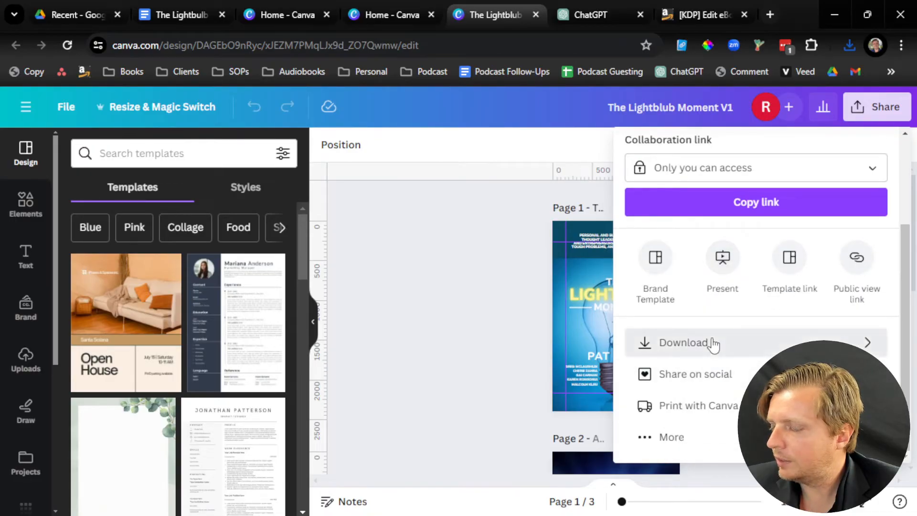
pyautogui.click(678, 342)
pyautogui.click(682, 210)
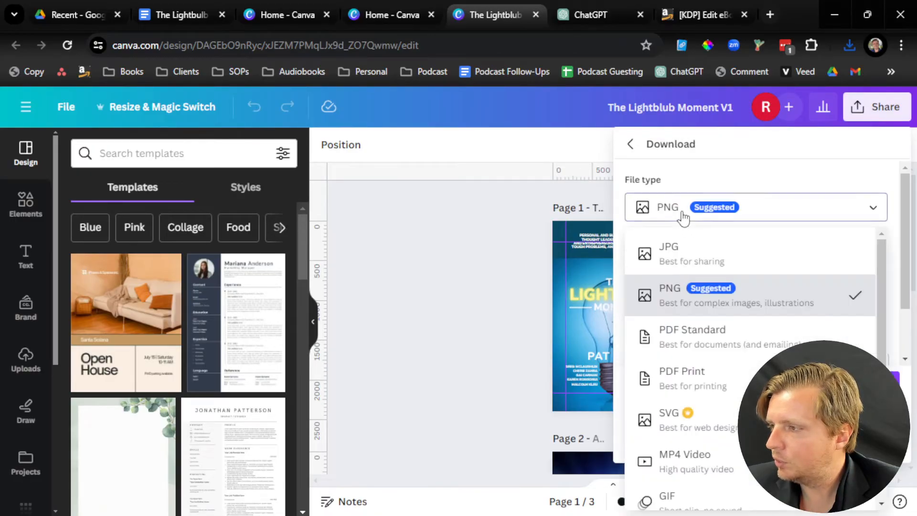
pyautogui.click(686, 257)
# Limit the export to Page 1, the front cover, and download it.
pyautogui.scroll(-2, 707, 362)
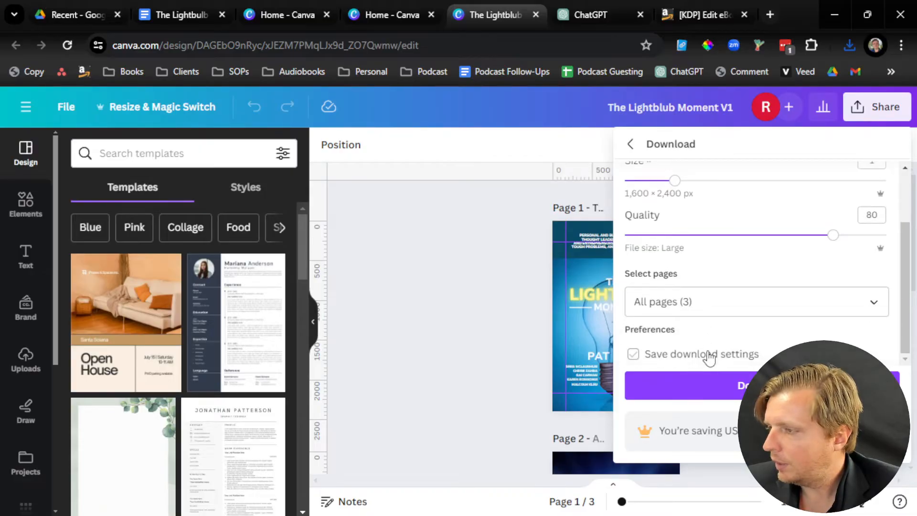
pyautogui.click(710, 301)
pyautogui.click(862, 117)
pyautogui.click(859, 186)
pyautogui.click(713, 300)
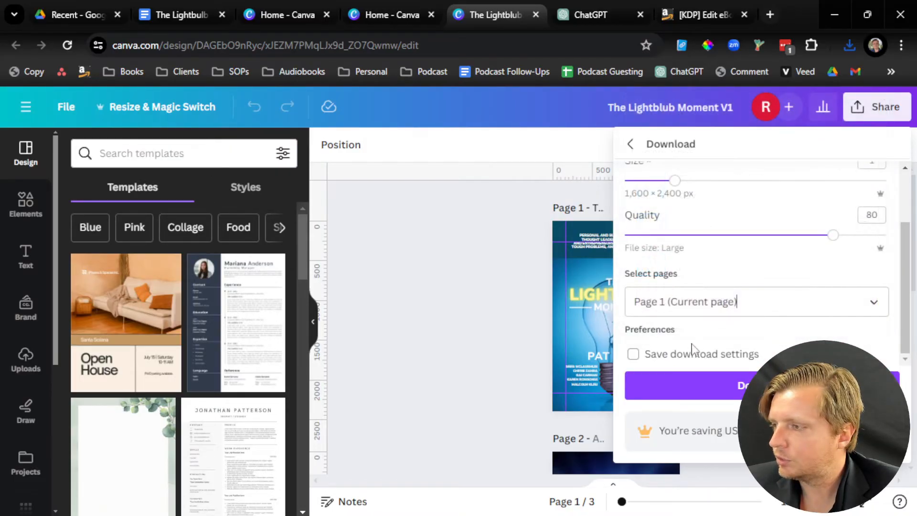
pyautogui.click(677, 385)
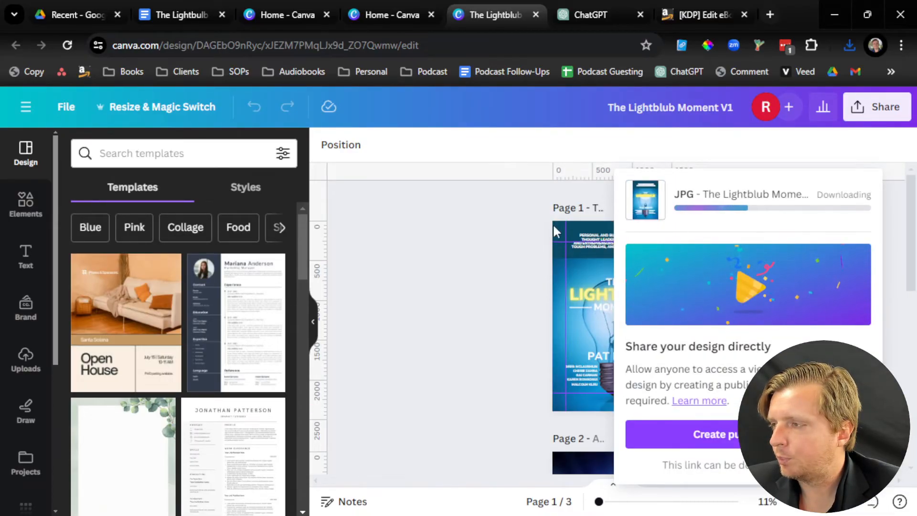
# Switch to the KDP page and upload The Lightbulb Moment cover.jpg from Downloads as the Kindle eBook cover.
pyautogui.click(679, 17)
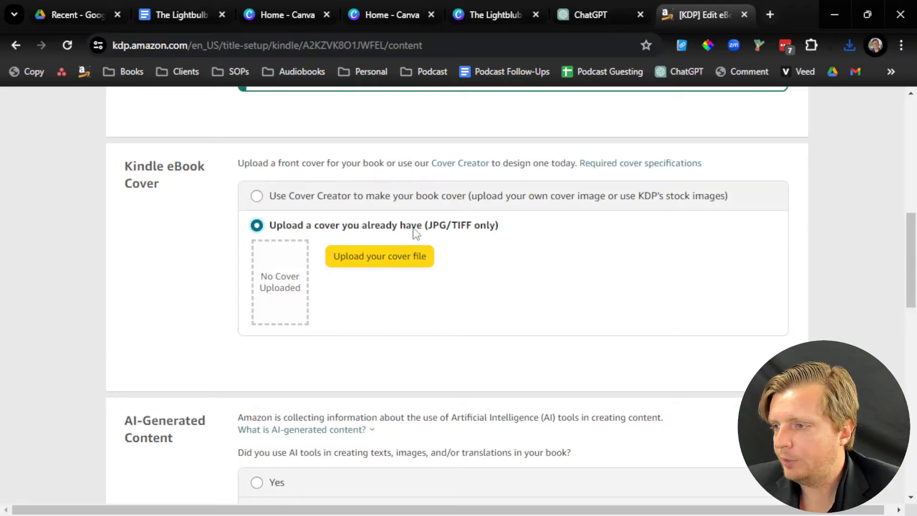
pyautogui.click(392, 270)
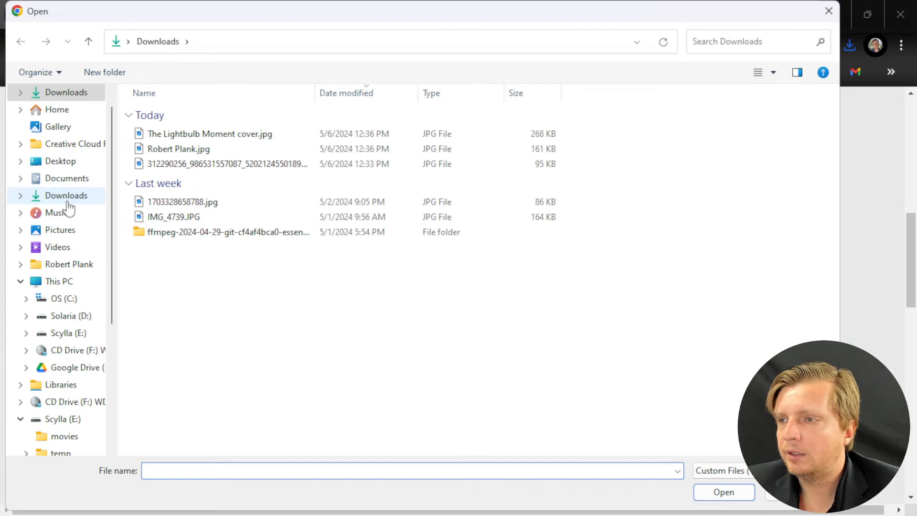
pyautogui.doubleClick(181, 134)
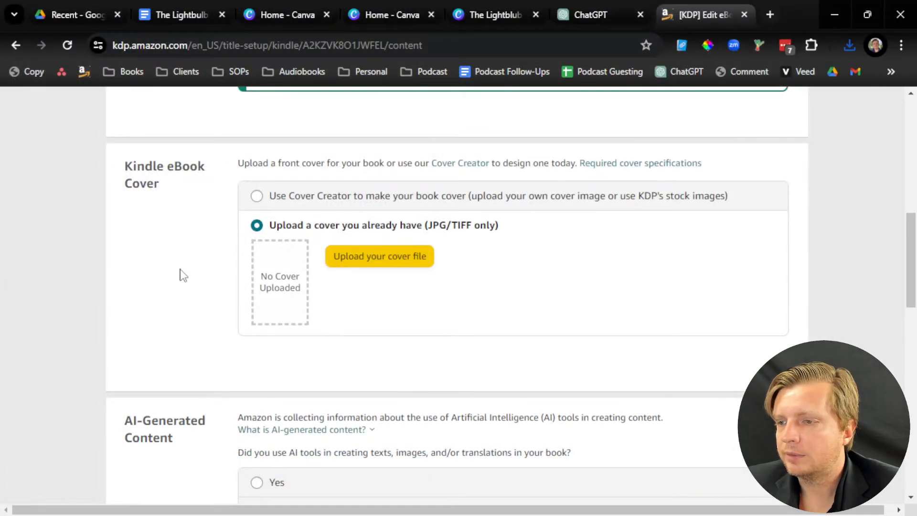
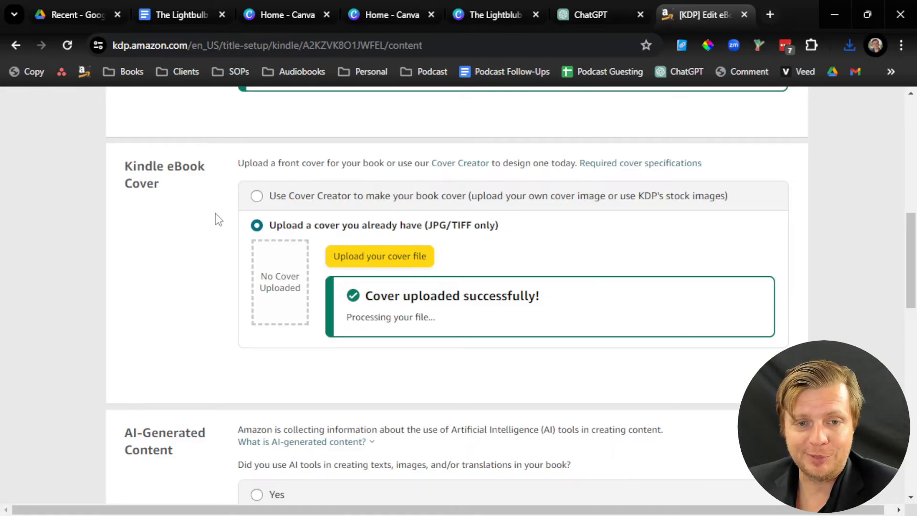
# Review the manuscript and cover upload status, and answer No to the question about using AI tools in the book.
pyautogui.scroll(-3, 296, 299)
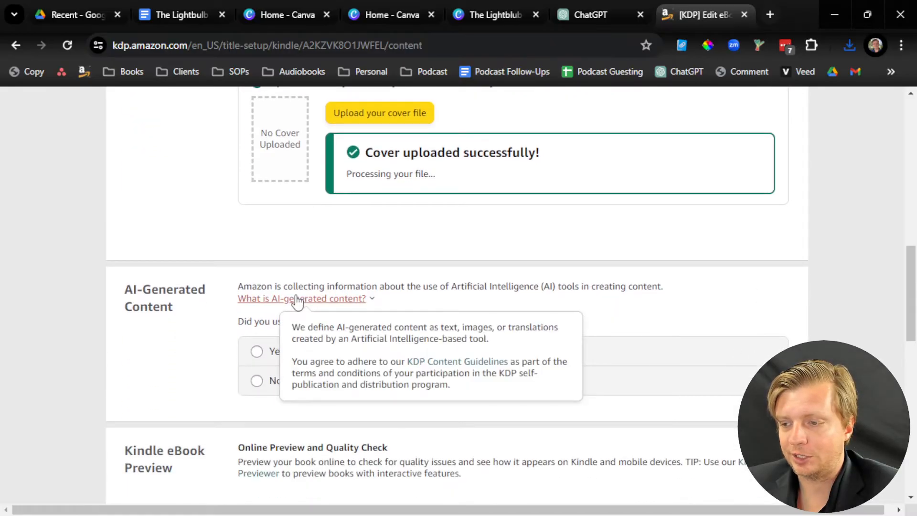
pyautogui.scroll(8, 296, 298)
pyautogui.scroll(2, 296, 301)
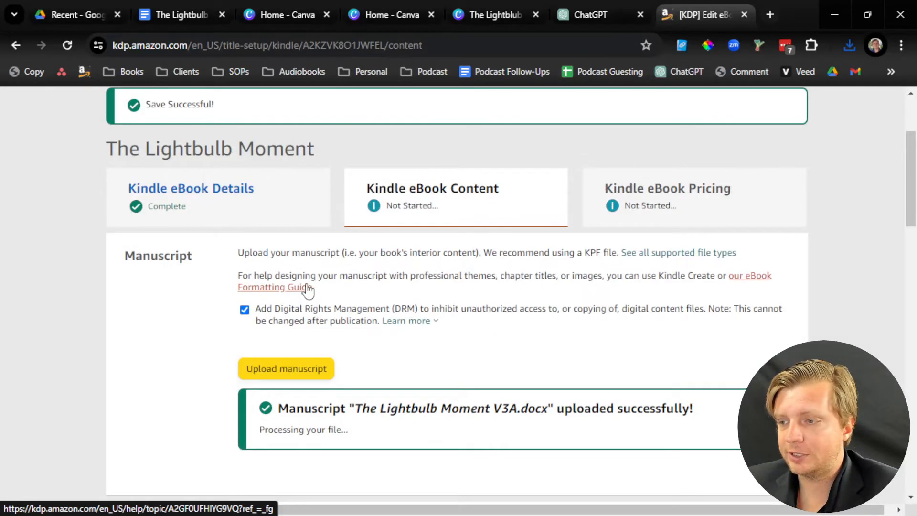
pyautogui.scroll(-3, 308, 289)
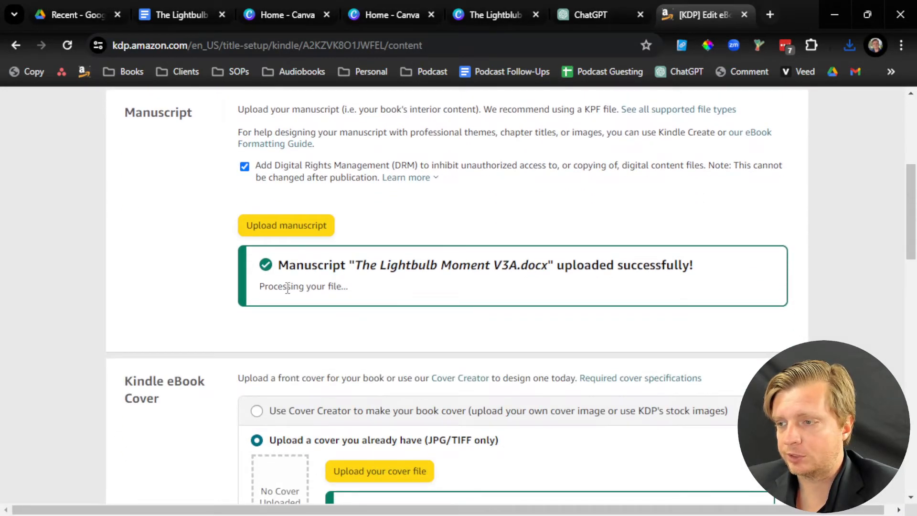
pyautogui.scroll(-6, 334, 303)
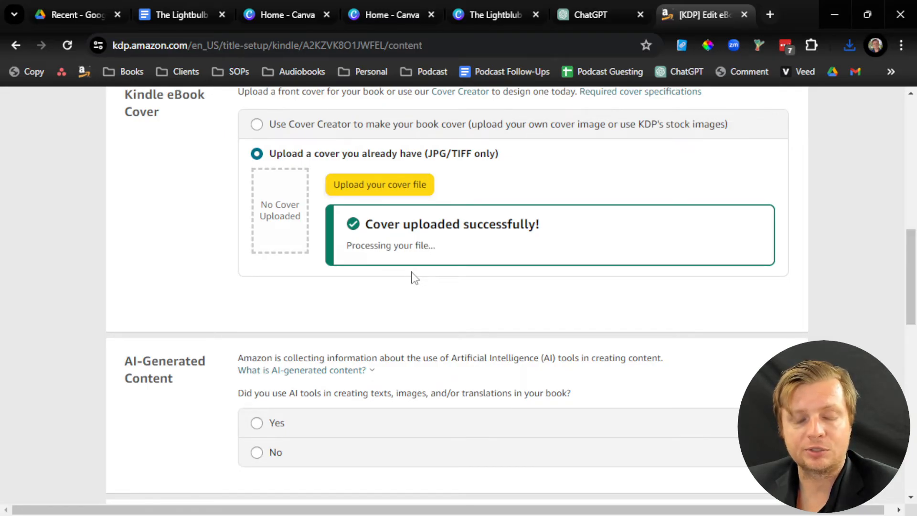
pyautogui.scroll(-3, 372, 267)
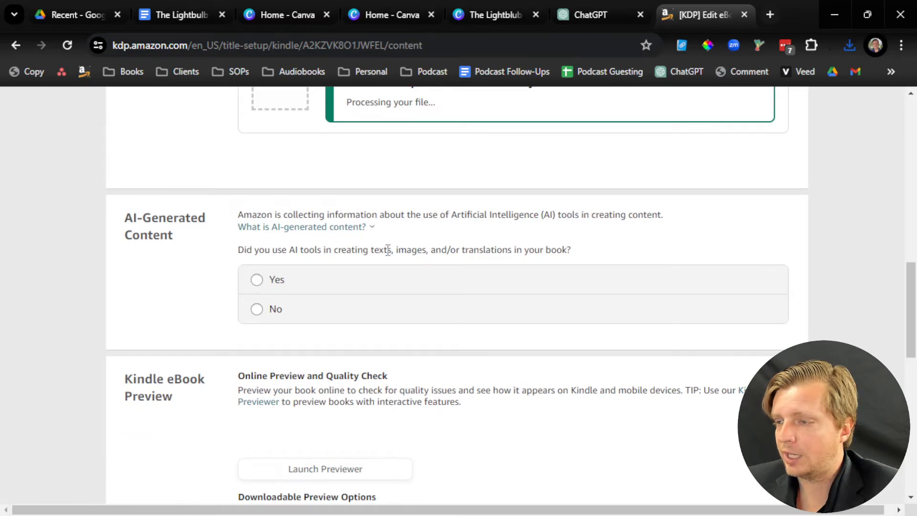
pyautogui.moveTo(381, 250); pyautogui.dragTo(512, 249)
pyautogui.click(483, 252)
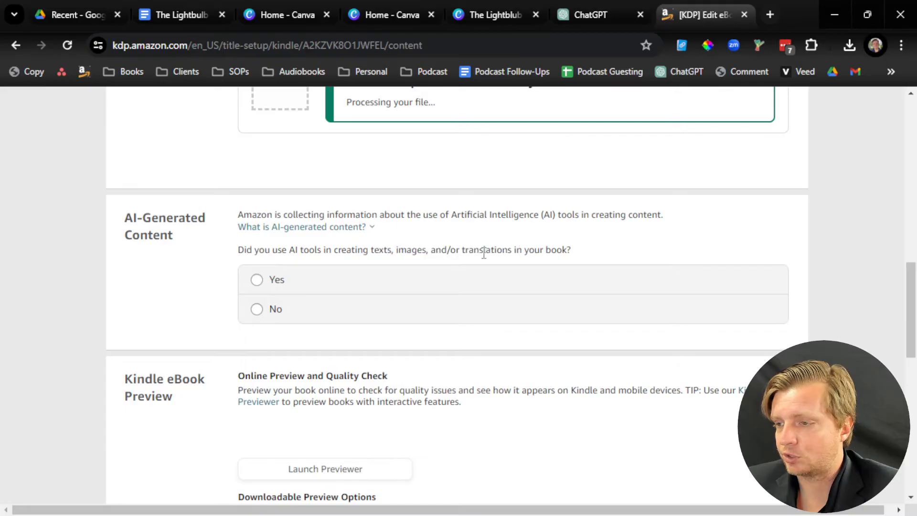
pyautogui.click(266, 310)
# Check the file conversion status and launch the online previewer for the eBook.
pyautogui.scroll(-3, 272, 317)
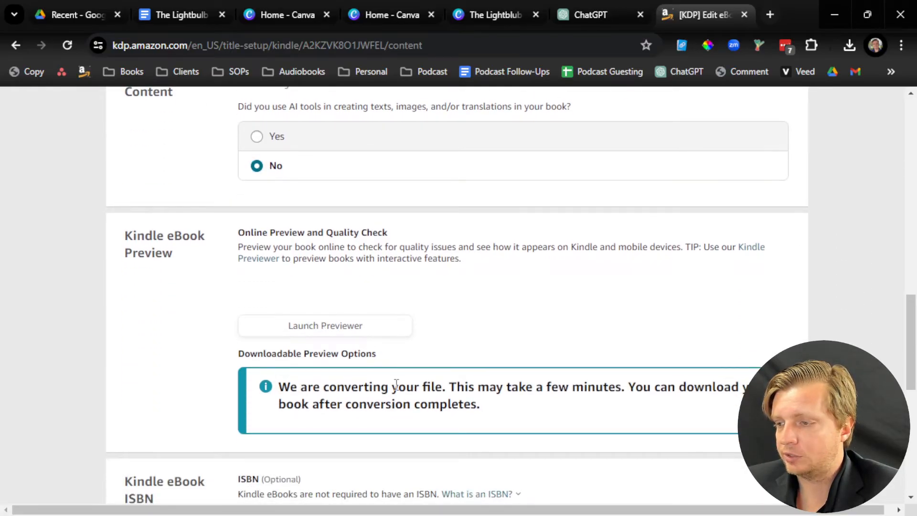
pyautogui.scroll(10, 343, 352)
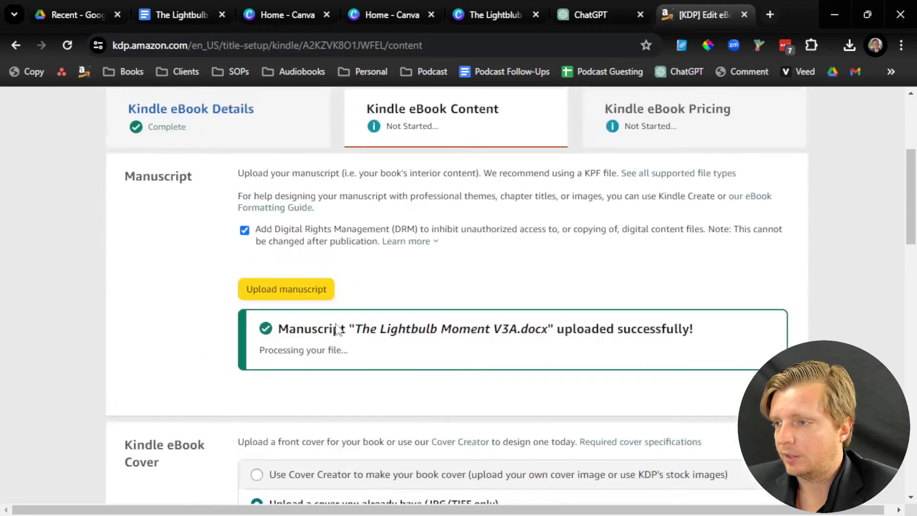
pyautogui.scroll(-10, 339, 344)
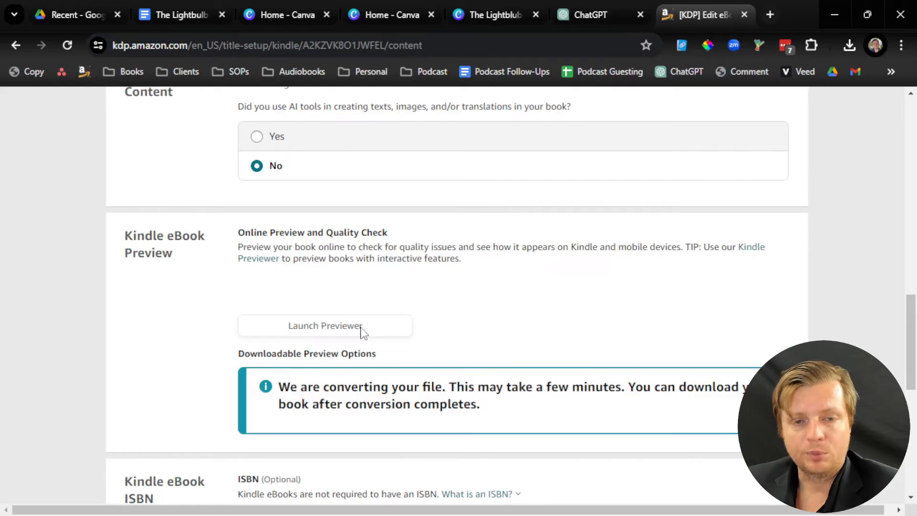
pyautogui.scroll(-3, 365, 334)
pyautogui.scroll(1, 368, 341)
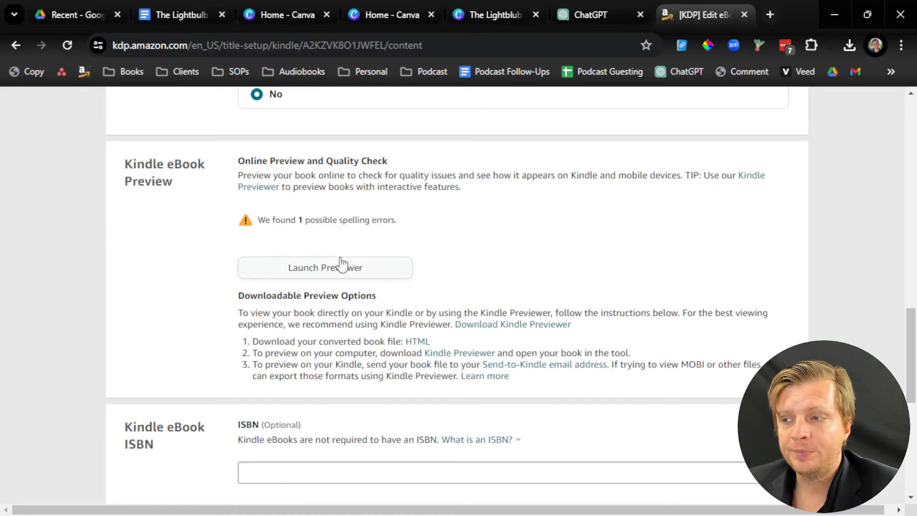
pyautogui.click(364, 275)
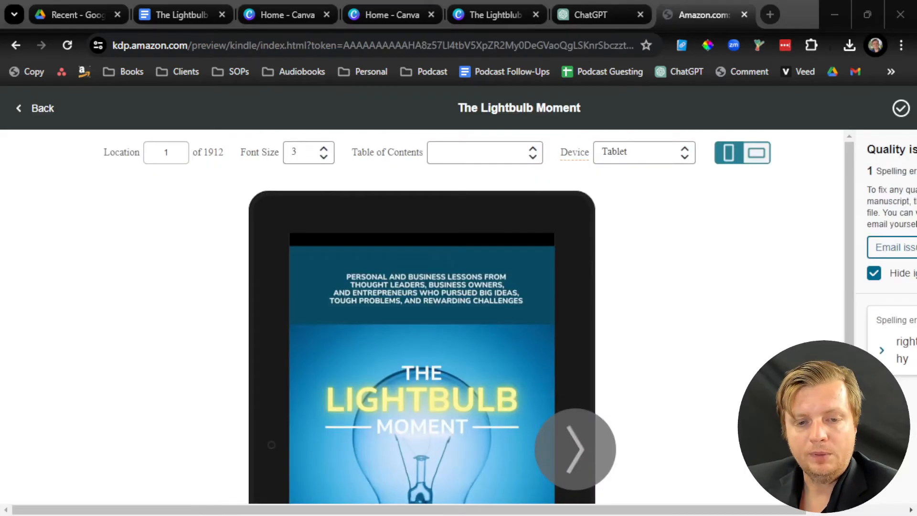
pyautogui.scroll(-3, 503, 205)
pyautogui.scroll(1, 492, 245)
pyautogui.scroll(2, 436, 314)
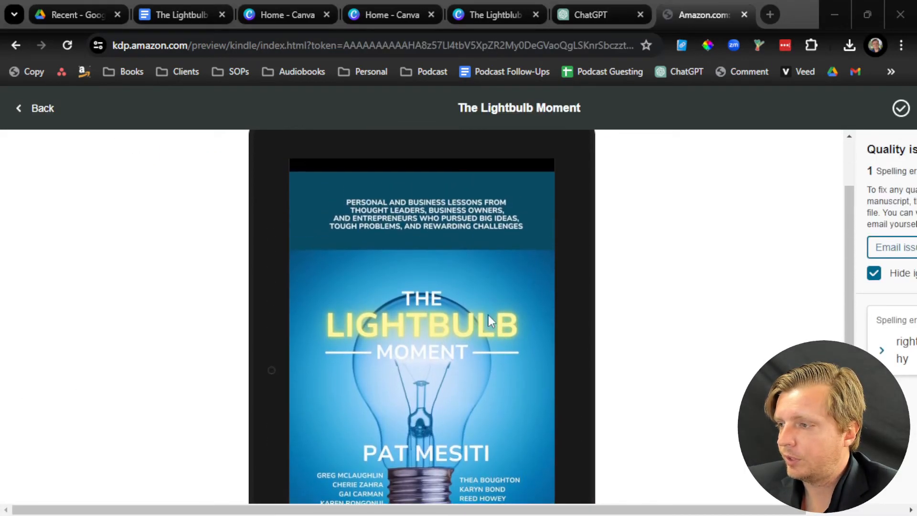
# Page forward from the cover in the book preview and refresh the previewer.
pyautogui.click(575, 379)
pyautogui.click(576, 378)
pyautogui.click(576, 379)
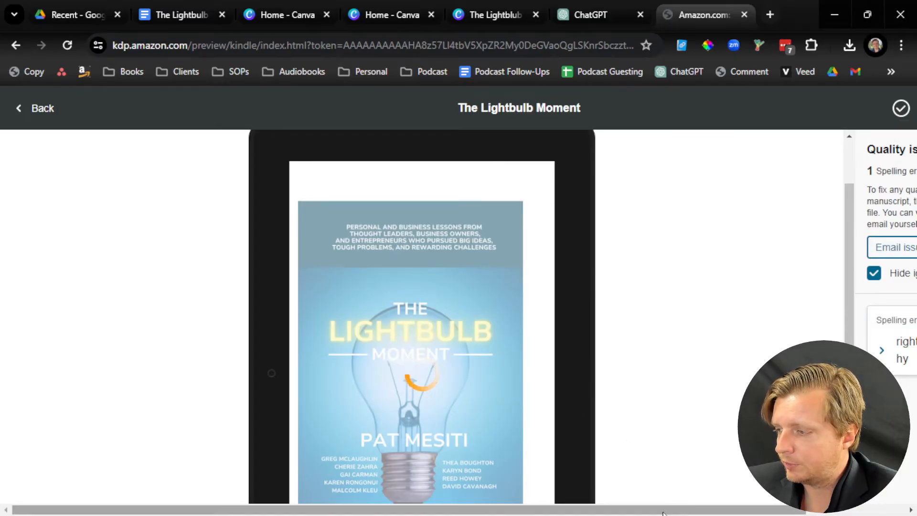
pyautogui.moveTo(663, 512); pyautogui.dragTo(761, 513)
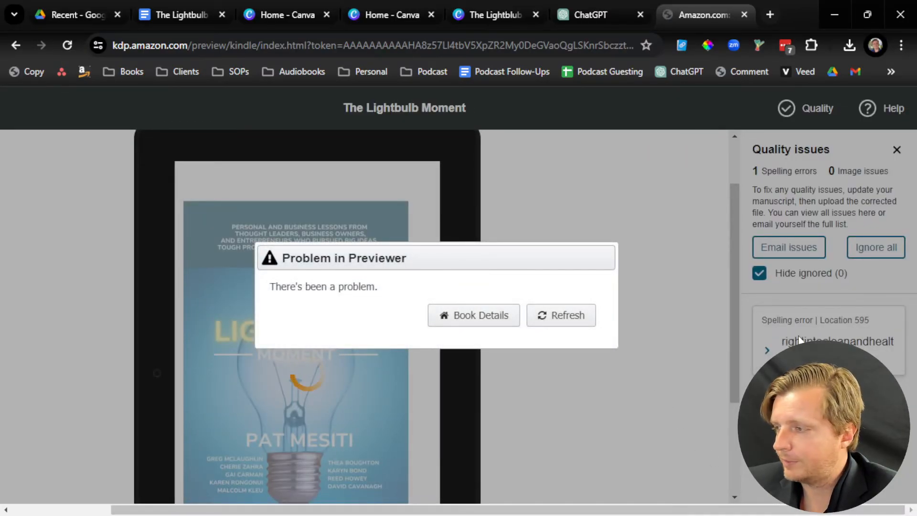
pyautogui.click(505, 325)
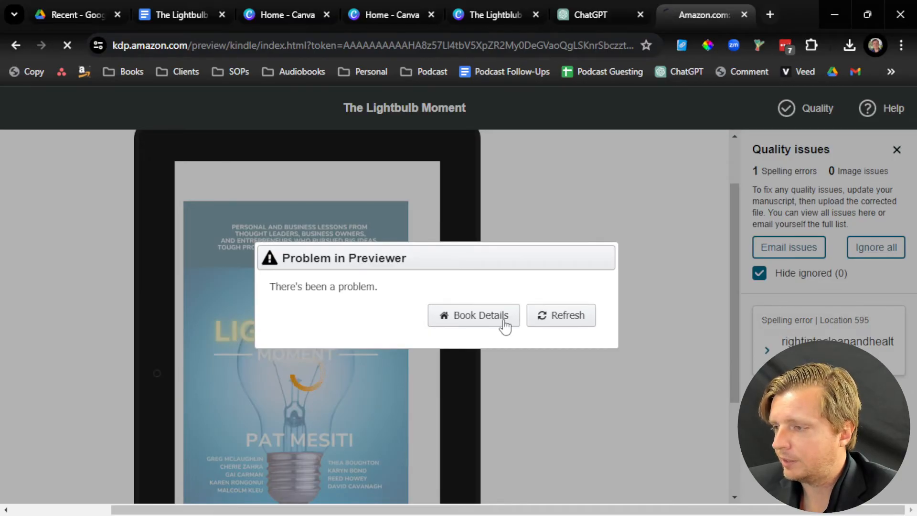
pyautogui.click(559, 315)
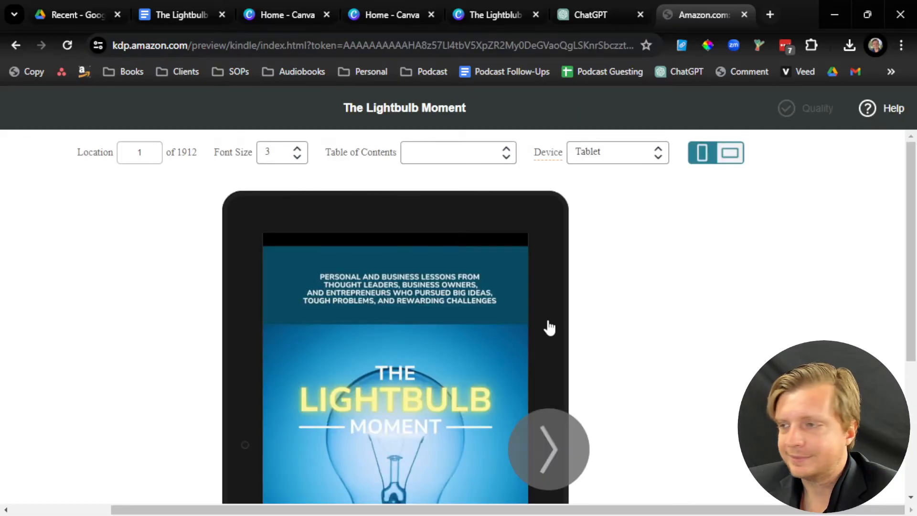
# Page through the tablet preview from the cover past the copyright page into the first chapter to examine the formatting.
pyautogui.scroll(-5, 549, 453)
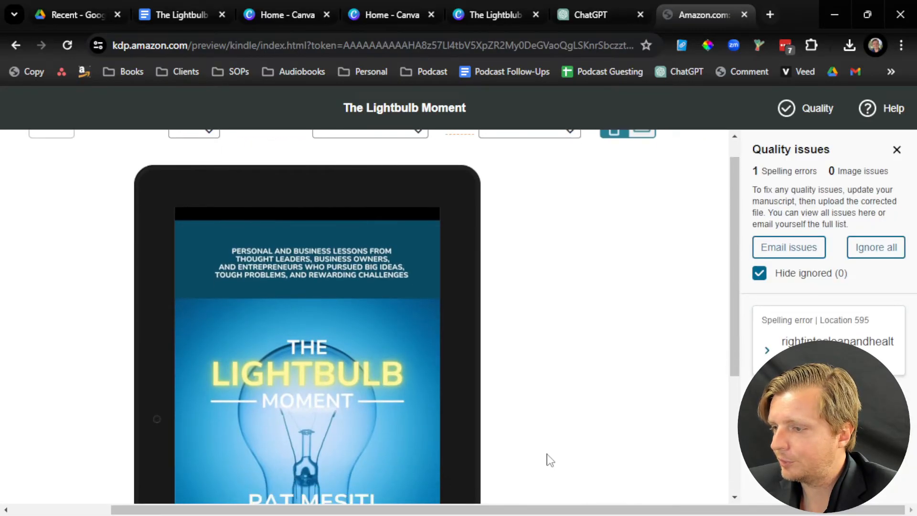
pyautogui.click(475, 236)
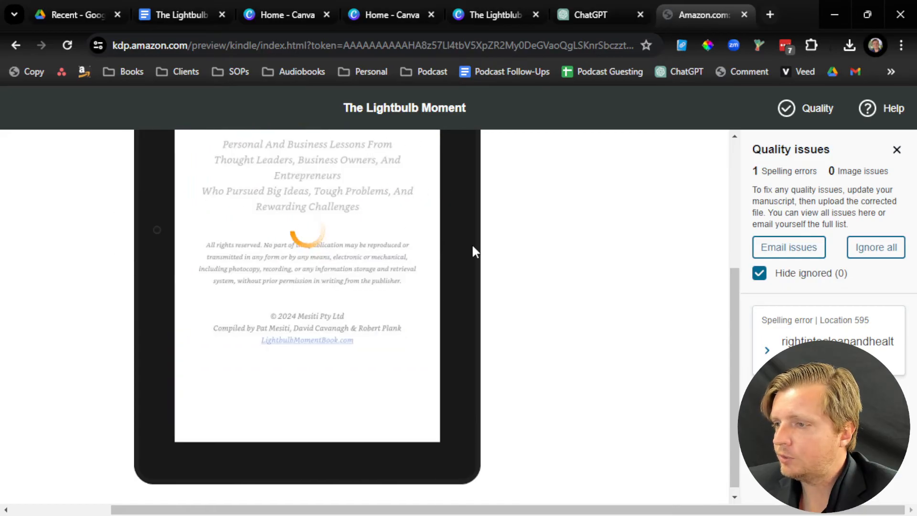
pyautogui.click(472, 253)
pyautogui.click(474, 252)
pyautogui.click(471, 243)
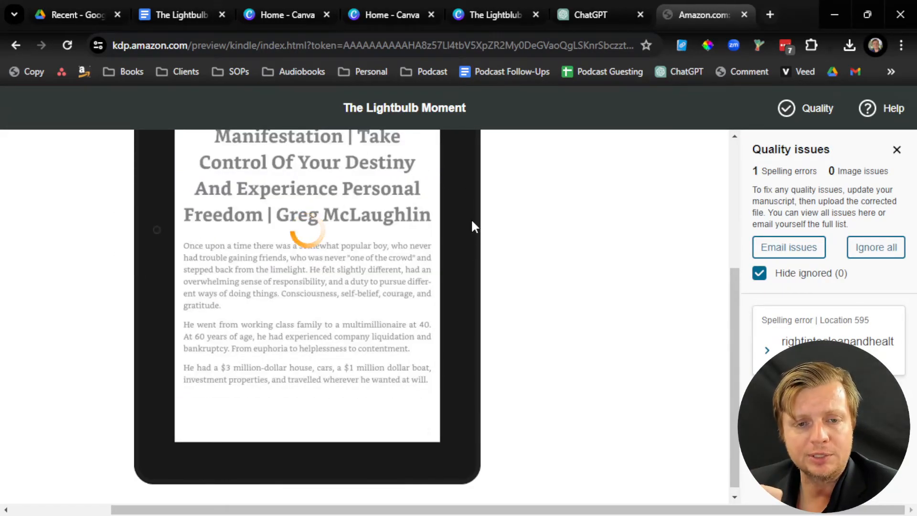
pyautogui.click(470, 227)
pyautogui.scroll(5, 470, 255)
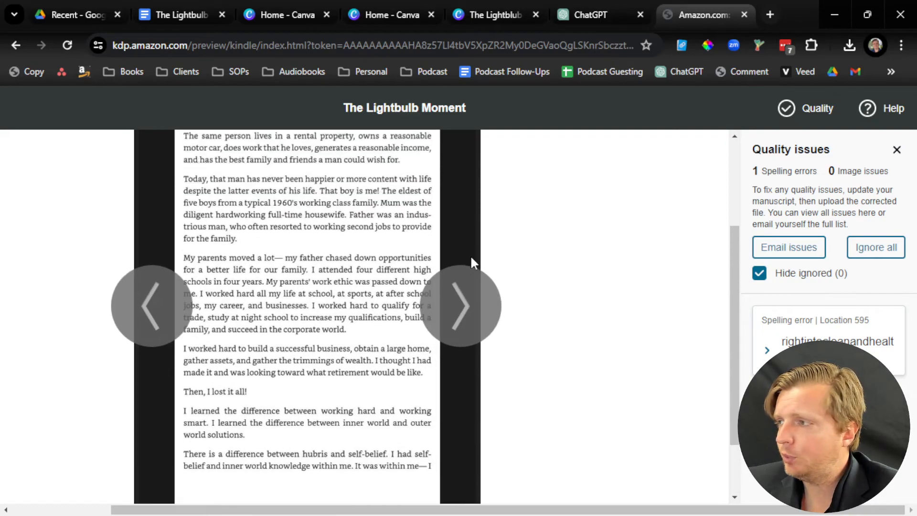
pyautogui.scroll(-5, 731, 270)
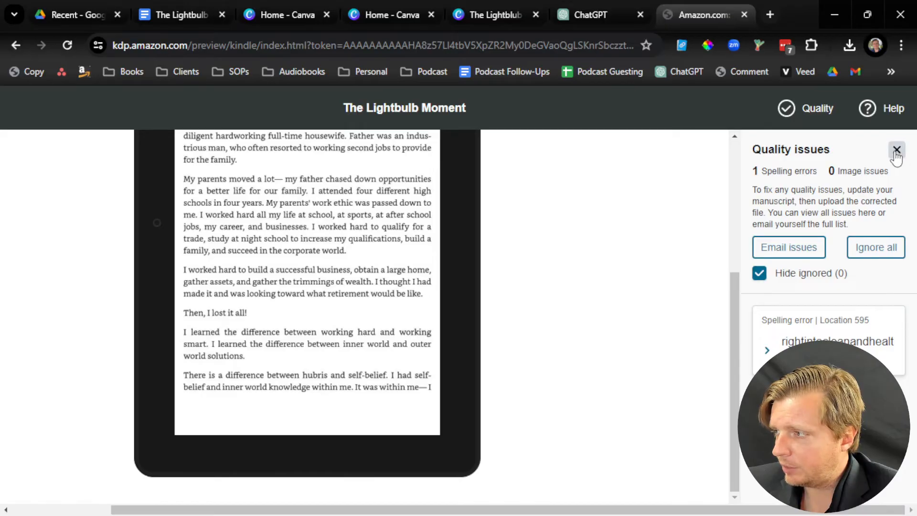
# Ignore all listed quality issues in the previewer and return to the Kindle eBook Content page.
pyautogui.click(869, 247)
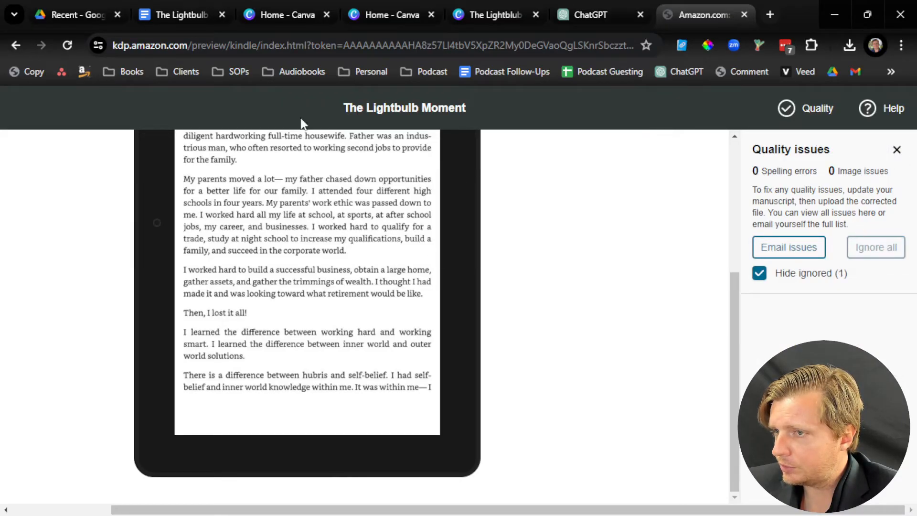
pyautogui.moveTo(153, 510); pyautogui.dragTo(5, 500)
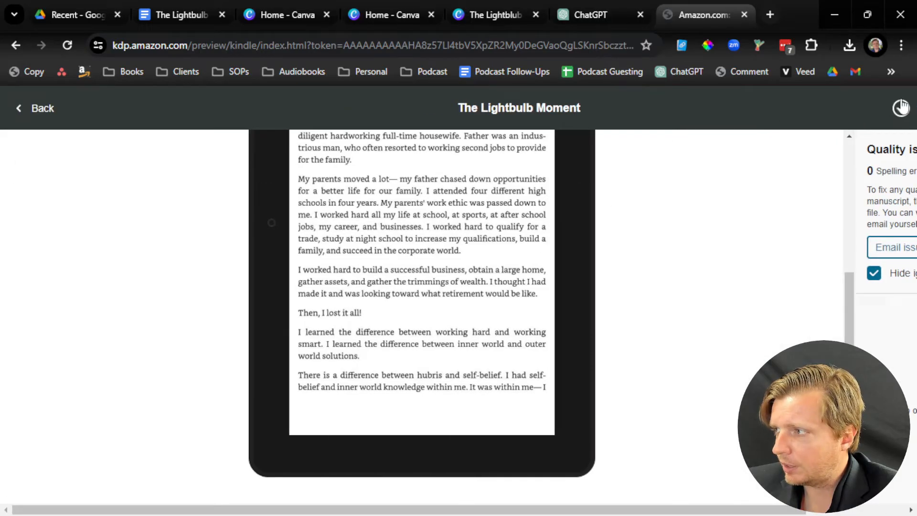
pyautogui.click(902, 108)
pyautogui.click(901, 108)
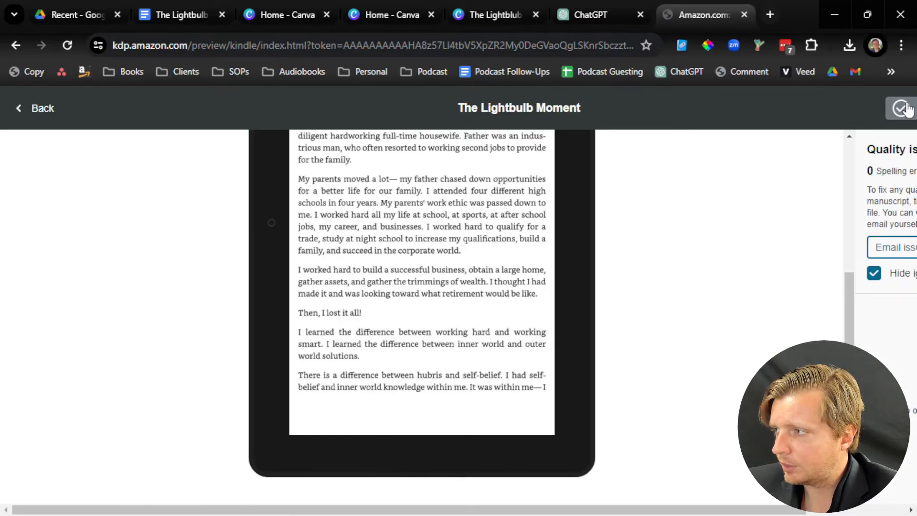
pyautogui.click(902, 108)
pyautogui.click(24, 114)
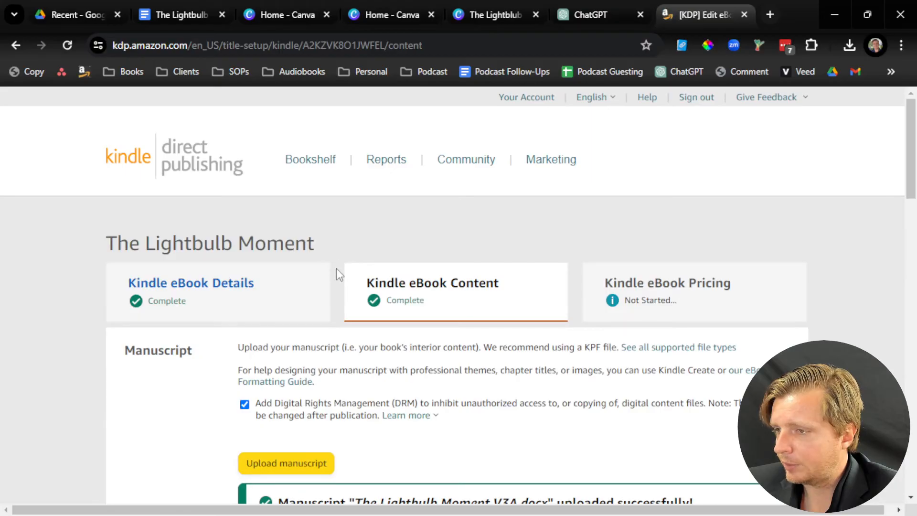
# Look over the optional ISBN and Publisher fields, and search amazon.com in a new tab for the author of Wired For Wealth.
pyautogui.scroll(-20, 358, 364)
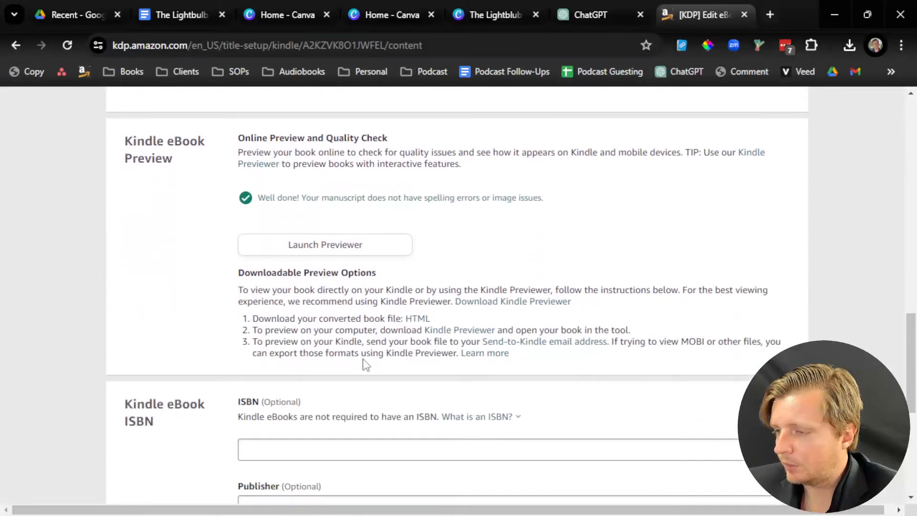
pyautogui.scroll(-4, 364, 364)
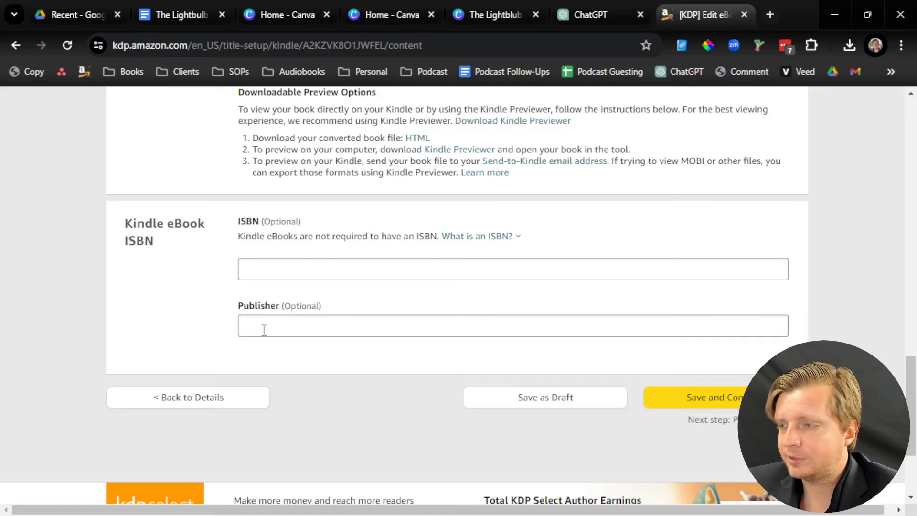
pyautogui.click(767, 5)
pyautogui.write('amazon.com')
pyautogui.press('Return')
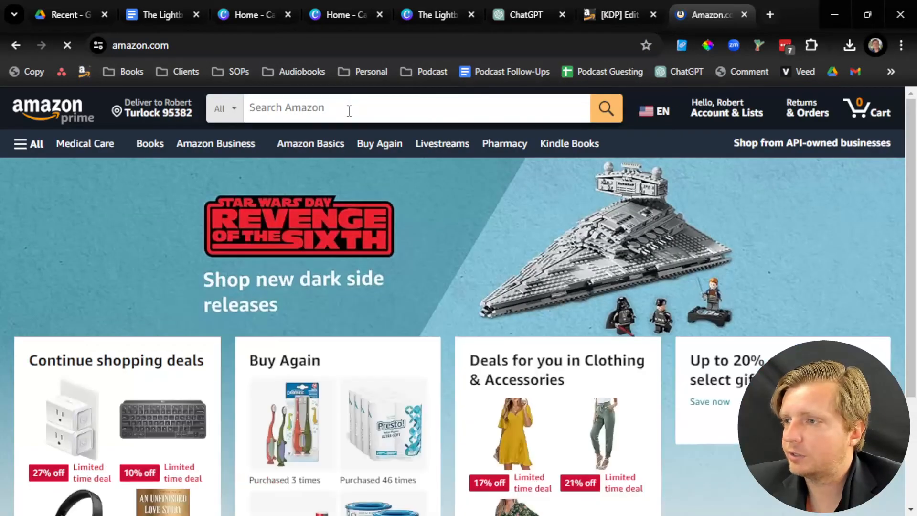
pyautogui.click(346, 106)
pyautogui.write('alok ')
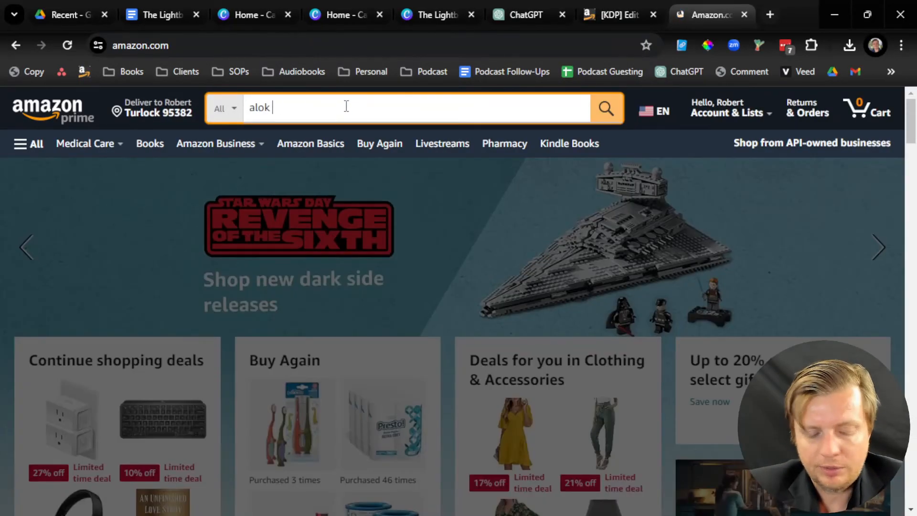
pyautogui.write('trivedi')
pyautogui.press('Return')
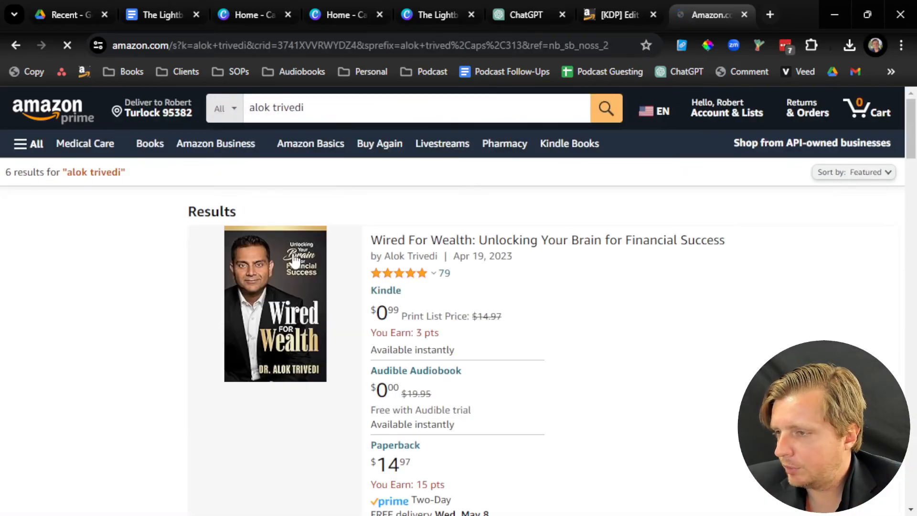
# Open the Kindle edition of Wired For Wealth and highlight the Publisher line in its product details.
pyautogui.click(375, 240)
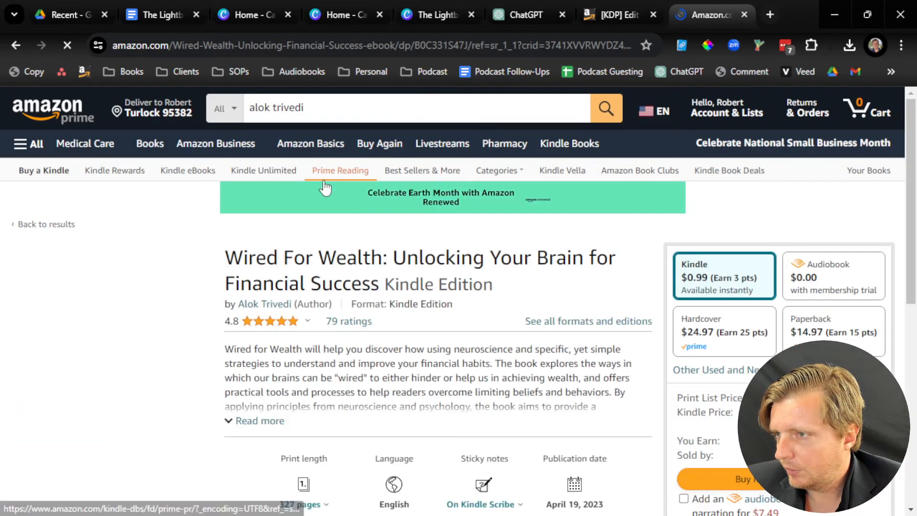
pyautogui.scroll(-15, 346, 270)
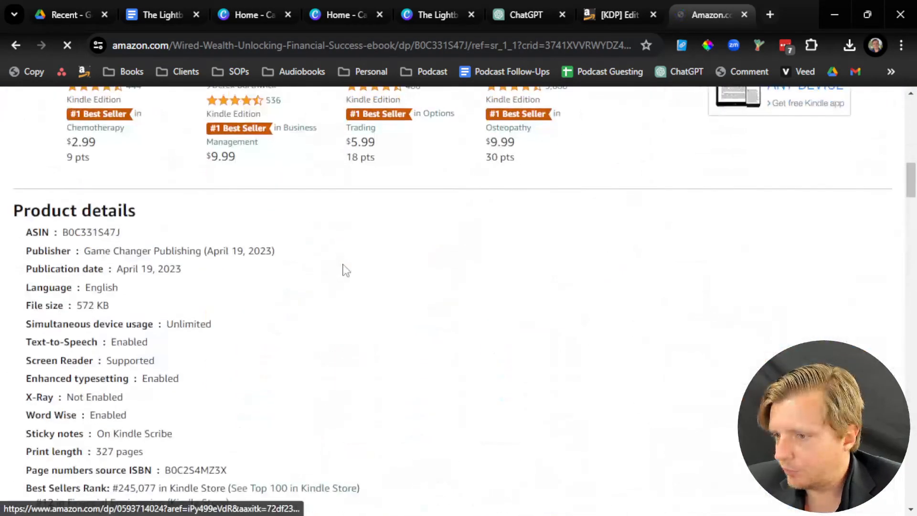
pyautogui.moveTo(26, 250); pyautogui.dragTo(276, 255)
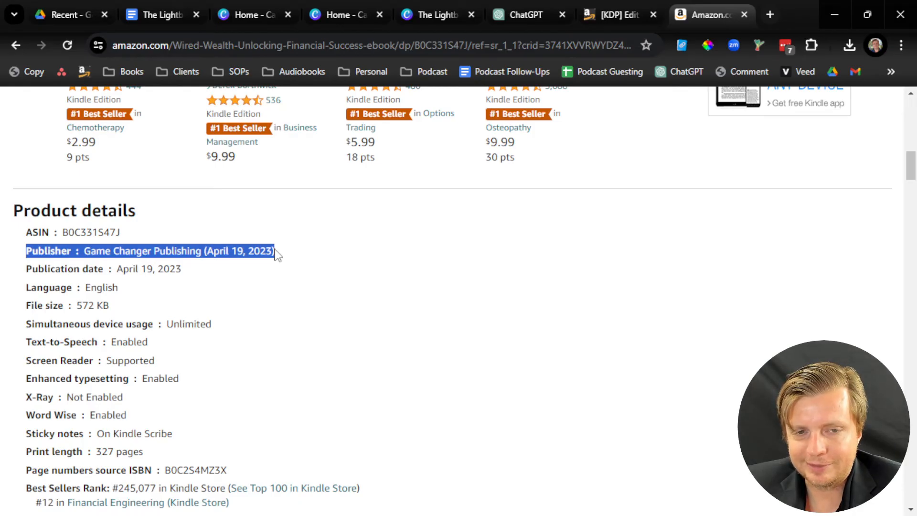
pyautogui.click(277, 254)
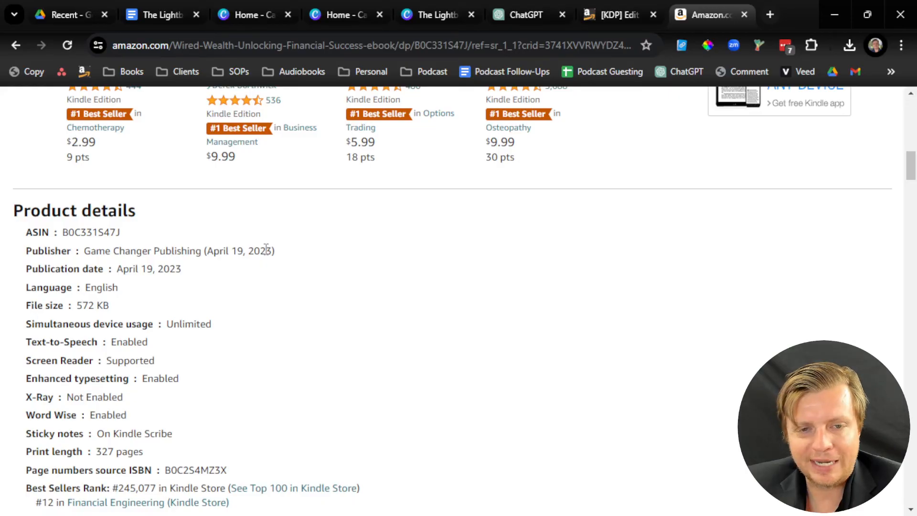
pyautogui.moveTo(274, 252); pyautogui.dragTo(28, 250)
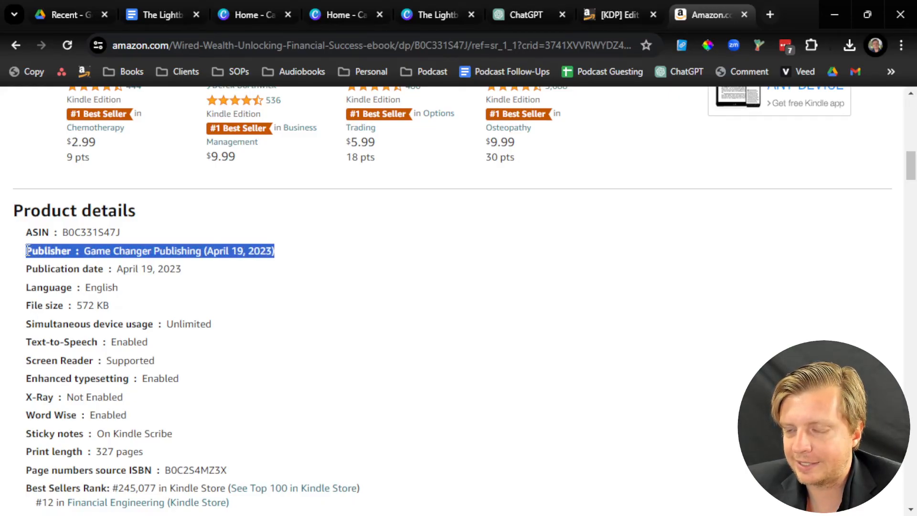
# Return to the Kindle eBook Content page, recheck the manuscript and cover uploads, and save and continue to pricing with ISBN and Publisher blank.
pyautogui.moveTo(95, 252); pyautogui.dragTo(136, 253)
pyautogui.scroll(-3, 132, 272)
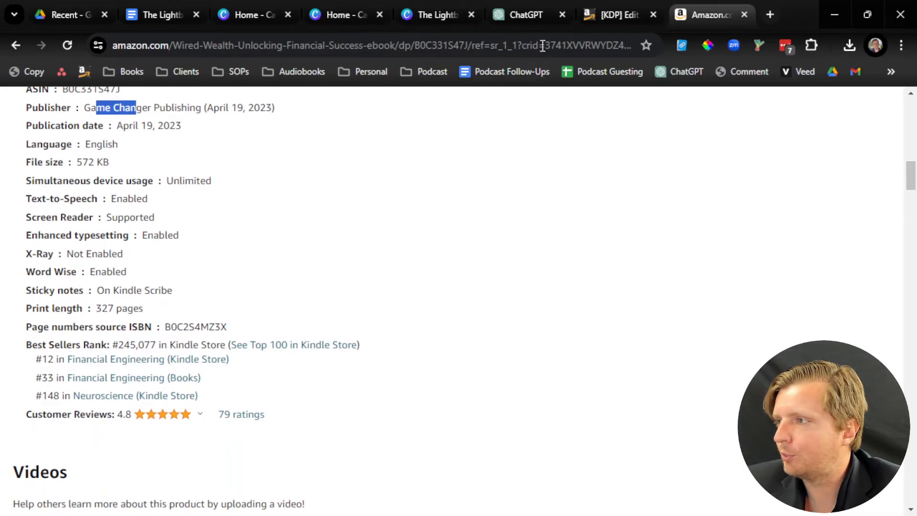
pyautogui.click(587, 15)
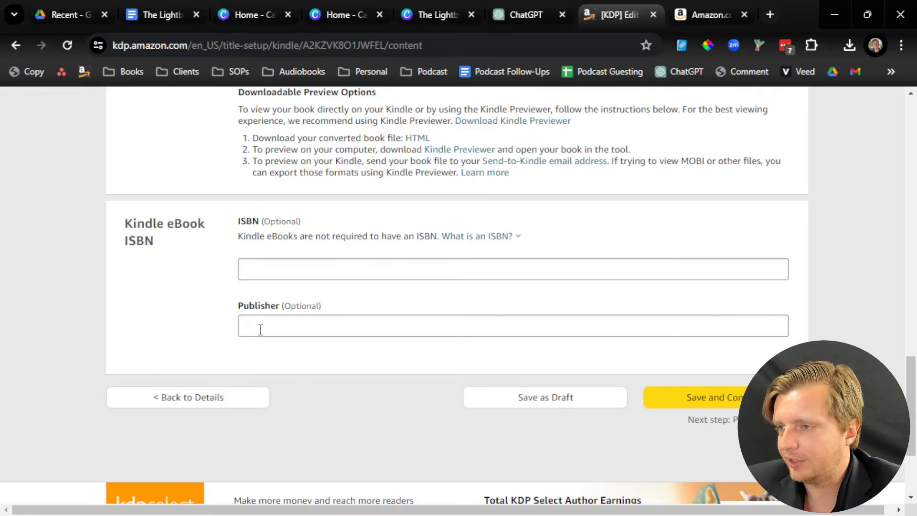
pyautogui.scroll(15, 260, 329)
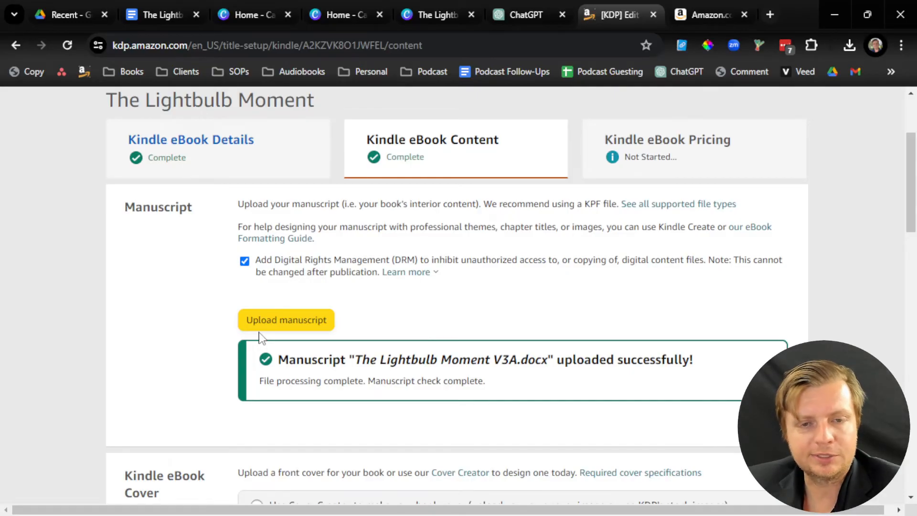
pyautogui.scroll(-5, 267, 329)
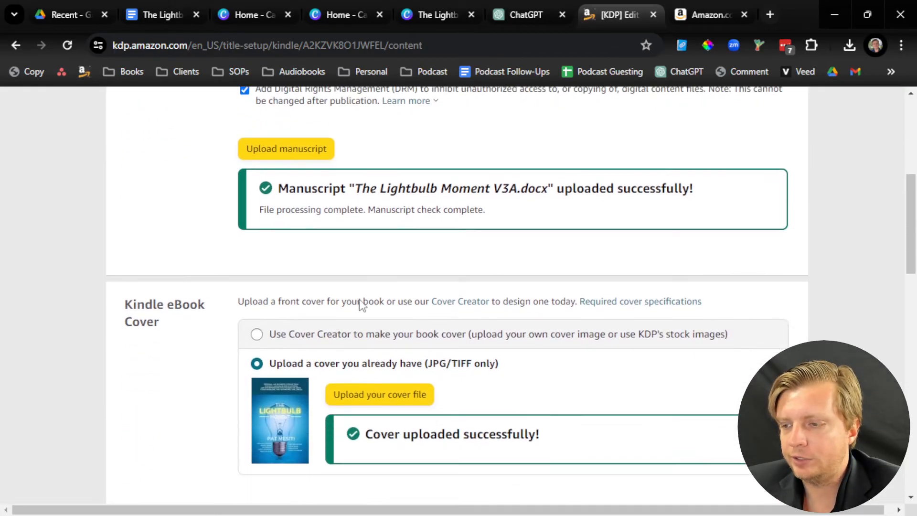
pyautogui.scroll(-12, 362, 329)
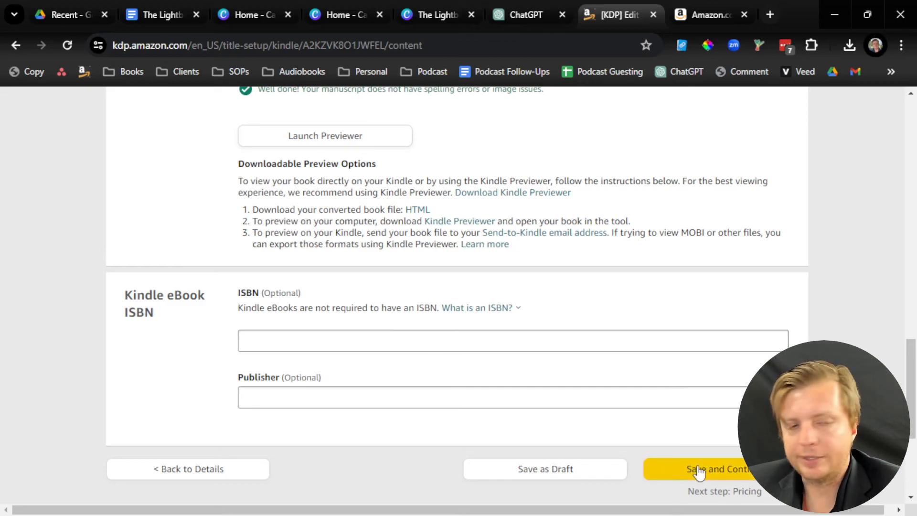
pyautogui.click(698, 471)
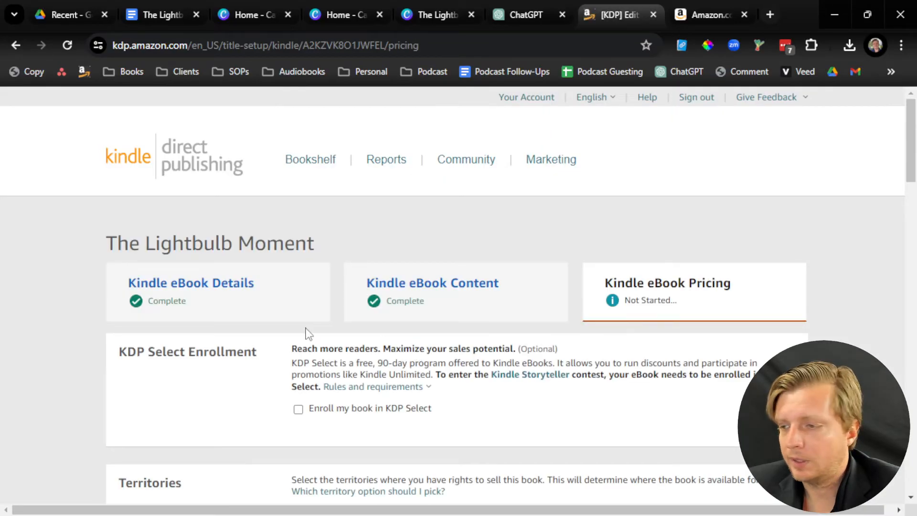
# Enroll the book in KDP Select and choose the 70% royalty plan.
pyautogui.scroll(-3, 310, 324)
pyautogui.click(300, 266)
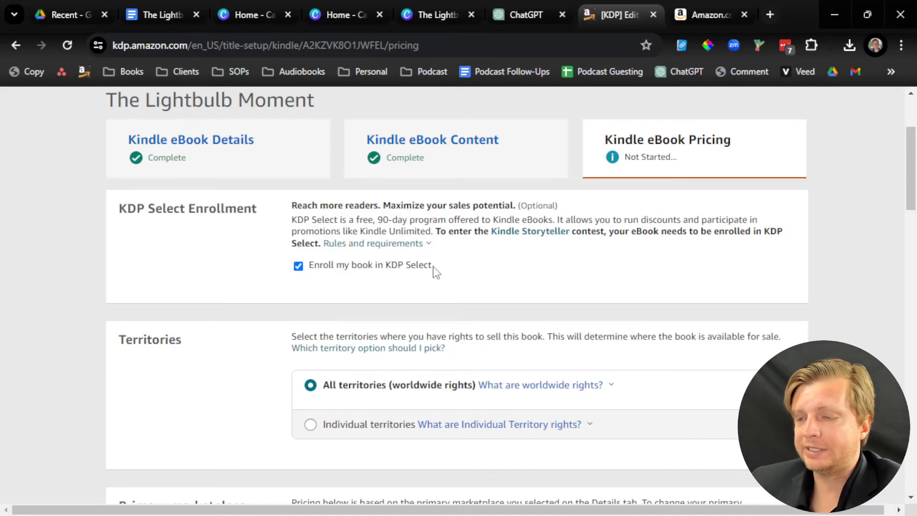
pyautogui.scroll(-6, 468, 270)
pyautogui.scroll(-1, 481, 272)
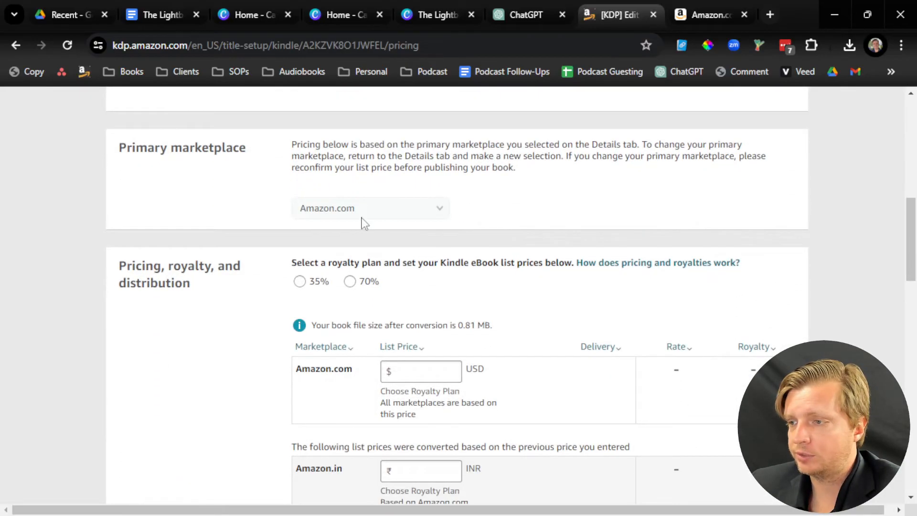
pyautogui.click(349, 281)
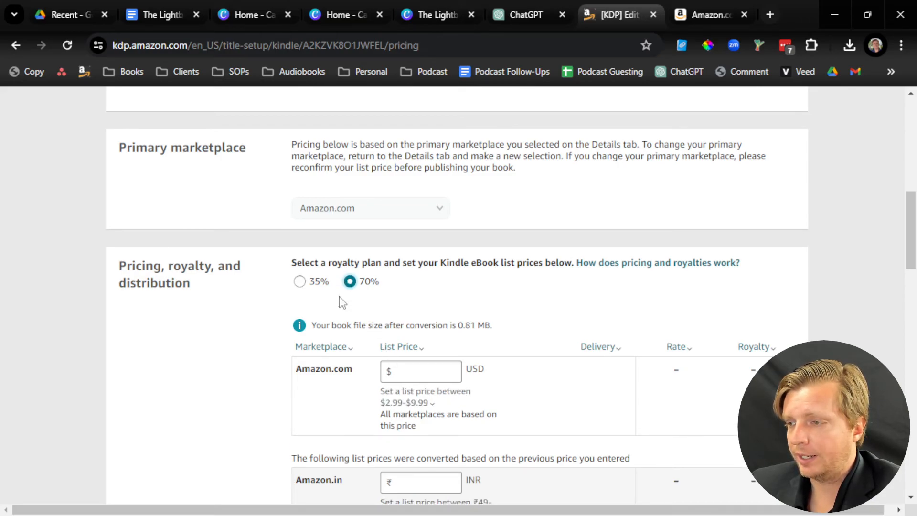
# Set the Amazon.com list price to 2.99 USD and look over the converted prices for the other marketplaces.
pyautogui.click(454, 373)
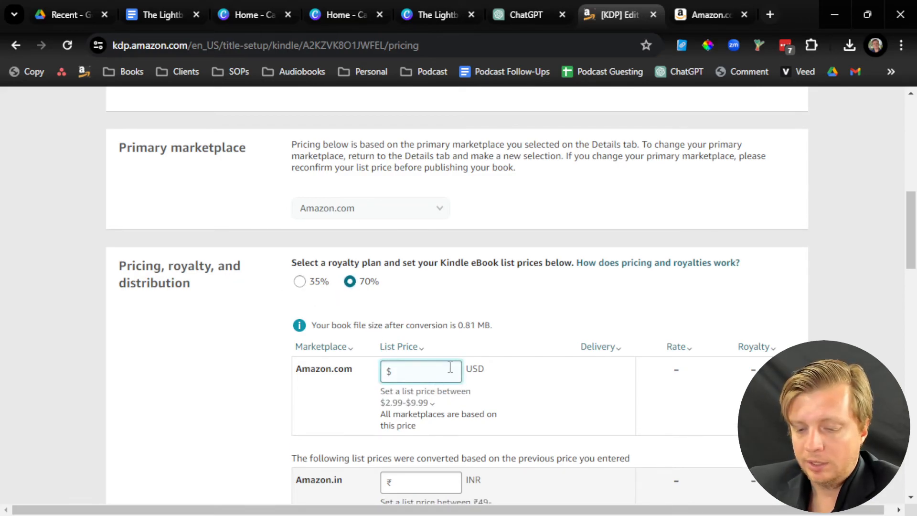
pyautogui.write('2.99')
pyautogui.click(224, 384)
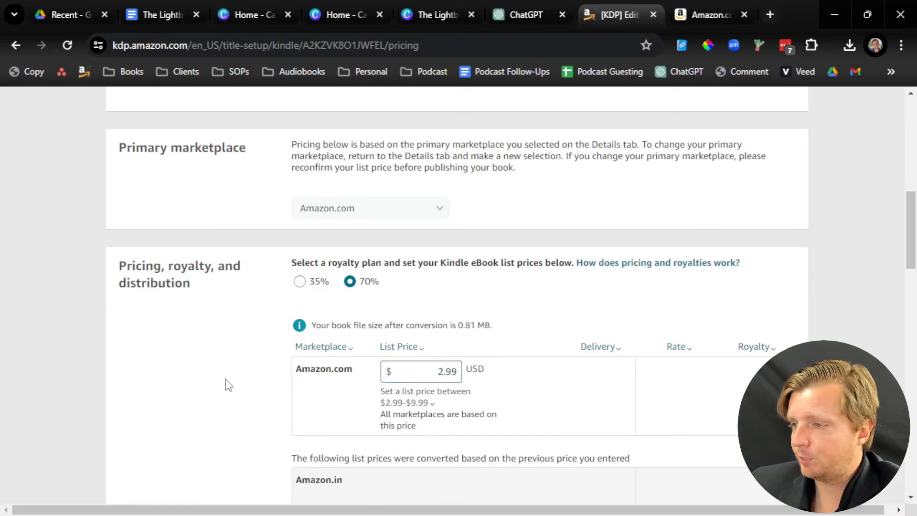
pyautogui.scroll(-3, 231, 385)
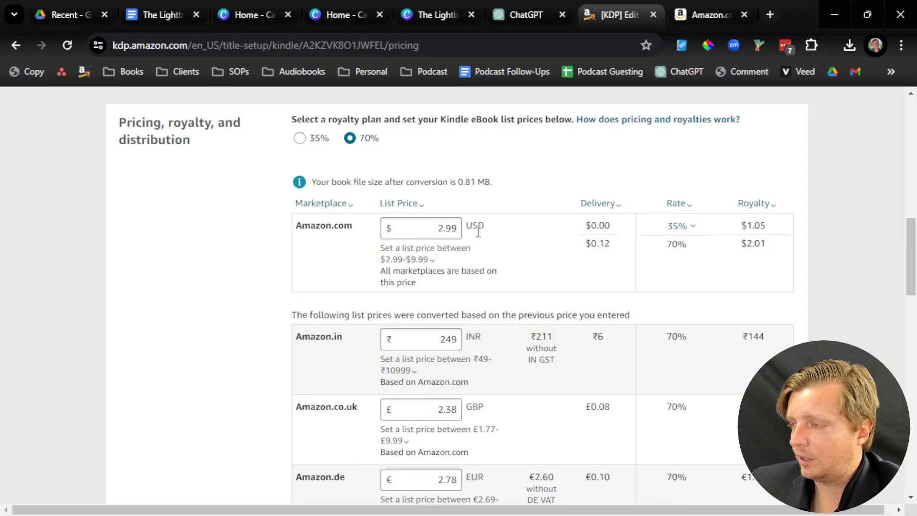
pyautogui.scroll(-8, 437, 352)
pyautogui.scroll(-3, 437, 352)
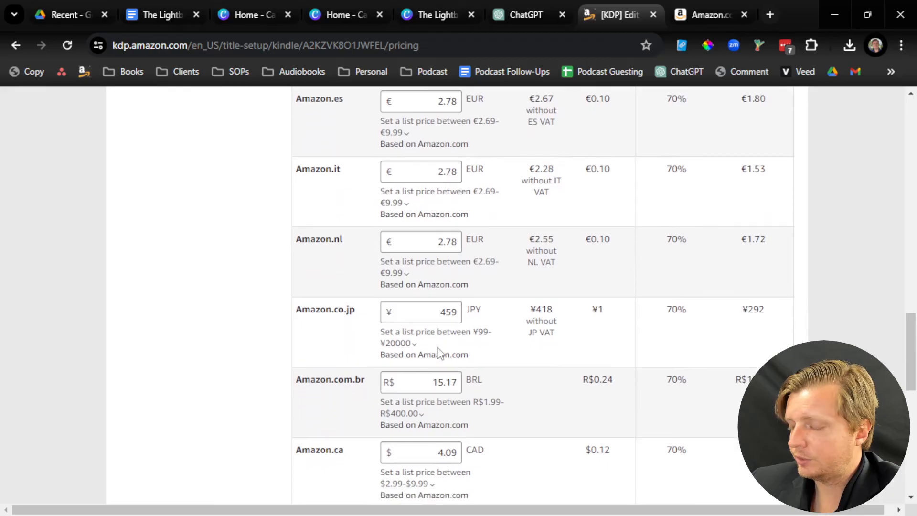
pyautogui.scroll(14, 437, 351)
pyautogui.scroll(-2, 440, 354)
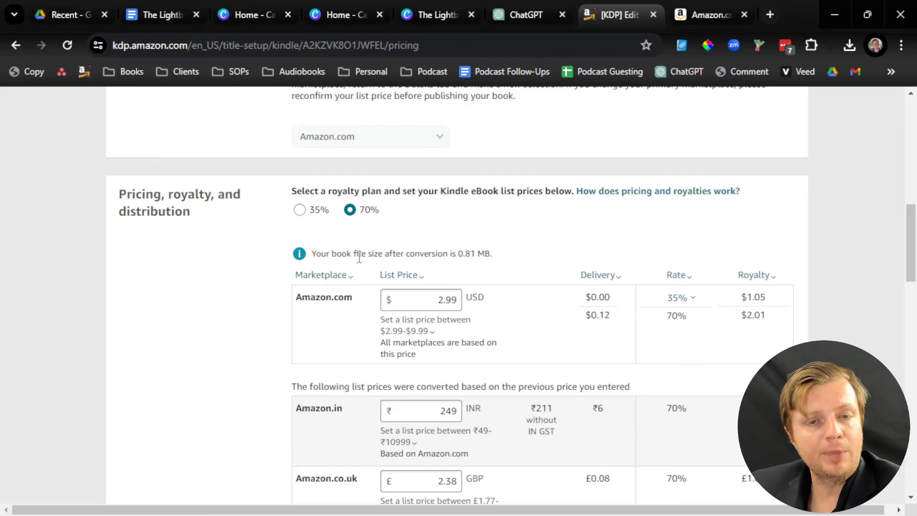
# Try the 35% royalty plan with an Amazon.com list price of 0.99 USD.
pyautogui.click(299, 209)
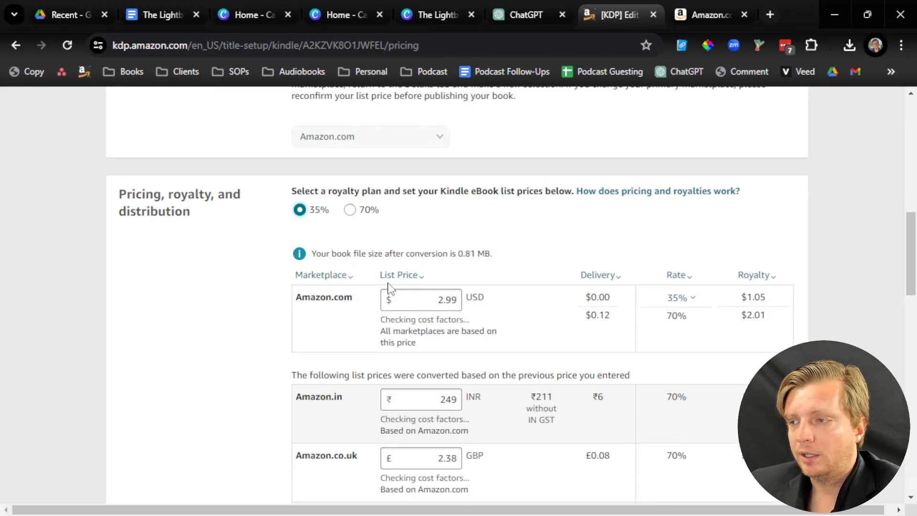
pyautogui.moveTo(407, 296); pyautogui.dragTo(501, 310)
pyautogui.write('0.99')
pyautogui.click(285, 308)
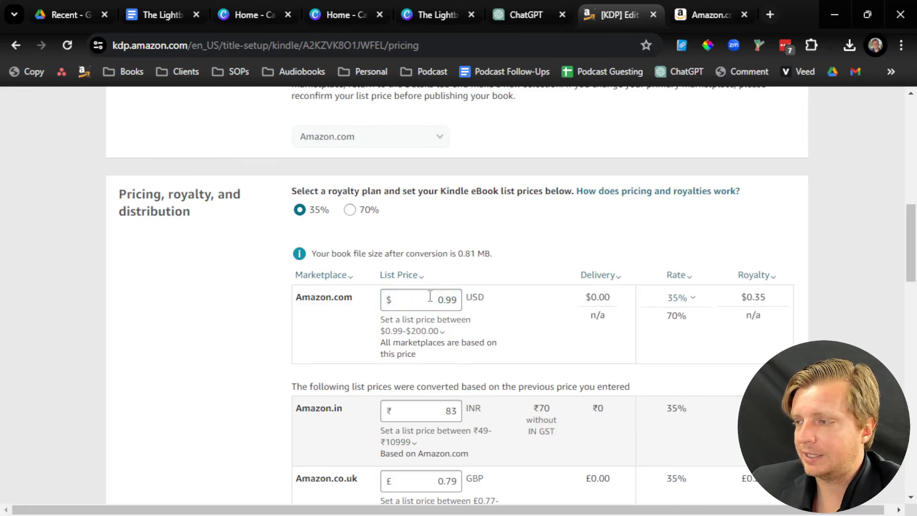
# Switch back to the 70% royalty plan and try an Amazon.com list price of 9.99 USD.
pyautogui.click(349, 213)
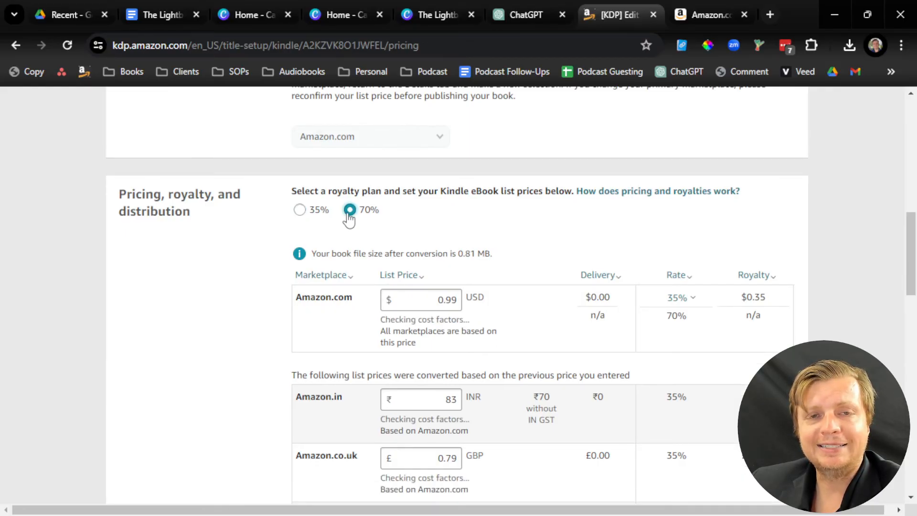
pyautogui.click(321, 211)
pyautogui.click(349, 211)
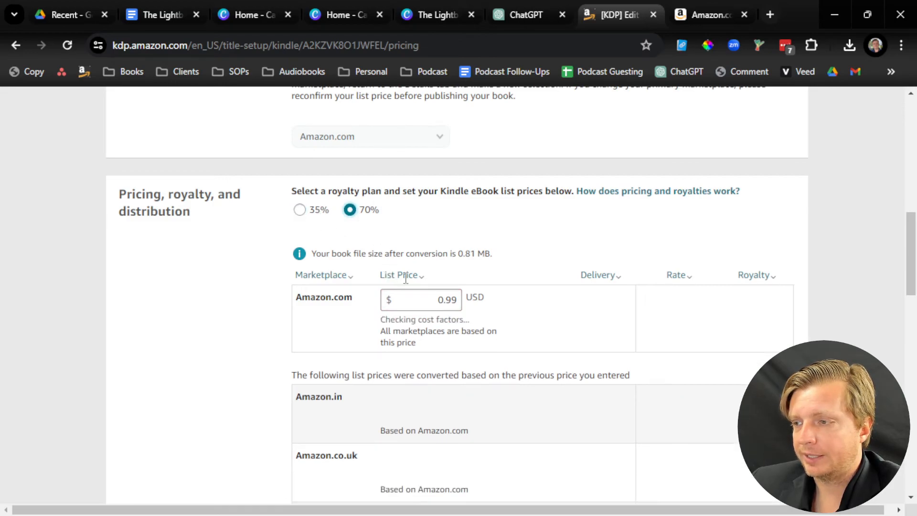
pyautogui.moveTo(420, 296); pyautogui.dragTo(517, 310)
pyautogui.write('9.99')
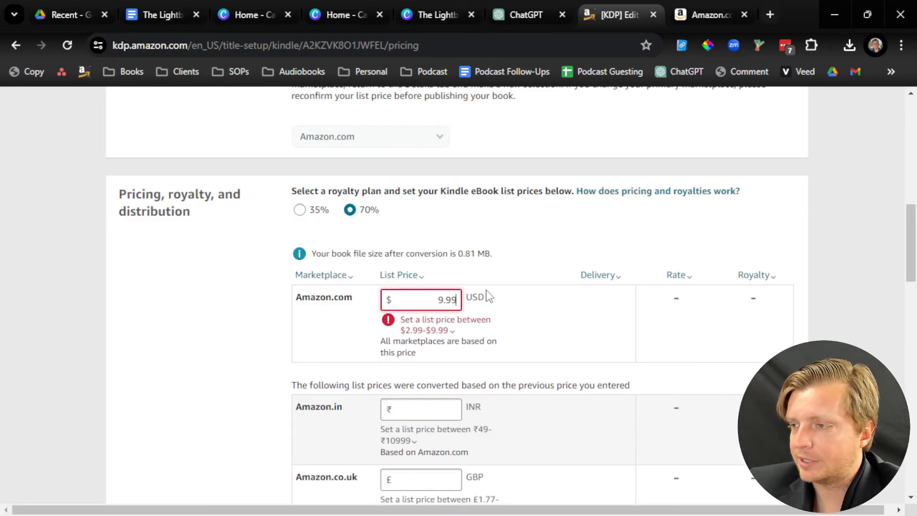
pyautogui.click(452, 316)
# Set the Amazon.com list price back to 2.99 USD under the 70% royalty plan.
pyautogui.moveTo(425, 300); pyautogui.dragTo(465, 305)
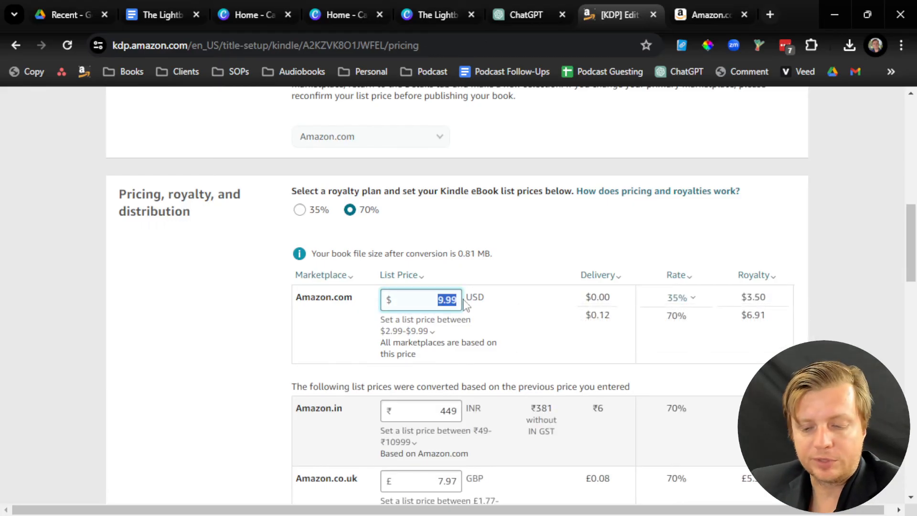
pyautogui.write('2.99')
pyautogui.click(270, 272)
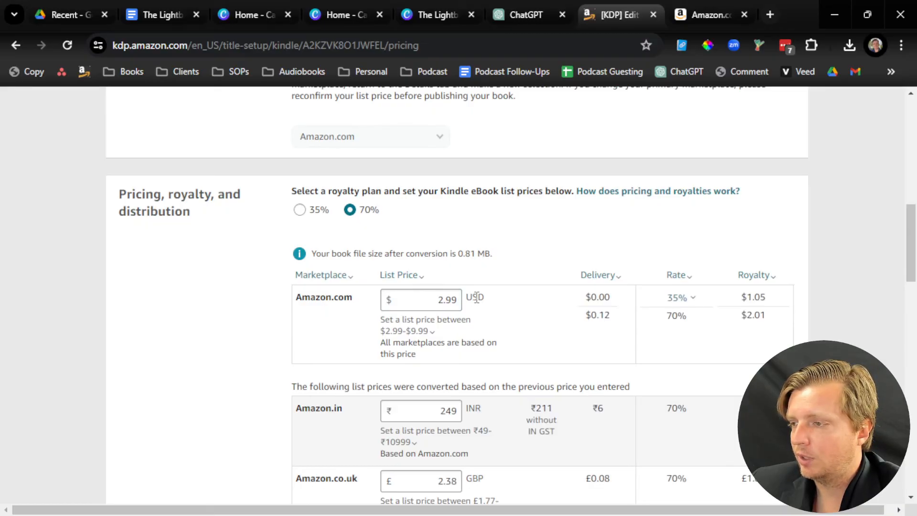
# Examine the converted list prices, delivery costs and royalties for the marketplaces other than Amazon.com.
pyautogui.scroll(-1, 449, 286)
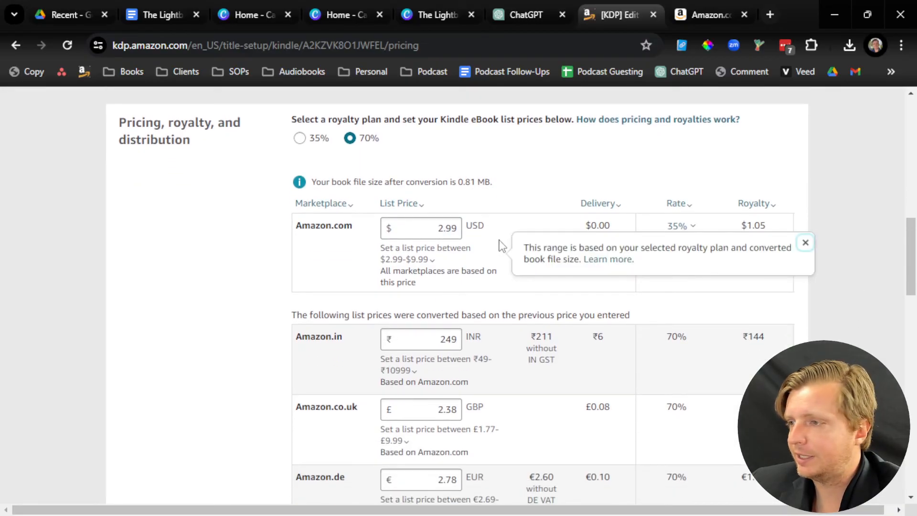
pyautogui.scroll(3, 477, 228)
pyautogui.scroll(-4, 479, 234)
pyautogui.scroll(-10, 479, 237)
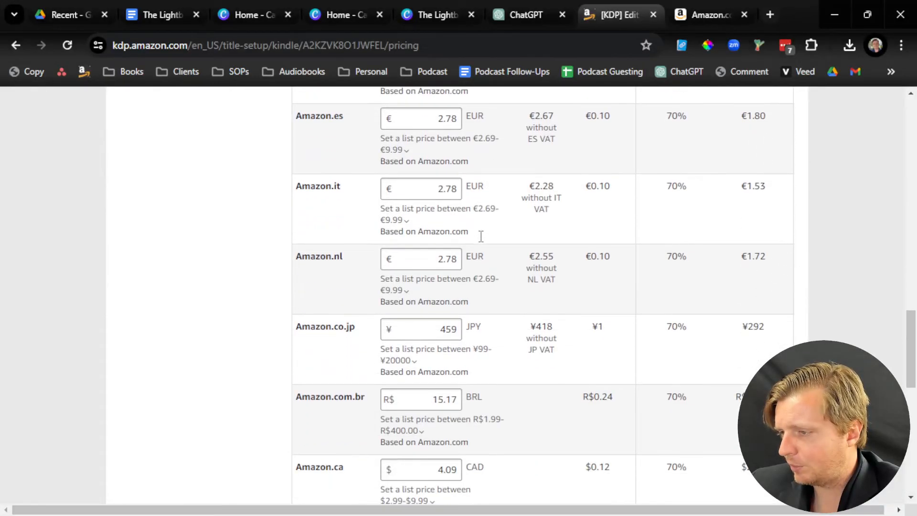
pyautogui.scroll(15, 480, 243)
pyautogui.scroll(-3, 478, 244)
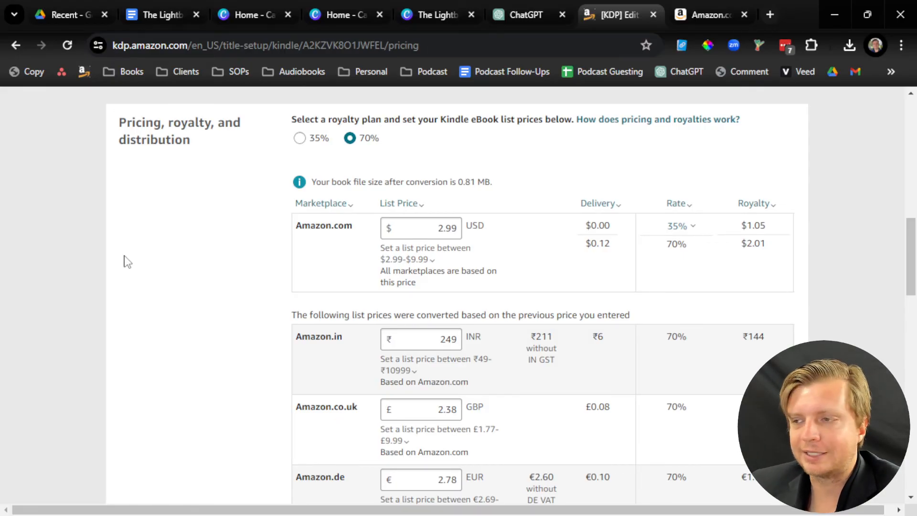
pyautogui.scroll(-7, 336, 256)
pyautogui.scroll(7, 351, 260)
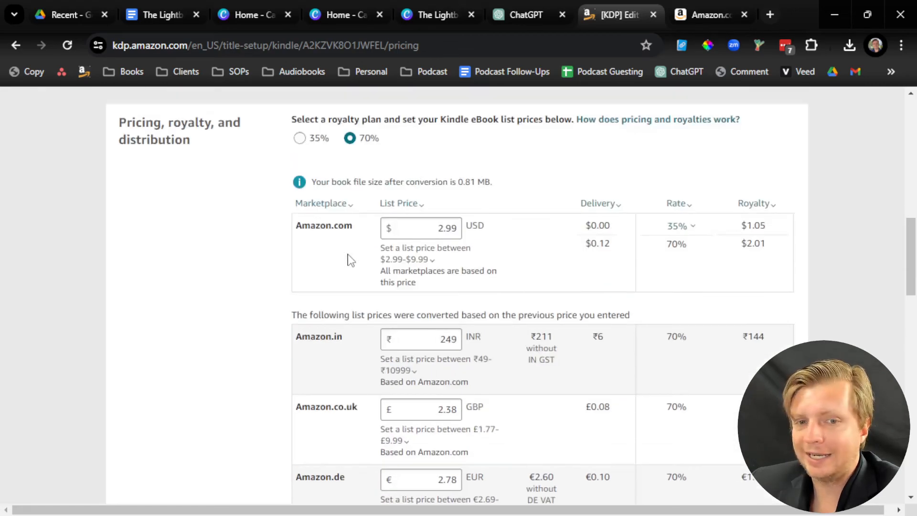
# Review the pricing page through to the Terms & Conditions and publish the Kindle eBook.
pyautogui.scroll(-20, 351, 260)
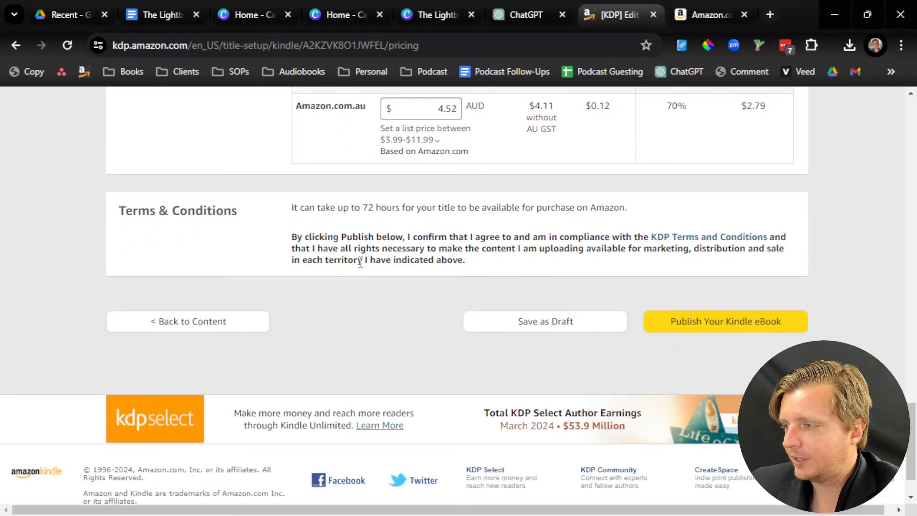
pyautogui.moveTo(910, 419); pyautogui.dragTo(895, 210)
pyautogui.scroll(-12, 548, 266)
pyautogui.scroll(-15, 735, 331)
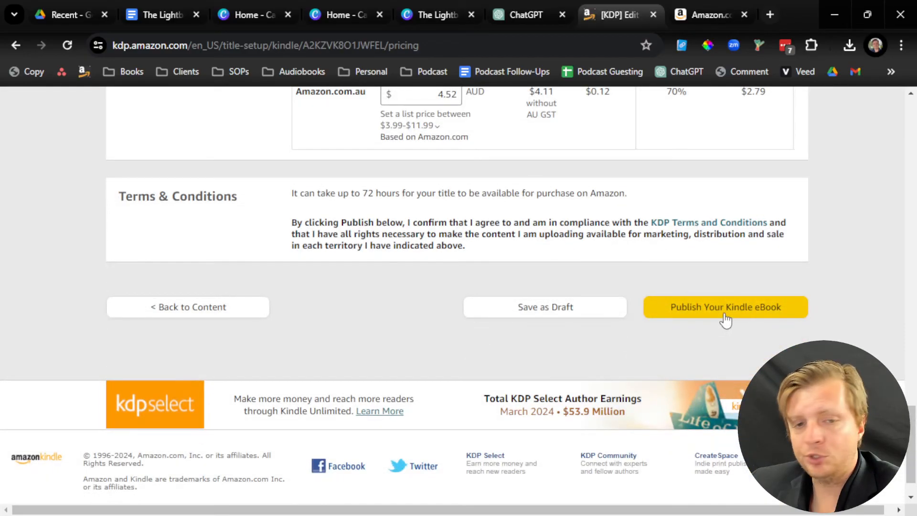
pyautogui.click(725, 318)
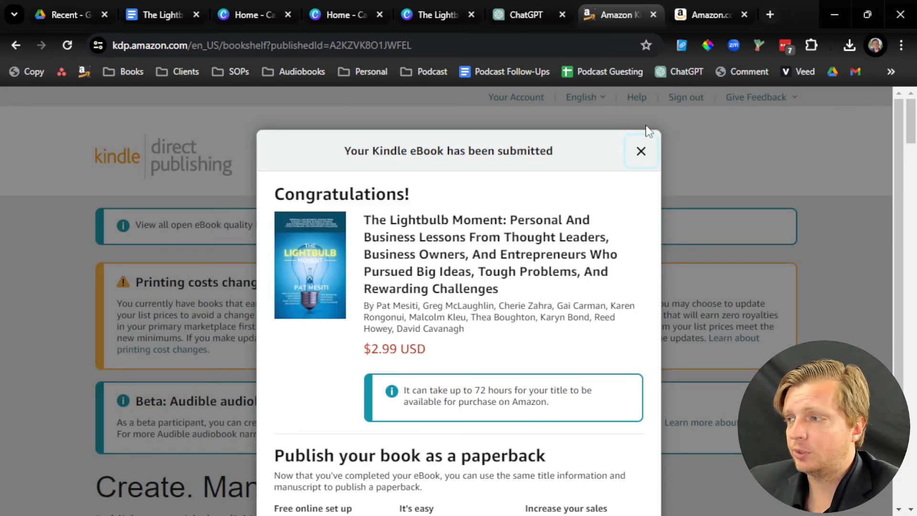
# Dismiss the submission confirmation and look over the entry for The Lightbulb Moment in the Bookshelf.
pyautogui.click(642, 150)
pyautogui.scroll(-4, 306, 328)
pyautogui.scroll(-9, 305, 329)
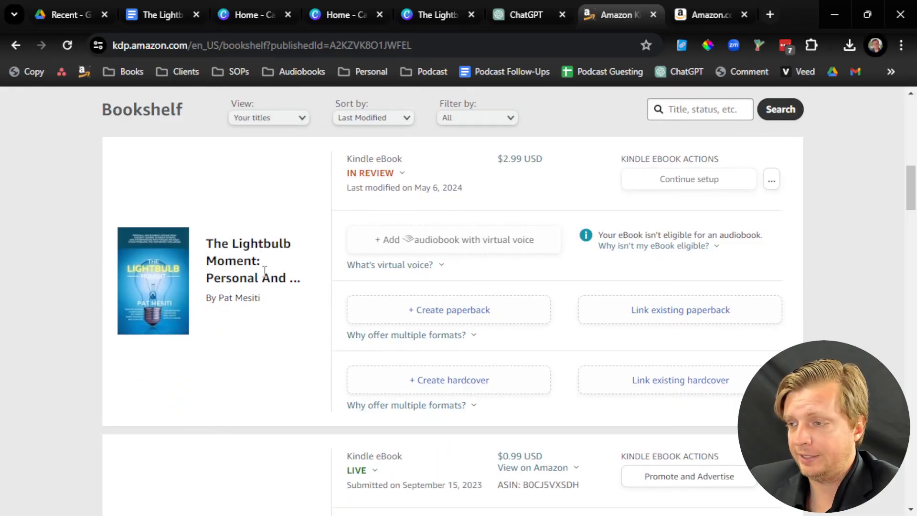
pyautogui.scroll(-2, 437, 318)
pyautogui.scroll(2, 436, 318)
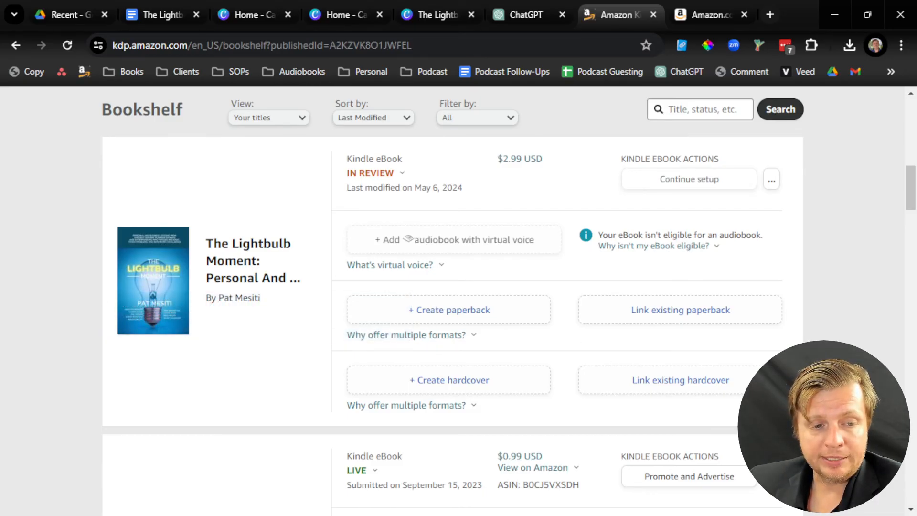
# Switch to The Lightbulb Moment V3A.docx in Word, maximize its window and go back towards the opening pages.
pyautogui.hotkey('alt', 'Tab')
pyautogui.moveTo(186, 23); pyautogui.dragTo(385, 36)
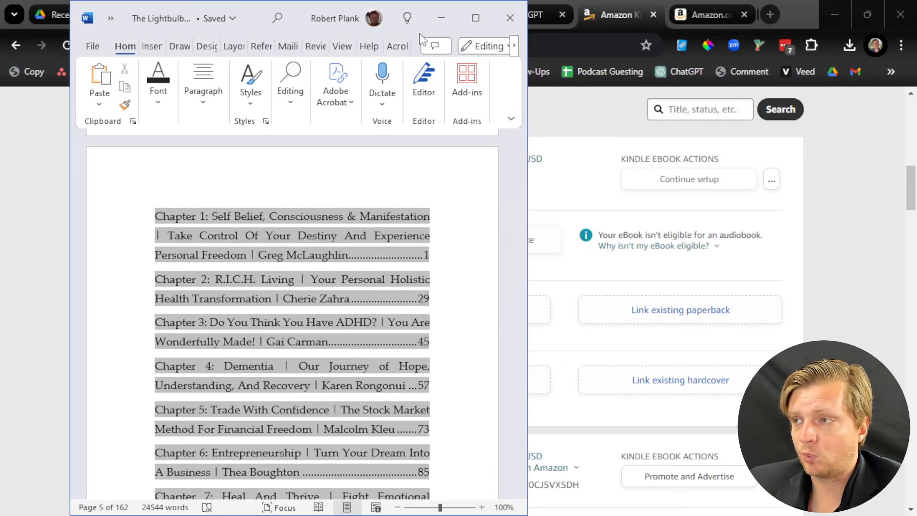
pyautogui.click(475, 18)
pyautogui.scroll(10, 351, 275)
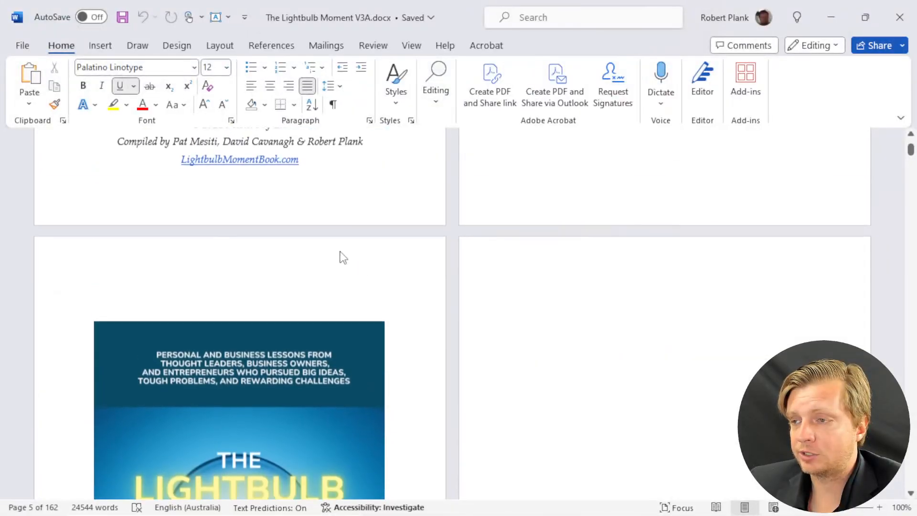
# Check which file formats, including PDF, are offered for saving a copy of the manuscript and return to the document without saving.
pyautogui.click(22, 47)
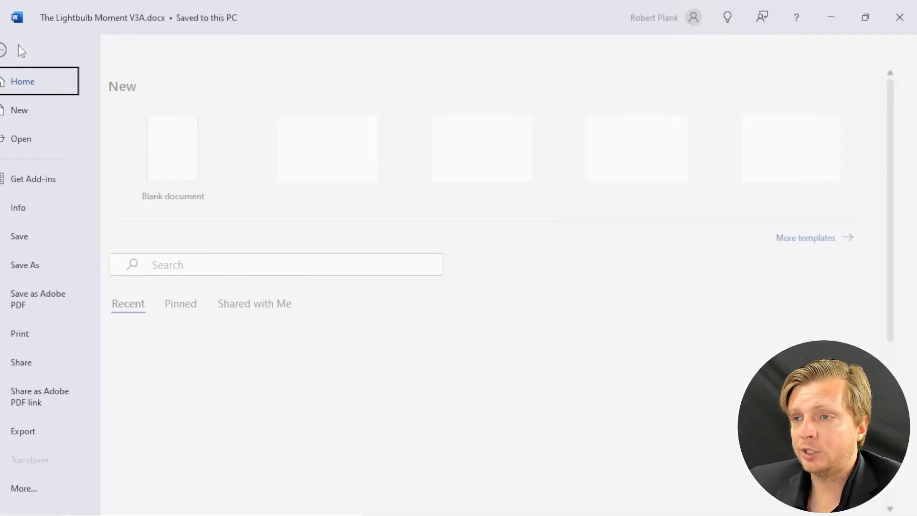
pyautogui.click(62, 269)
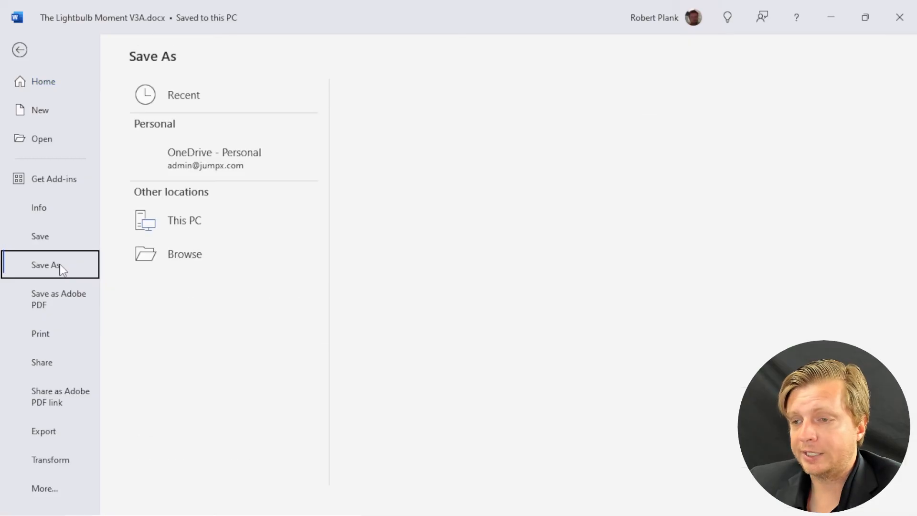
pyautogui.click(364, 128)
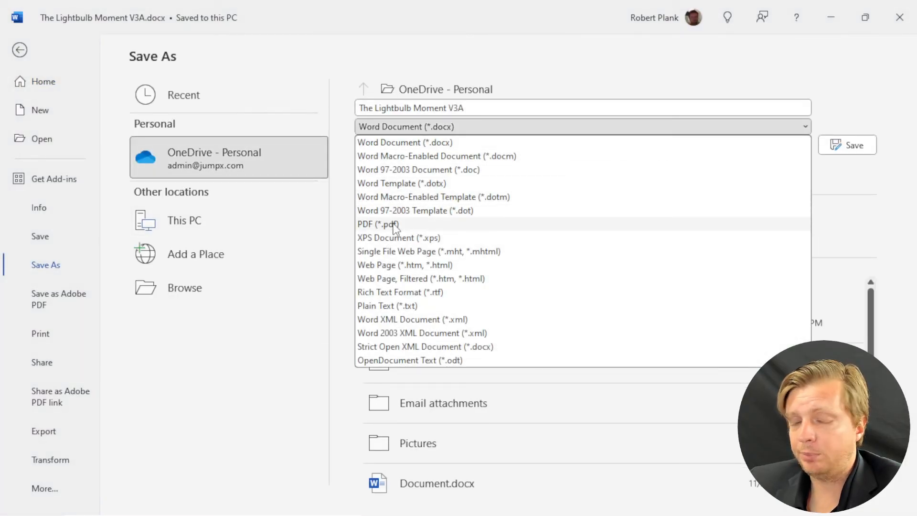
pyautogui.click(831, 18)
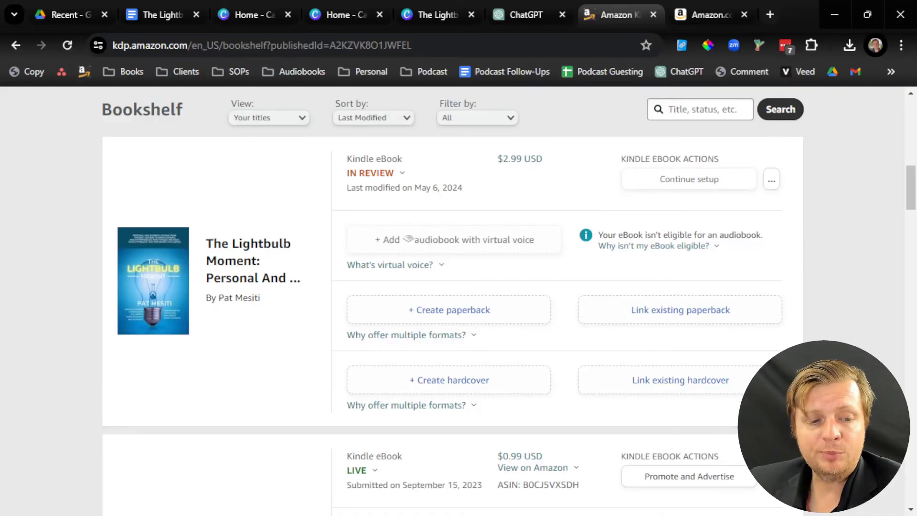
pyautogui.hotkey('alt', 'Tab')
pyautogui.click(24, 51)
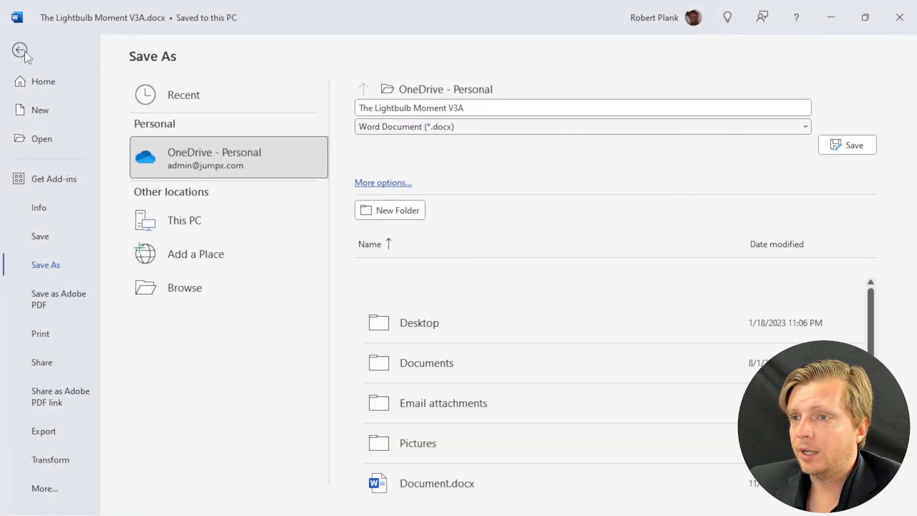
# Zoom the manuscript out to 40% and examine the layout of the title page, cover image, contents and start of Chapter 1.
pyautogui.scroll(10, 340, 206)
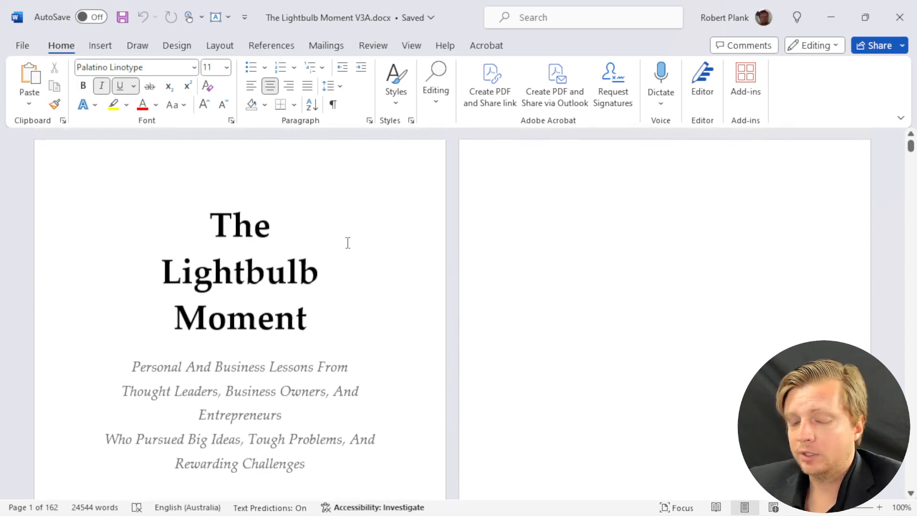
pyautogui.scroll(-6, 349, 241)
pyautogui.scroll(3, 347, 255)
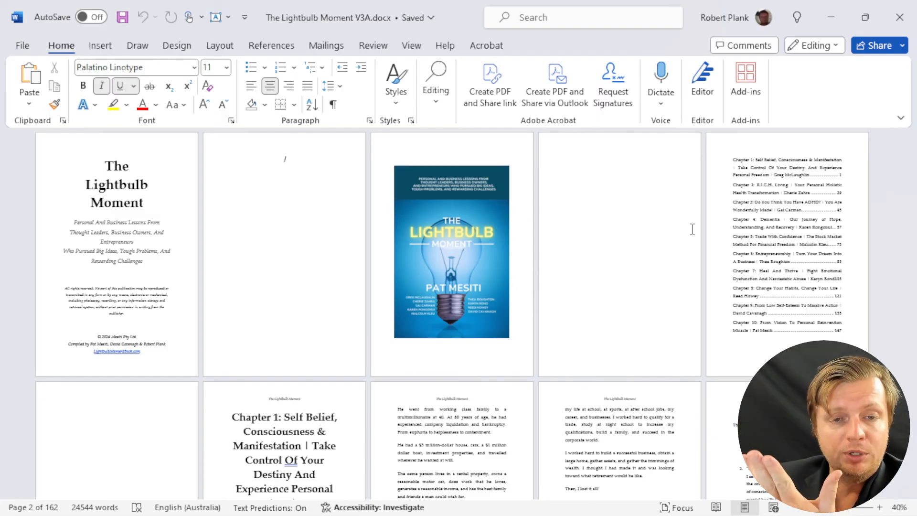
pyautogui.scroll(-3, 428, 307)
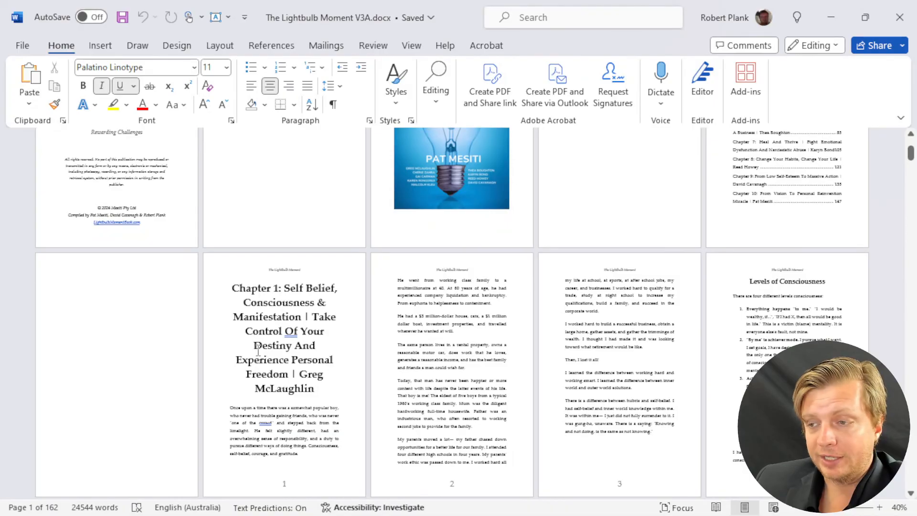
pyautogui.click(269, 349)
pyautogui.scroll(-1, 288, 444)
pyautogui.scroll(-2, 327, 429)
# Examine the running headers, page numbers and section headings on Chapter 1's inner pages, around pages 5 to 13.
pyautogui.click(910, 177)
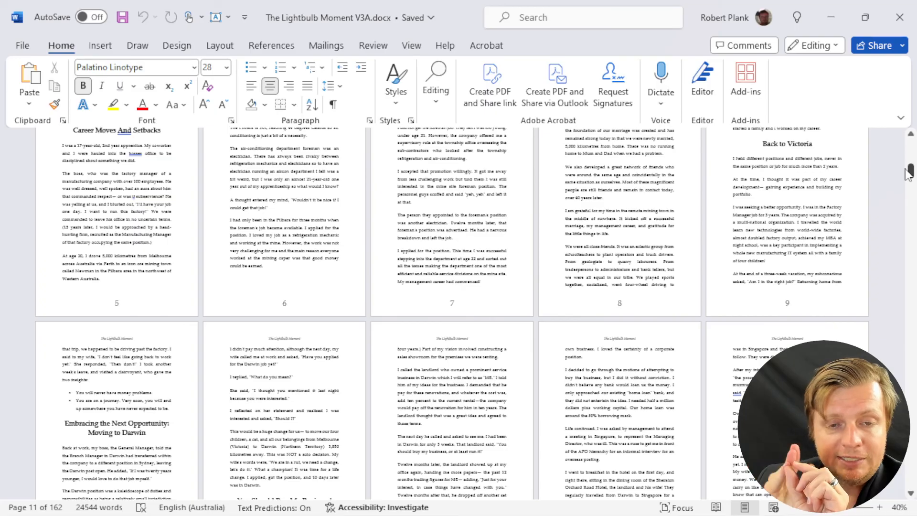
pyautogui.click(473, 238)
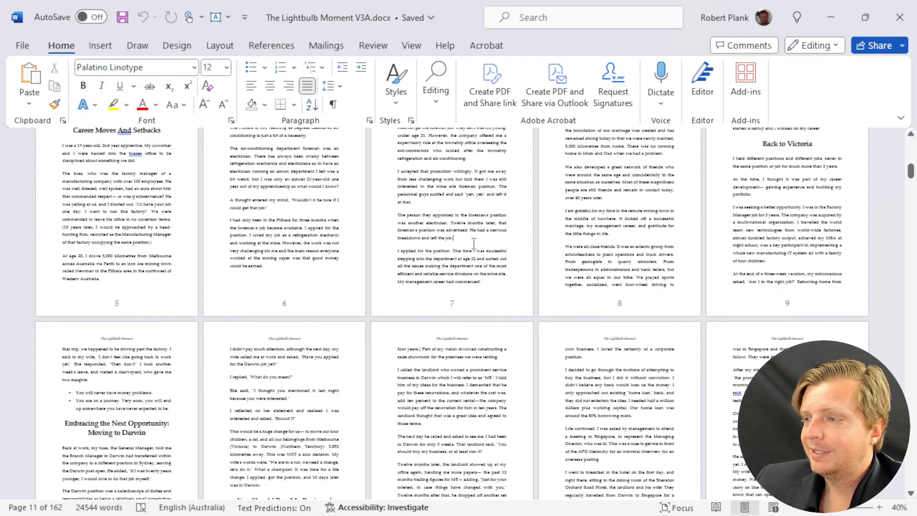
pyautogui.scroll(-1, 474, 242)
pyautogui.scroll(-3, 474, 241)
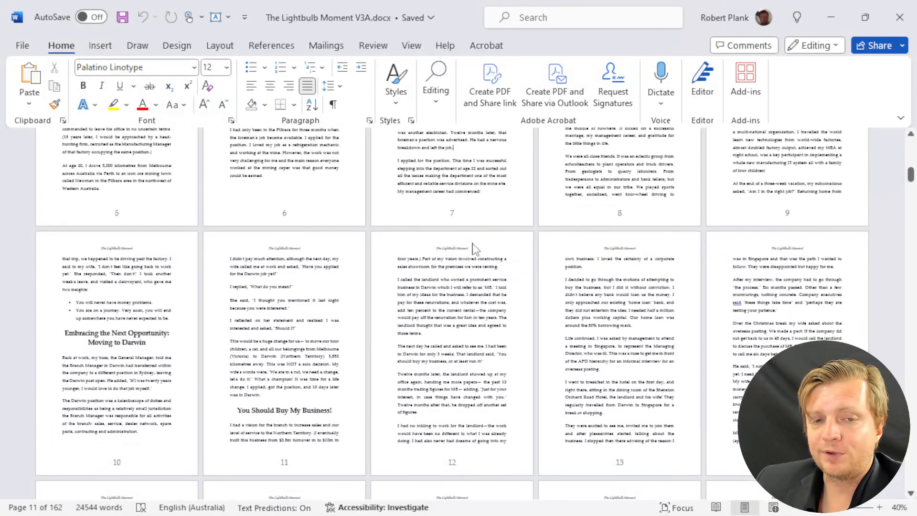
pyautogui.scroll(-1, 474, 243)
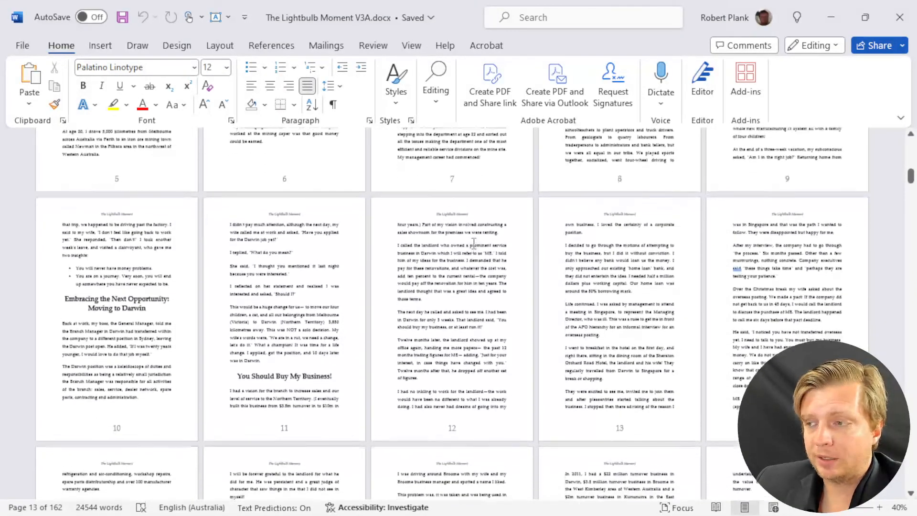
pyautogui.scroll(2, 470, 240)
pyautogui.click(504, 223)
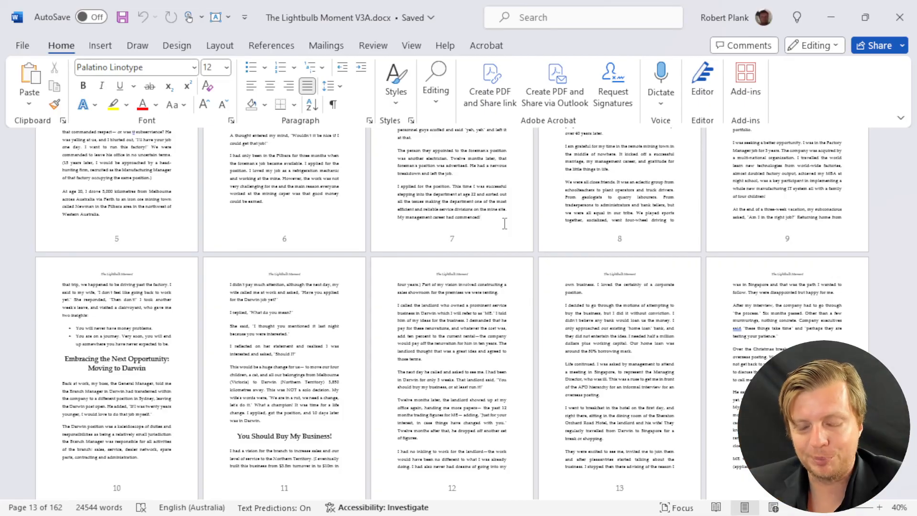
pyautogui.click(482, 172)
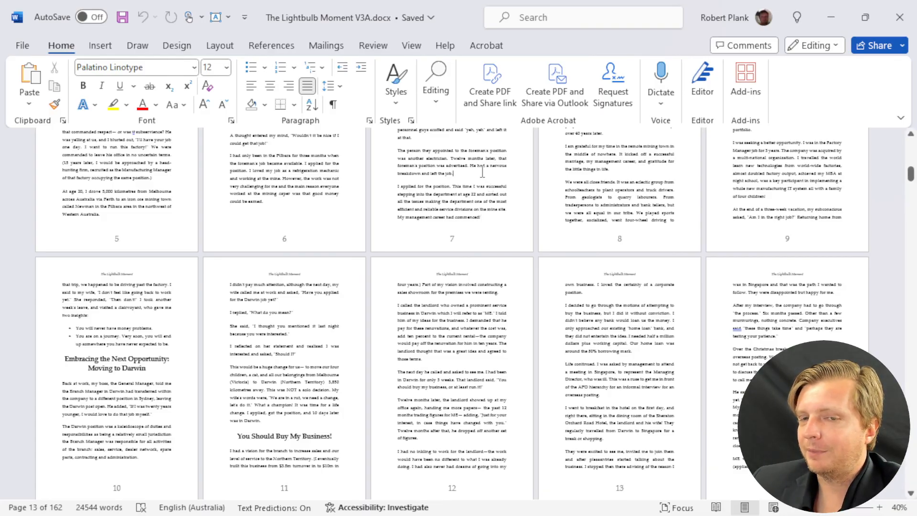
pyautogui.scroll(3, 482, 171)
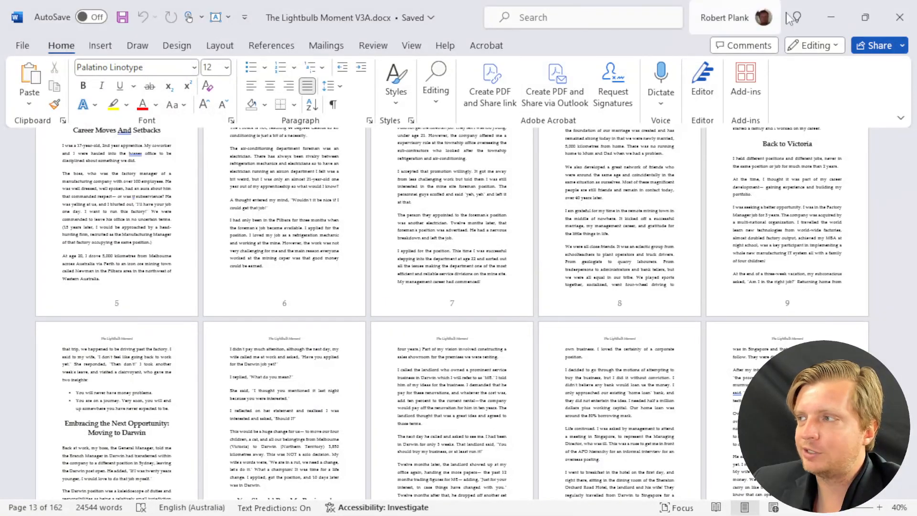
# Switch to the Amazon product page of Wired For Wealth in the browser and compare its Kindle, audiobook, hardcover and paperback editions.
pyautogui.click(831, 17)
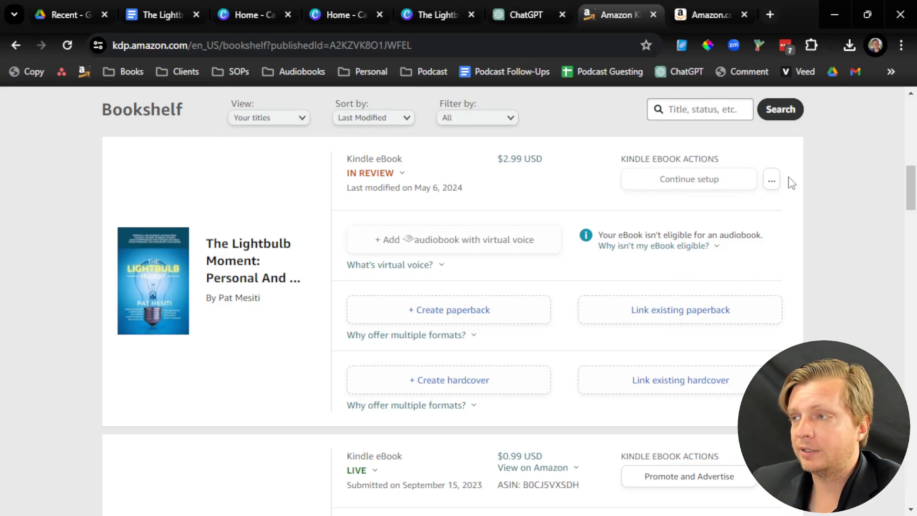
pyautogui.click(710, 14)
pyautogui.scroll(15, 704, 225)
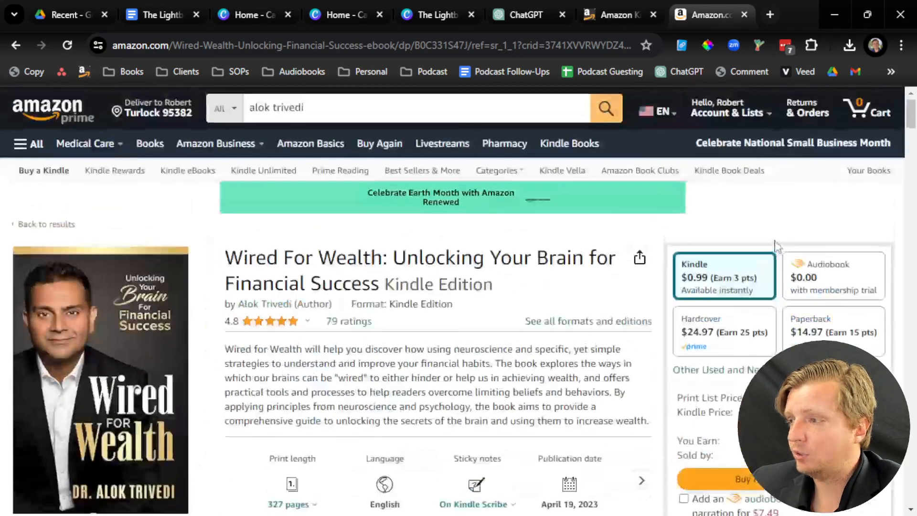
pyautogui.scroll(-2, 764, 239)
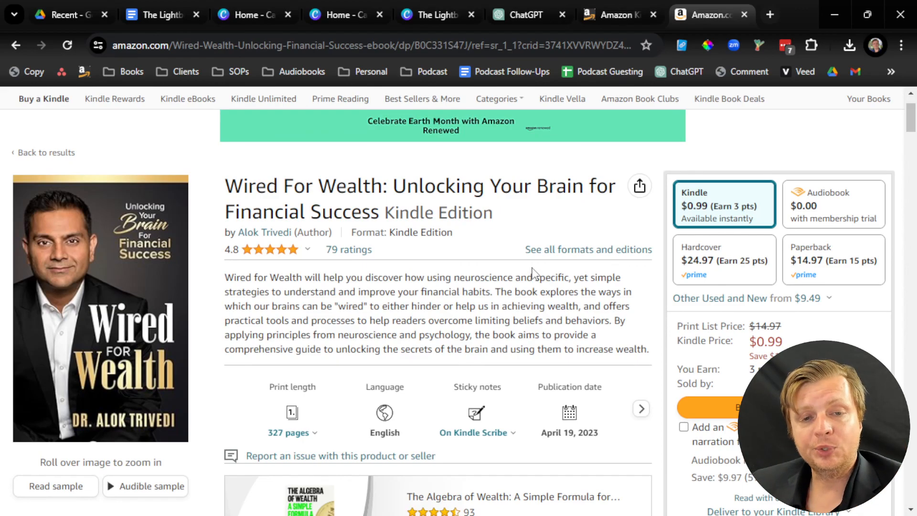
# Return to the KDP Bookshelf and review the section for creating a new title and the entry for The Lightbulb Moment.
pyautogui.click(588, 6)
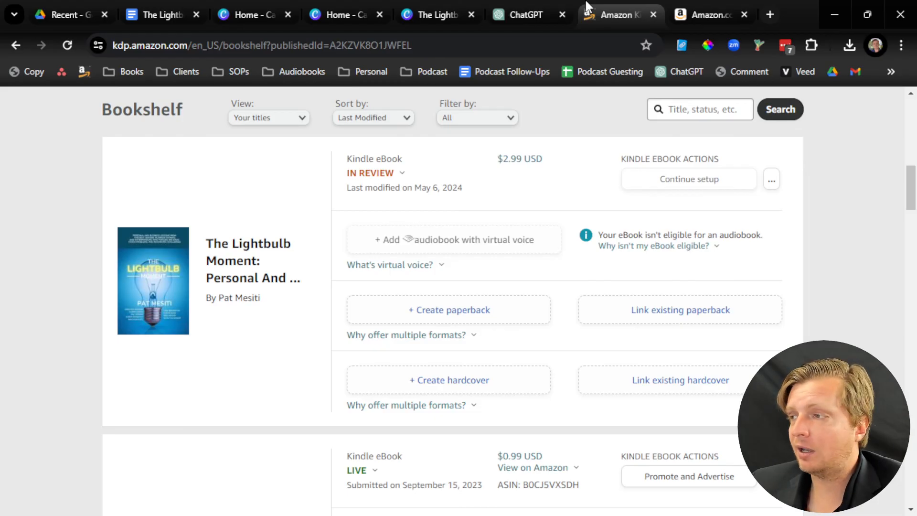
pyautogui.scroll(7, 598, 201)
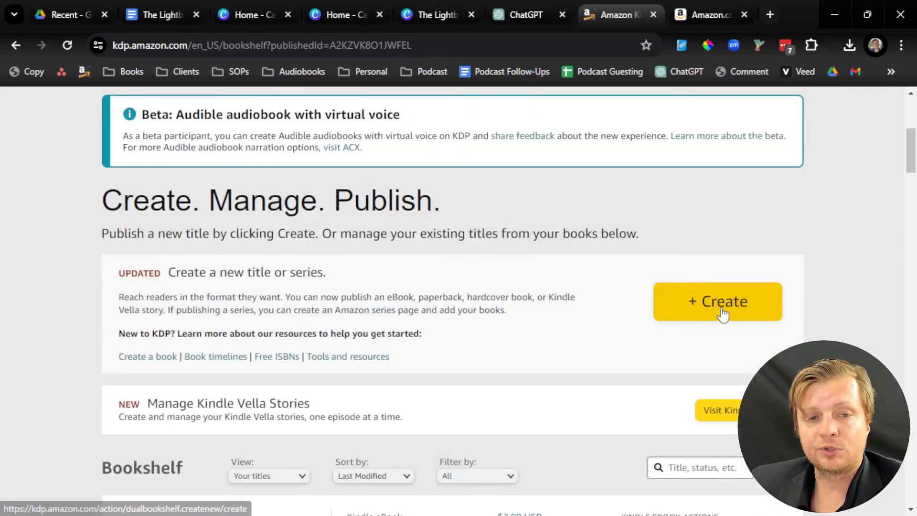
pyautogui.scroll(-3, 722, 311)
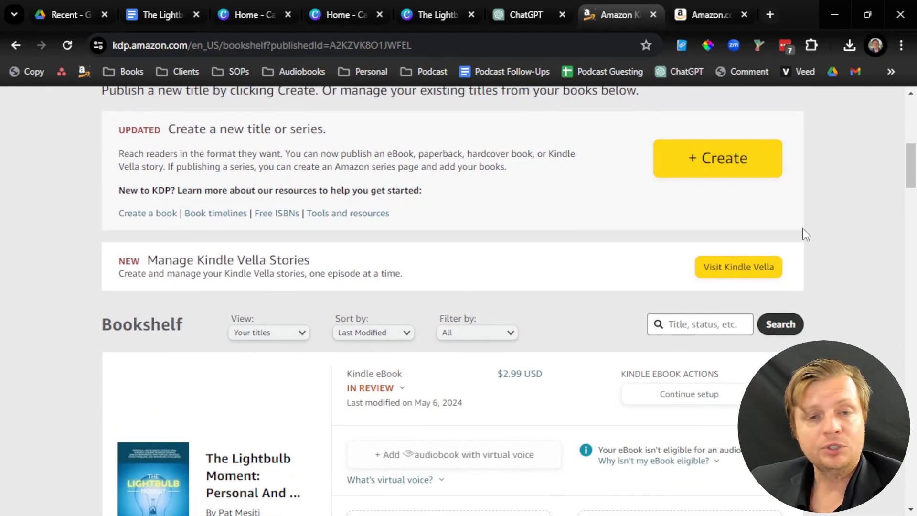